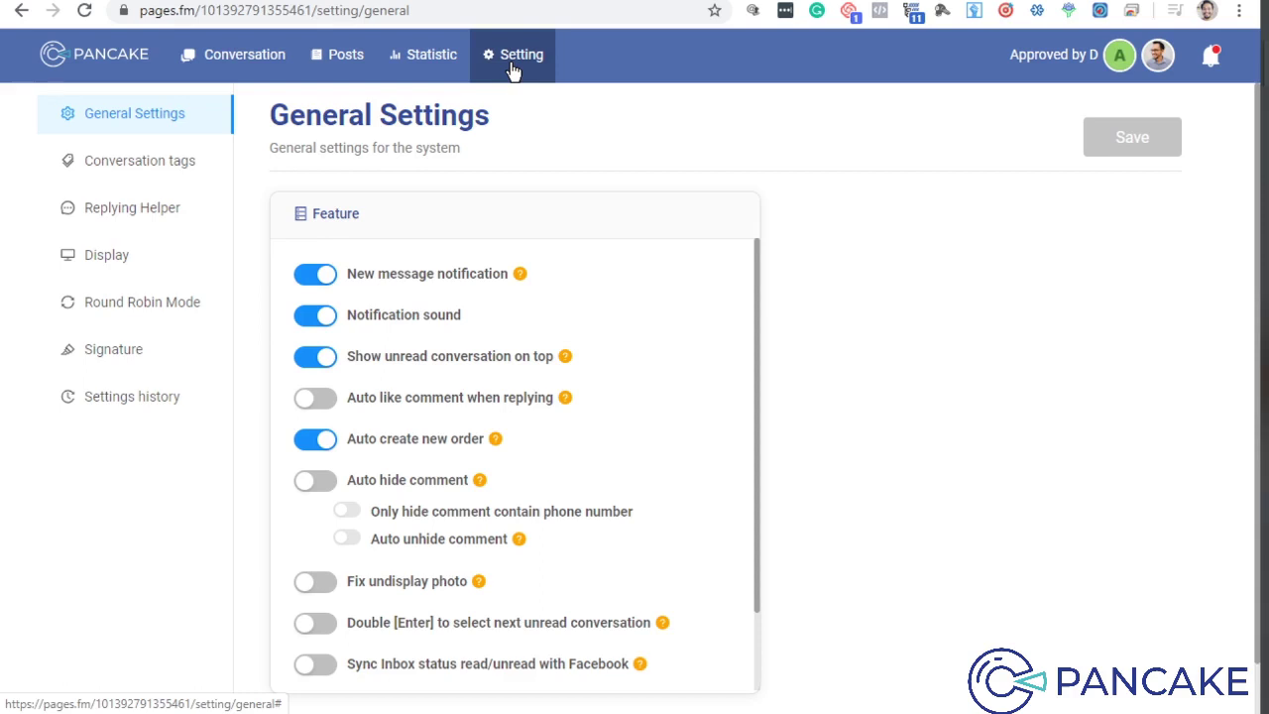
- Look through the switches in the Feature list of the General Settings page
scroll(977, 355, "down", 1)
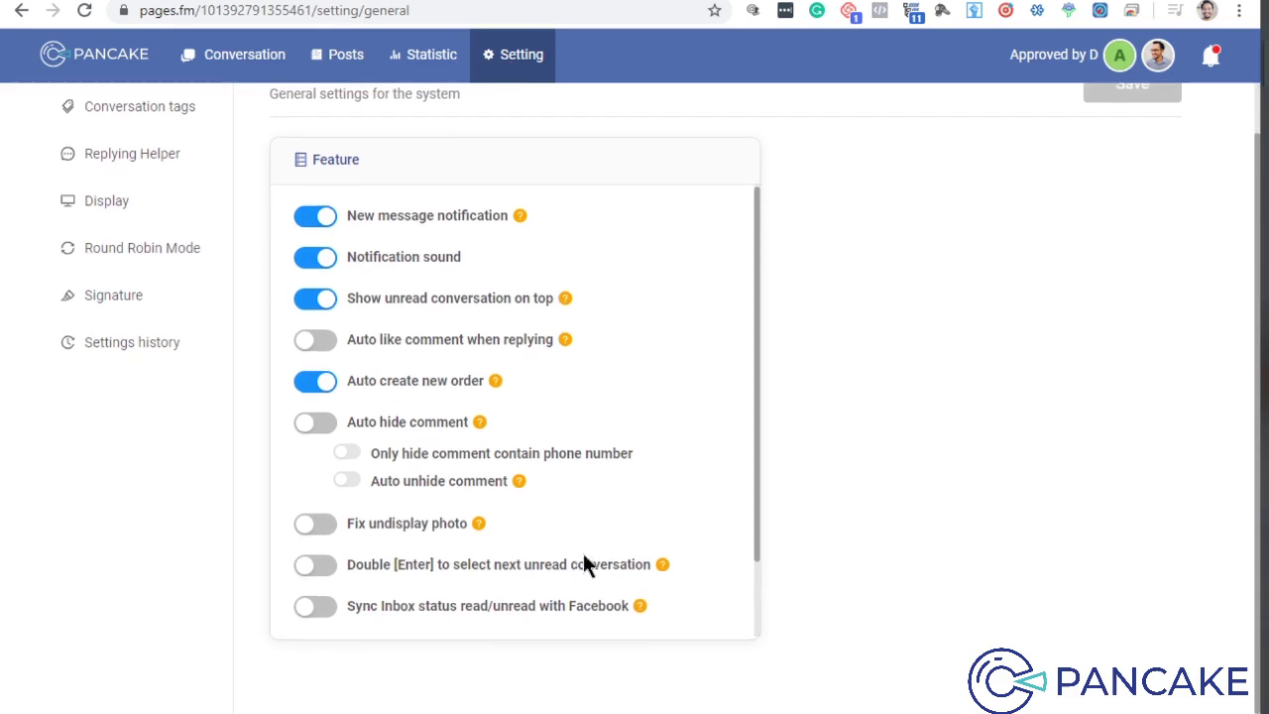
scroll(583, 563, "down", 1)
scroll(601, 513, "up", 2)
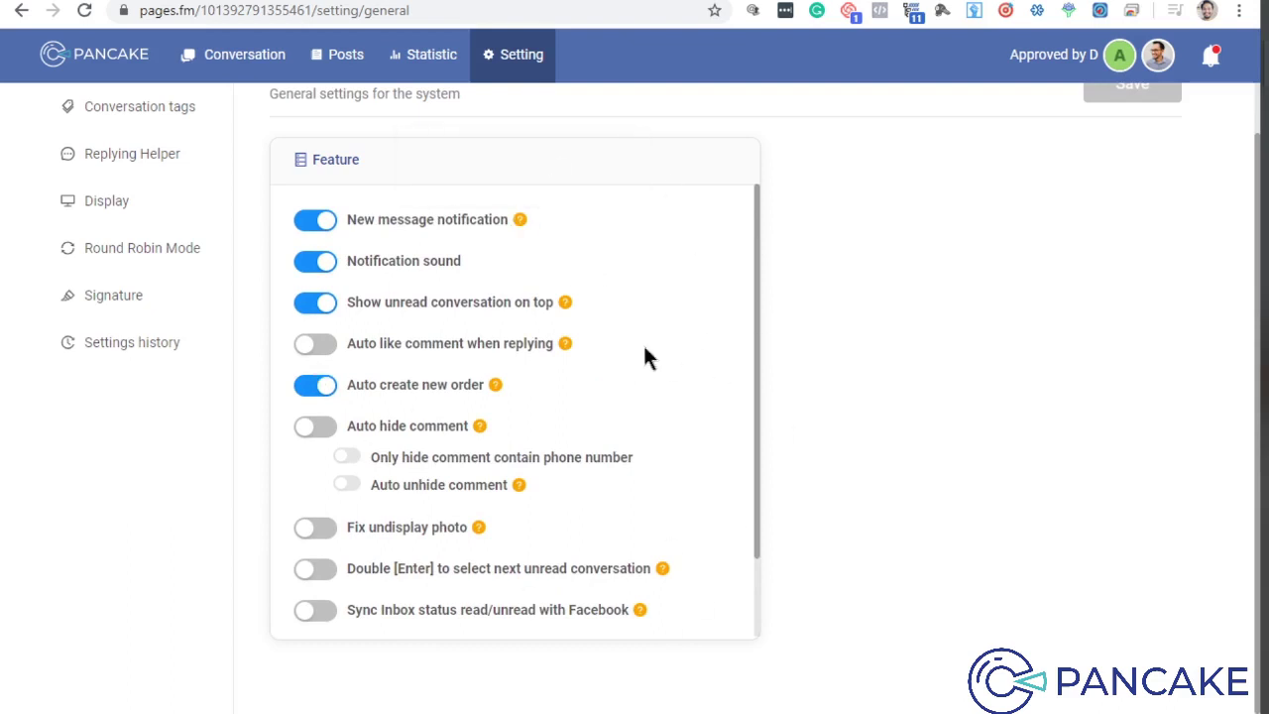
scroll(541, 461, "down", 1)
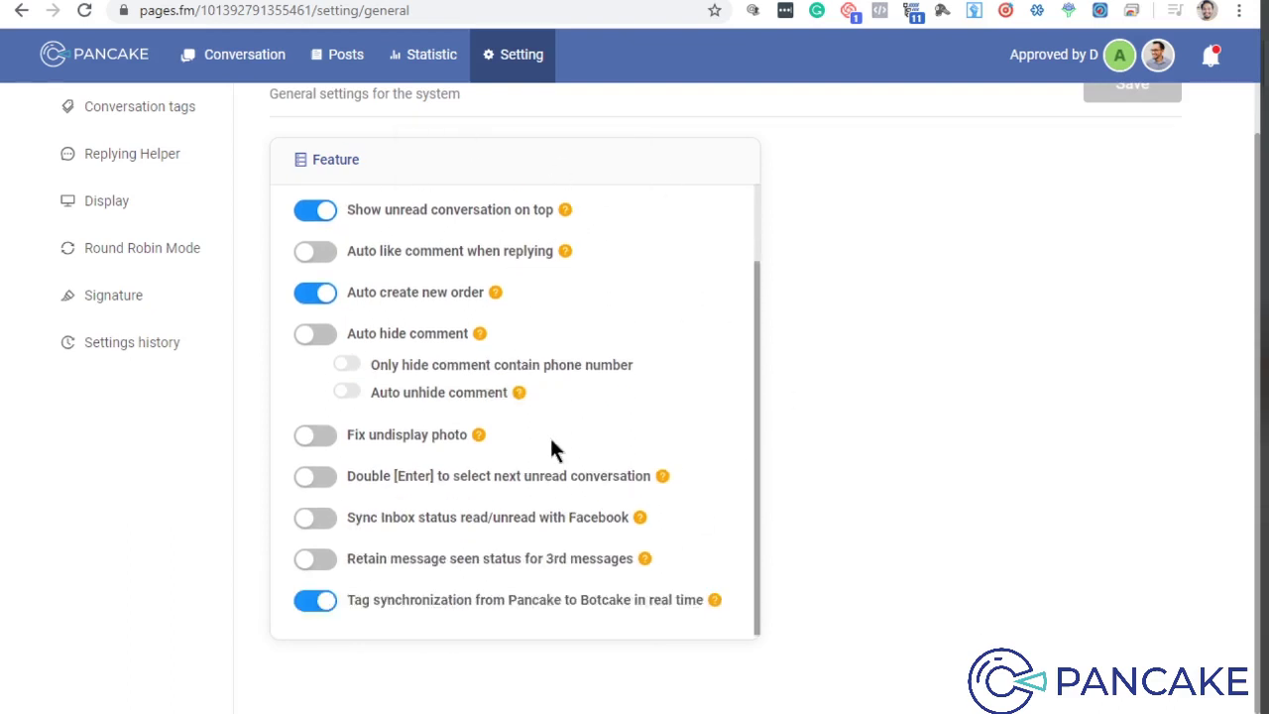
scroll(501, 391, "up", 1)
mouse_move(497, 384)
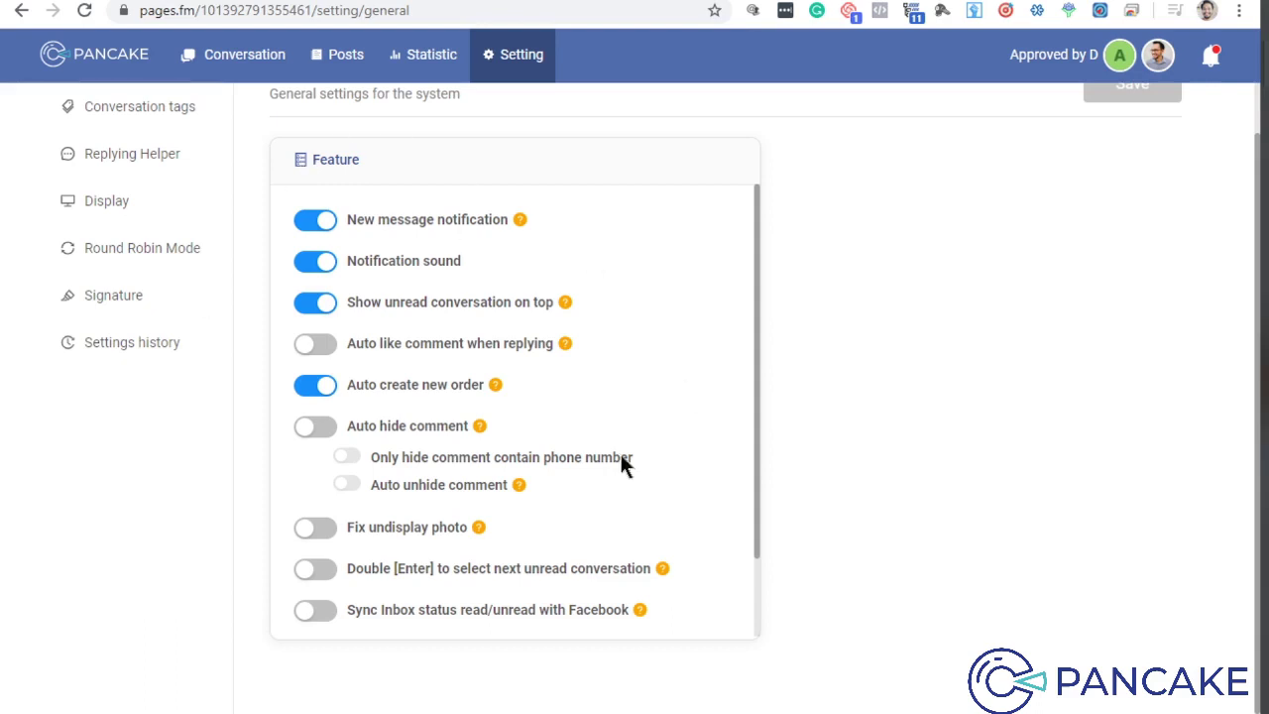
scroll(501, 282, "up", 1)
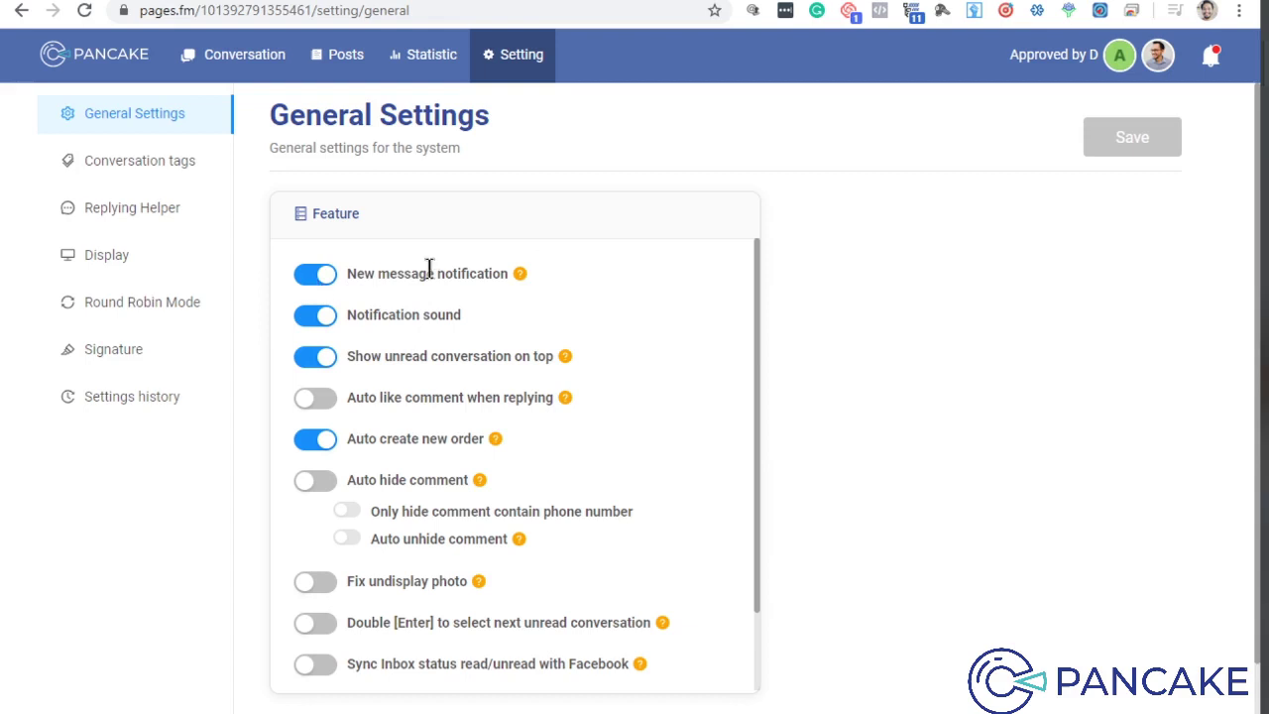
- Try out the New message notification and Auto like comment when replying switches, returning each to its original state
left_click(333, 276)
scroll(357, 496, "down", 1)
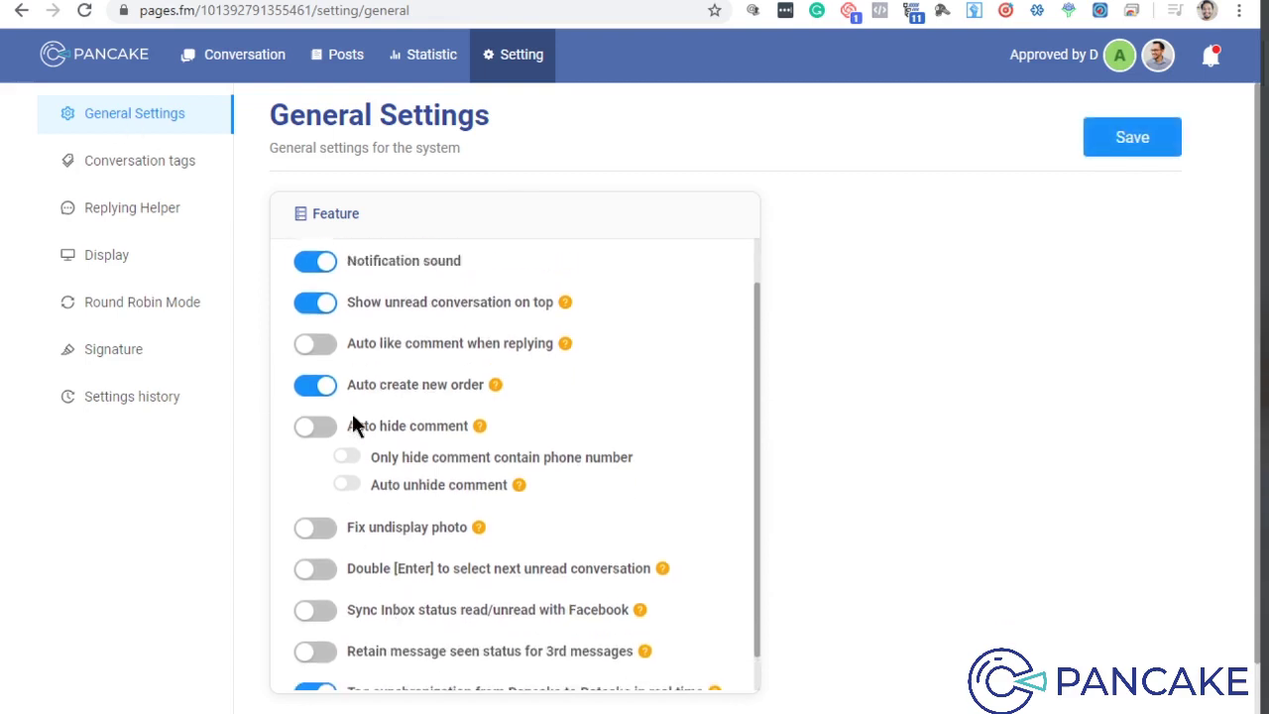
scroll(354, 424, "up", 1)
left_click(320, 277)
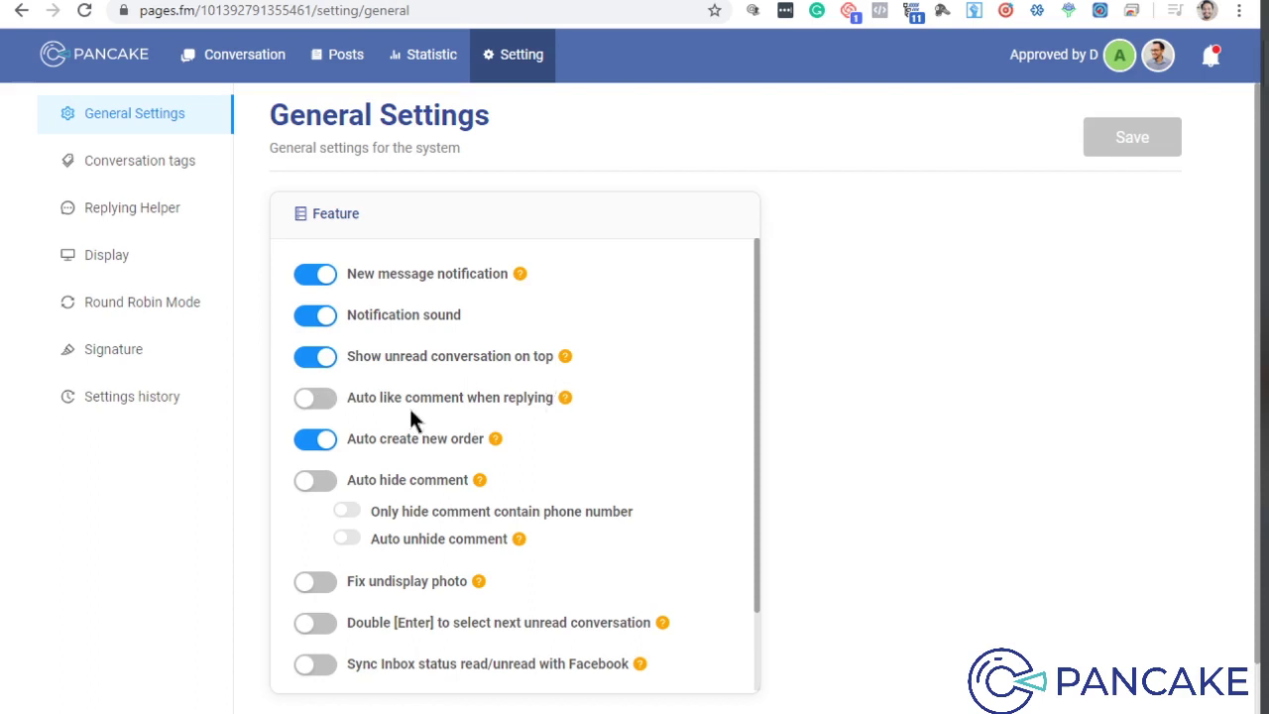
left_click(324, 399)
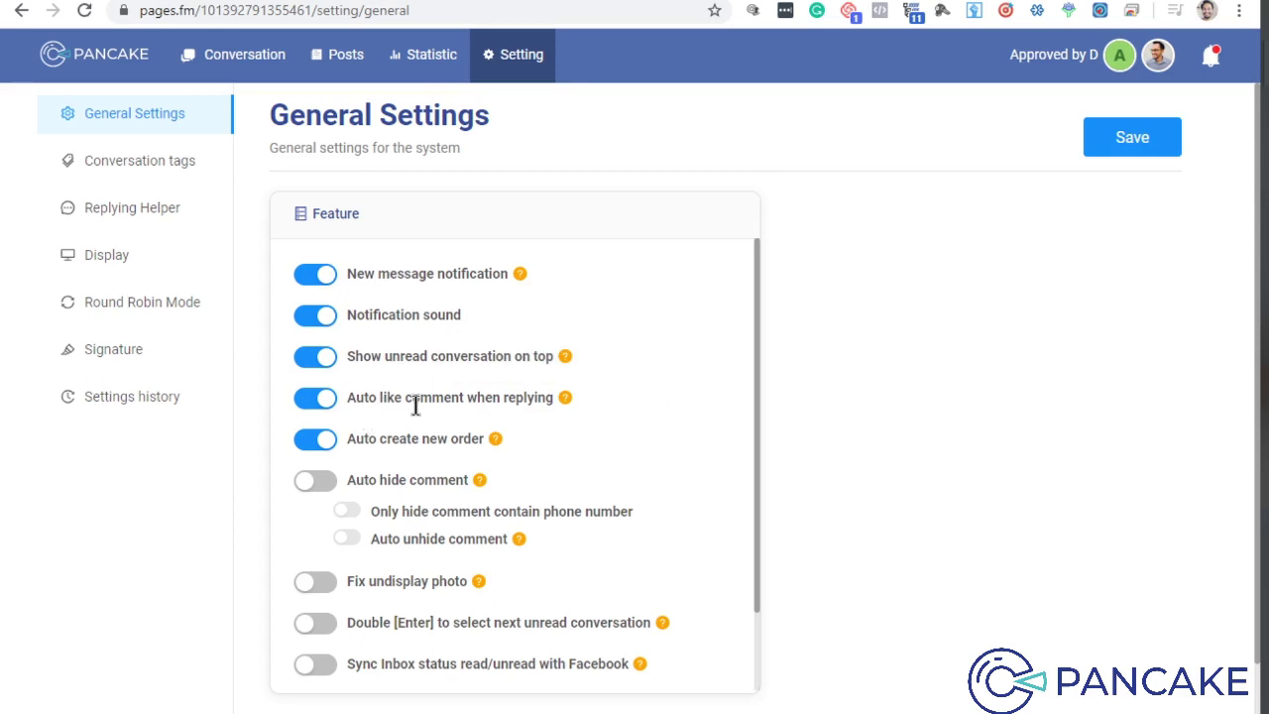
left_click(298, 397)
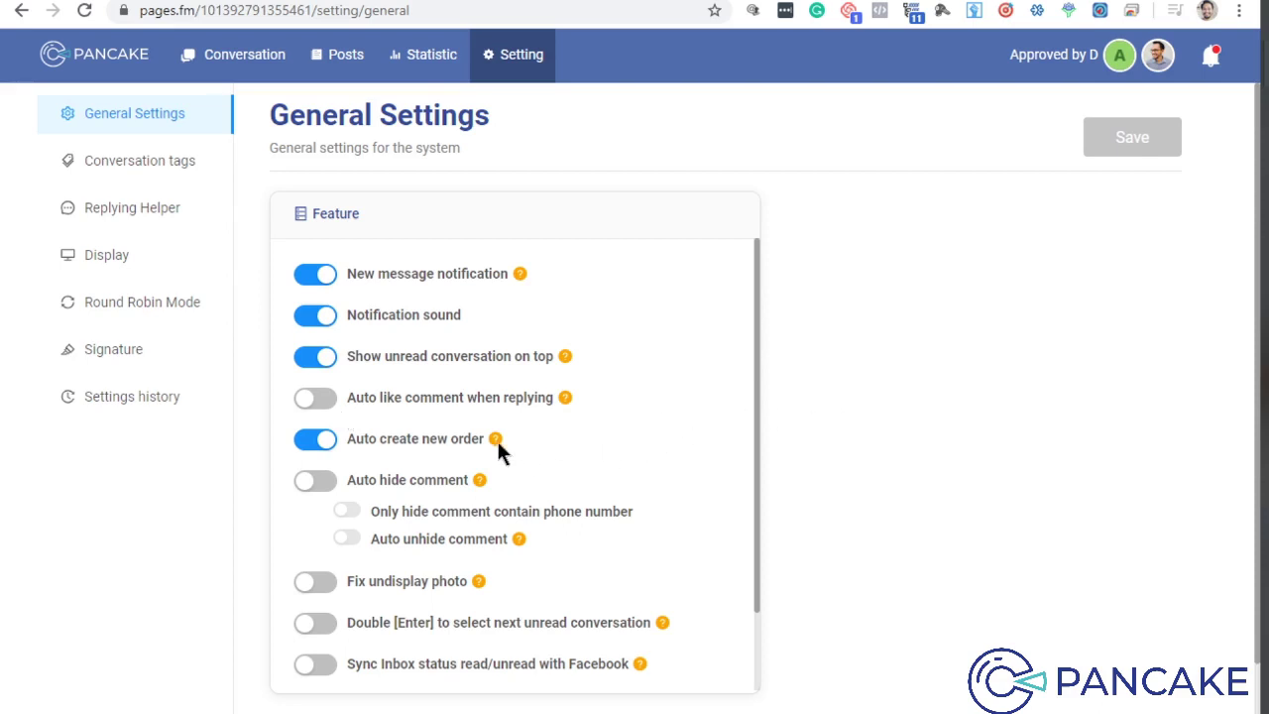
- Examine the Auto create new order explanation and the remaining features down to Tag synchronization from Pancake to Botcake
mouse_move(494, 438)
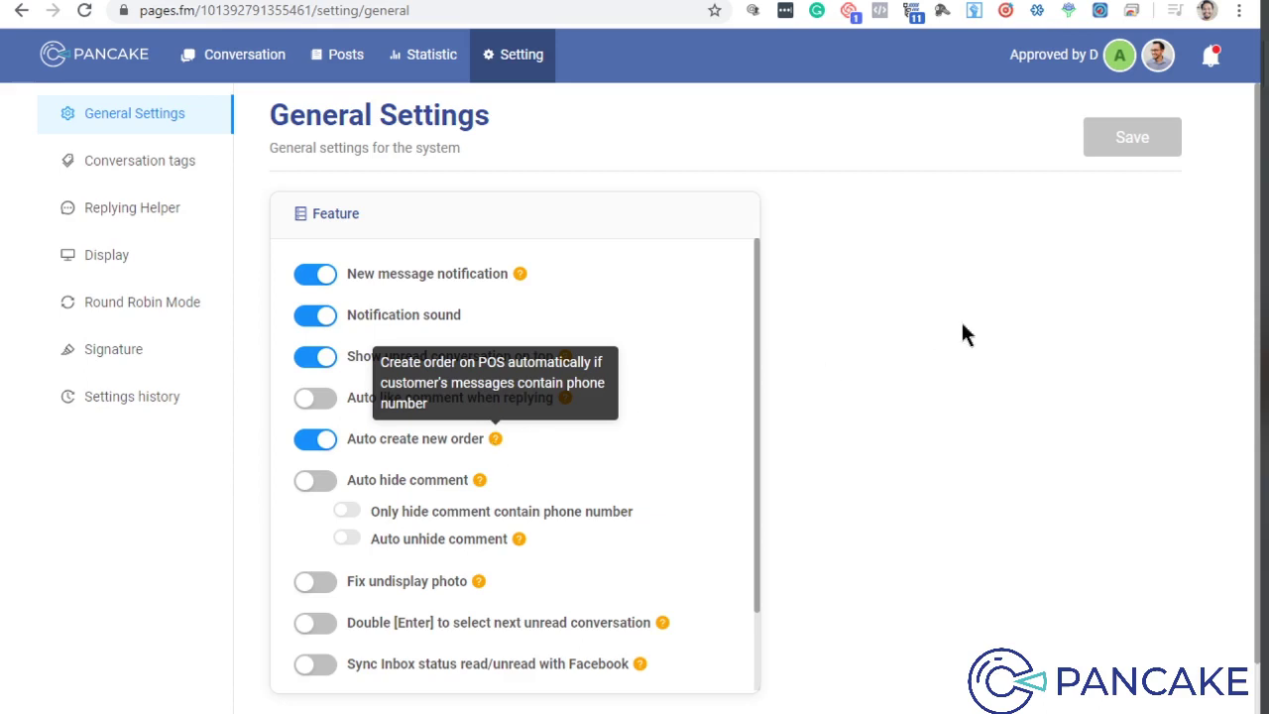
scroll(959, 323, "down", 1)
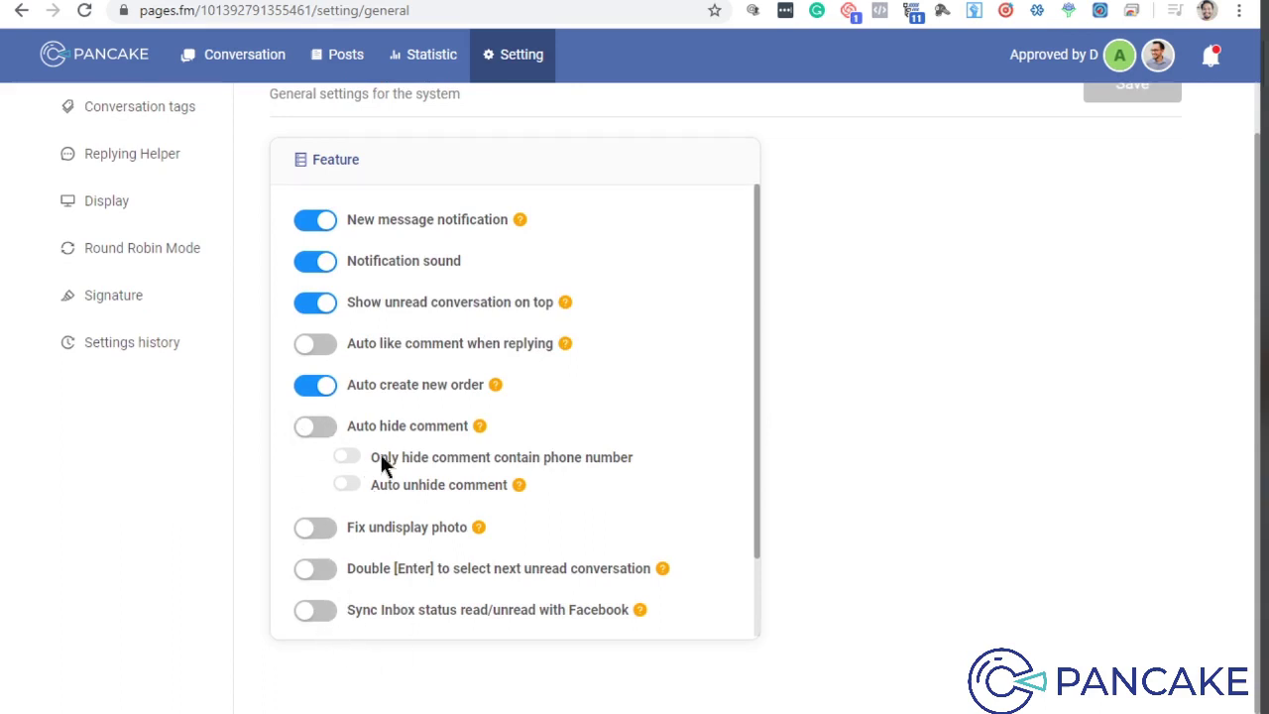
scroll(402, 548, "down", 1)
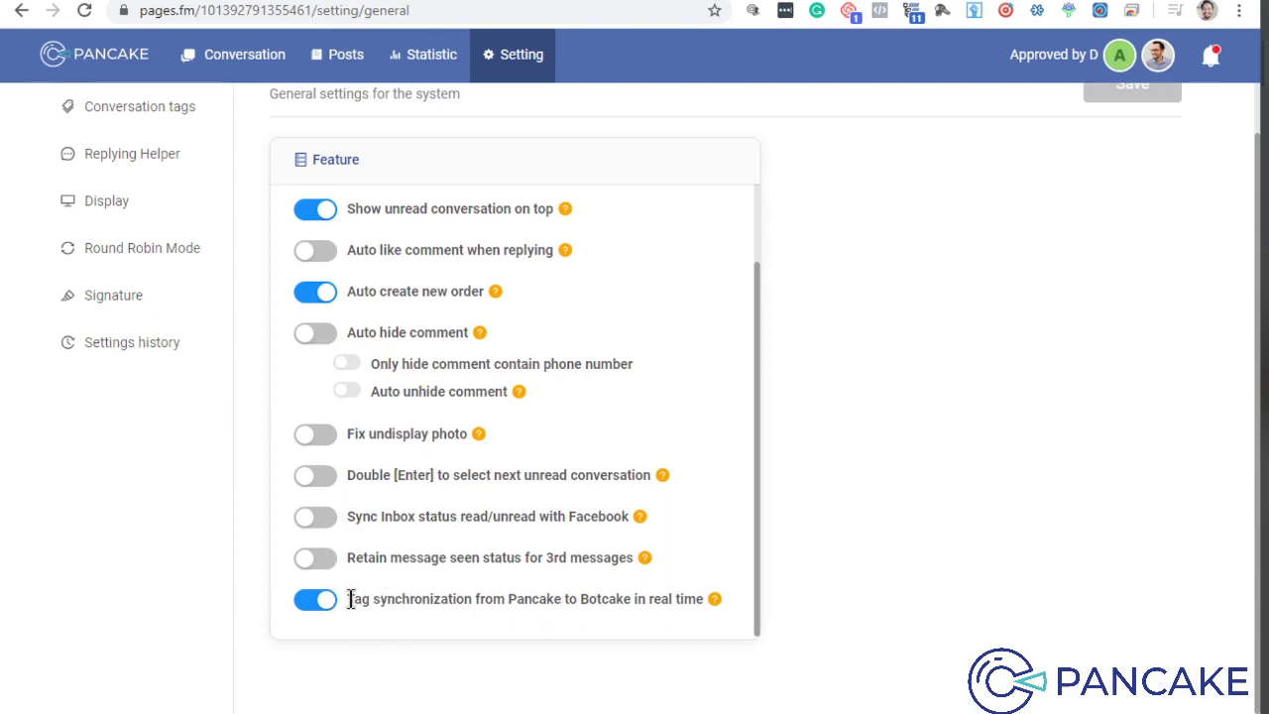
left_click_drag(349, 599, 657, 599)
left_click(654, 599)
double_click(594, 598)
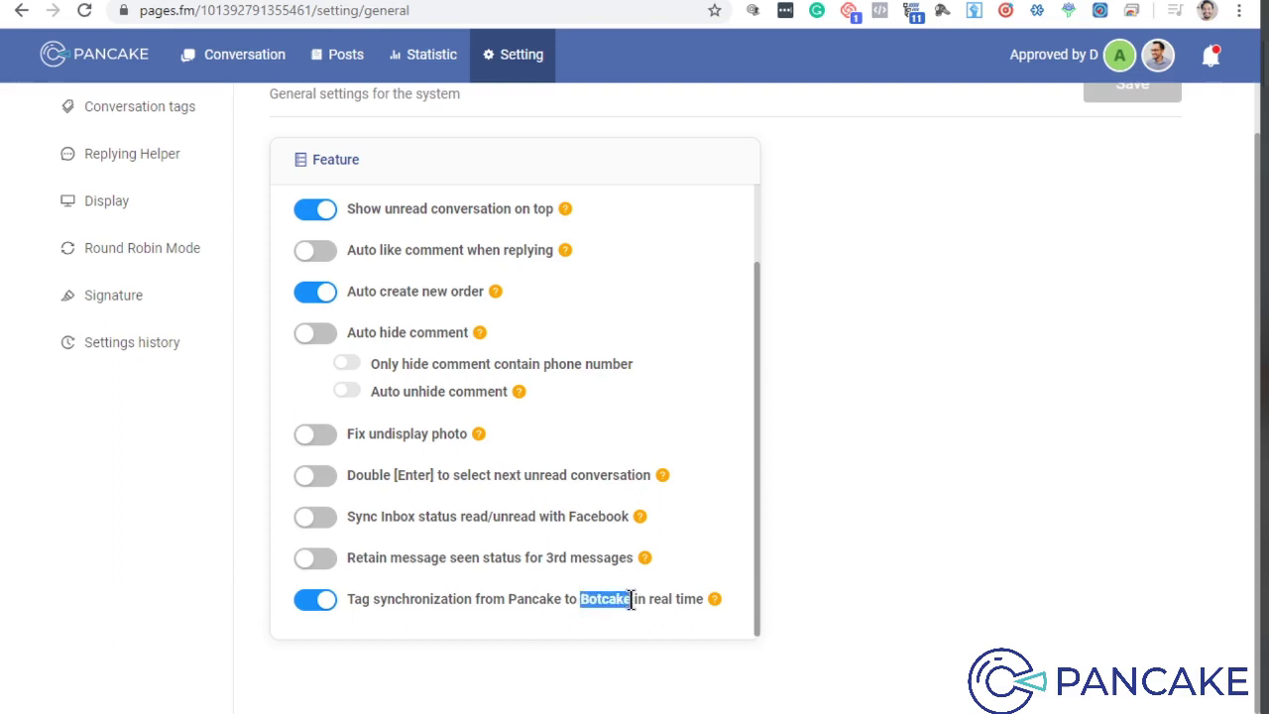
left_click(629, 599)
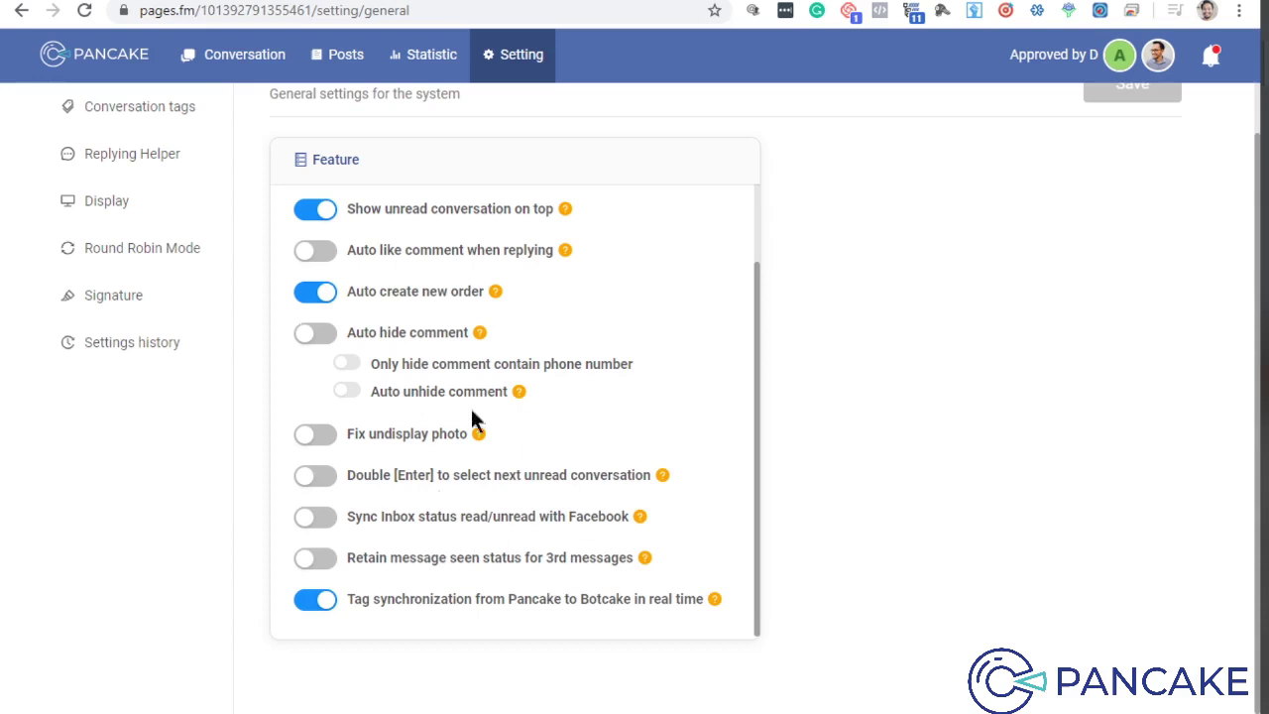
scroll(745, 269, "up", 2)
scroll(962, 311, "up", 1)
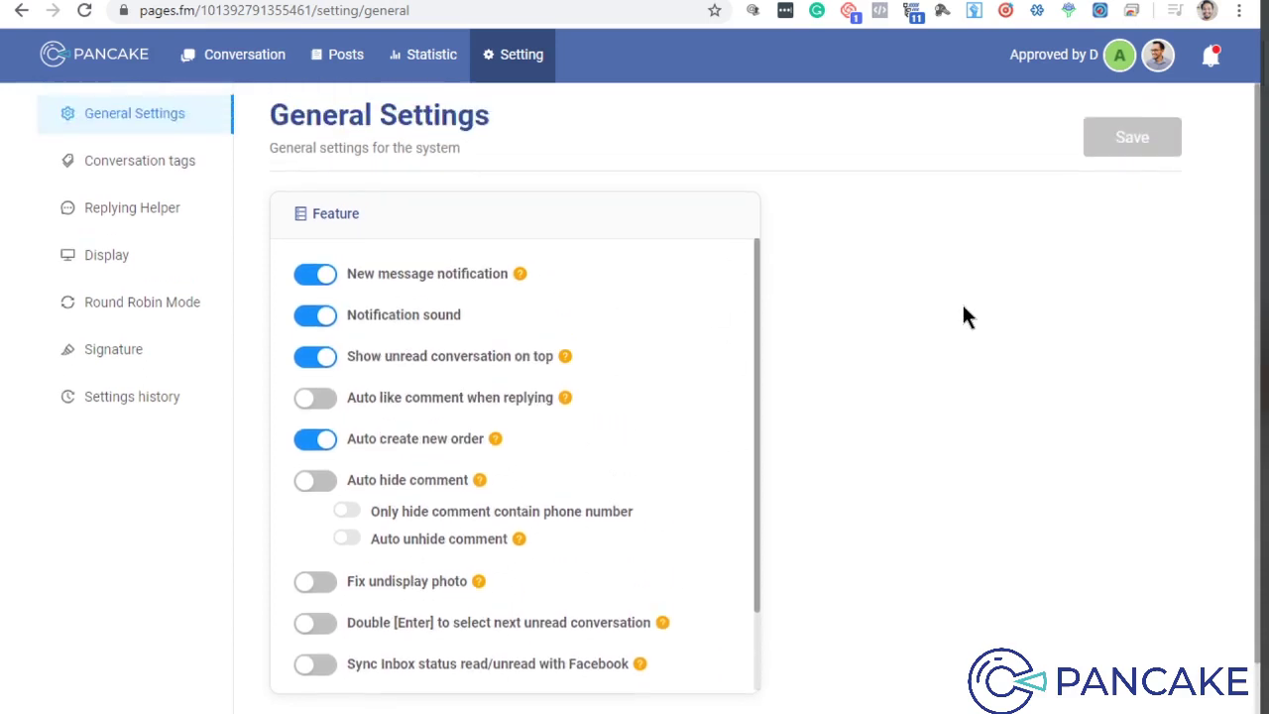
- Open the Botcake Reply conversation, mark it as Inquiry and filter the conversation list by that tag
left_click(126, 174)
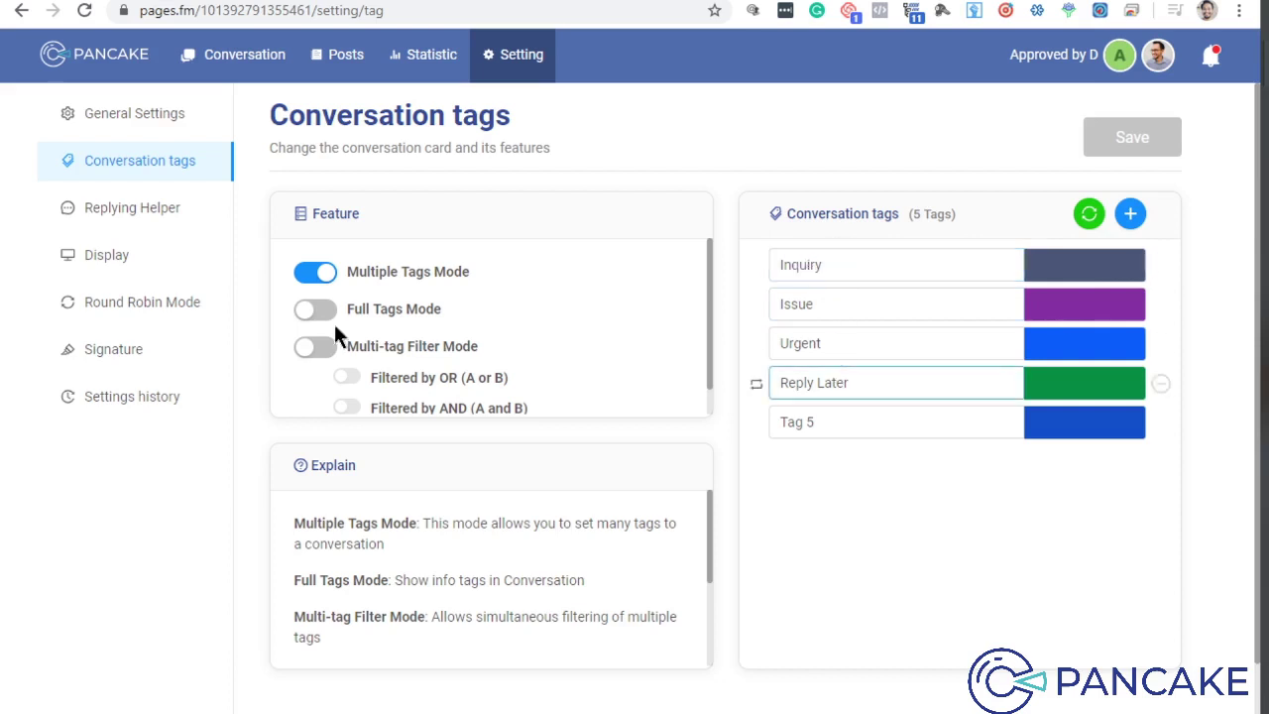
left_click(232, 55)
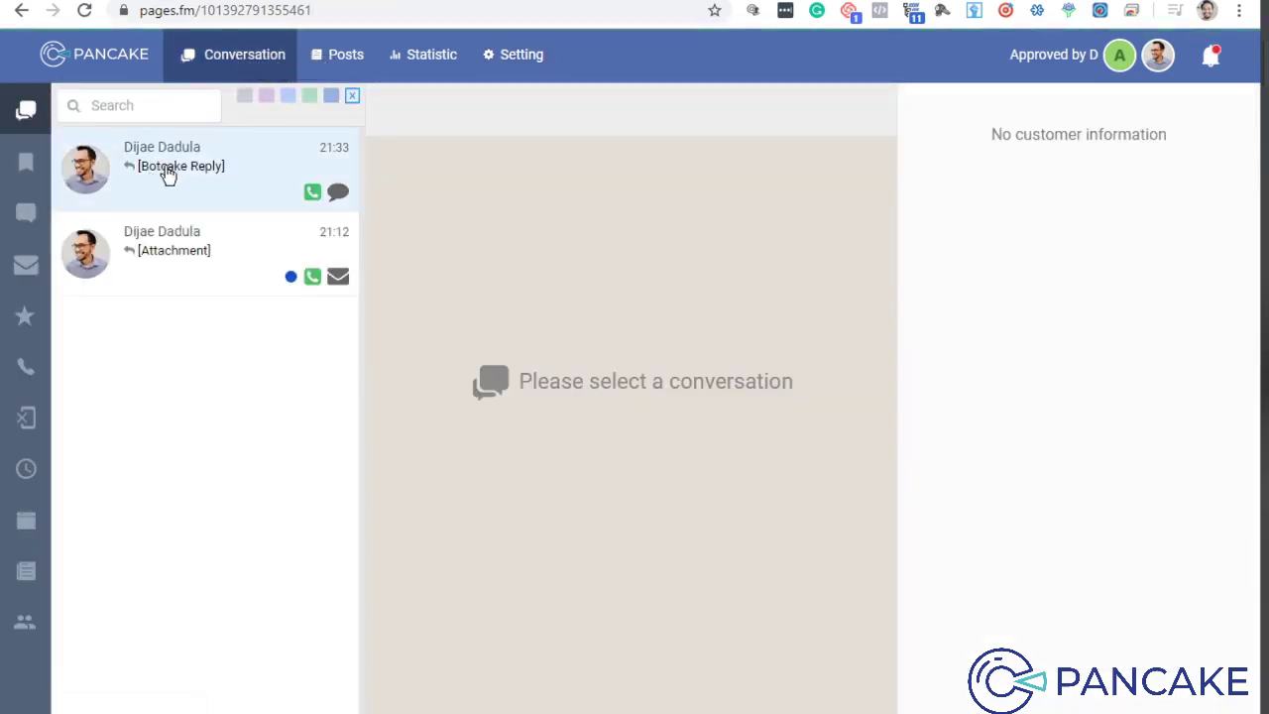
left_click(177, 165)
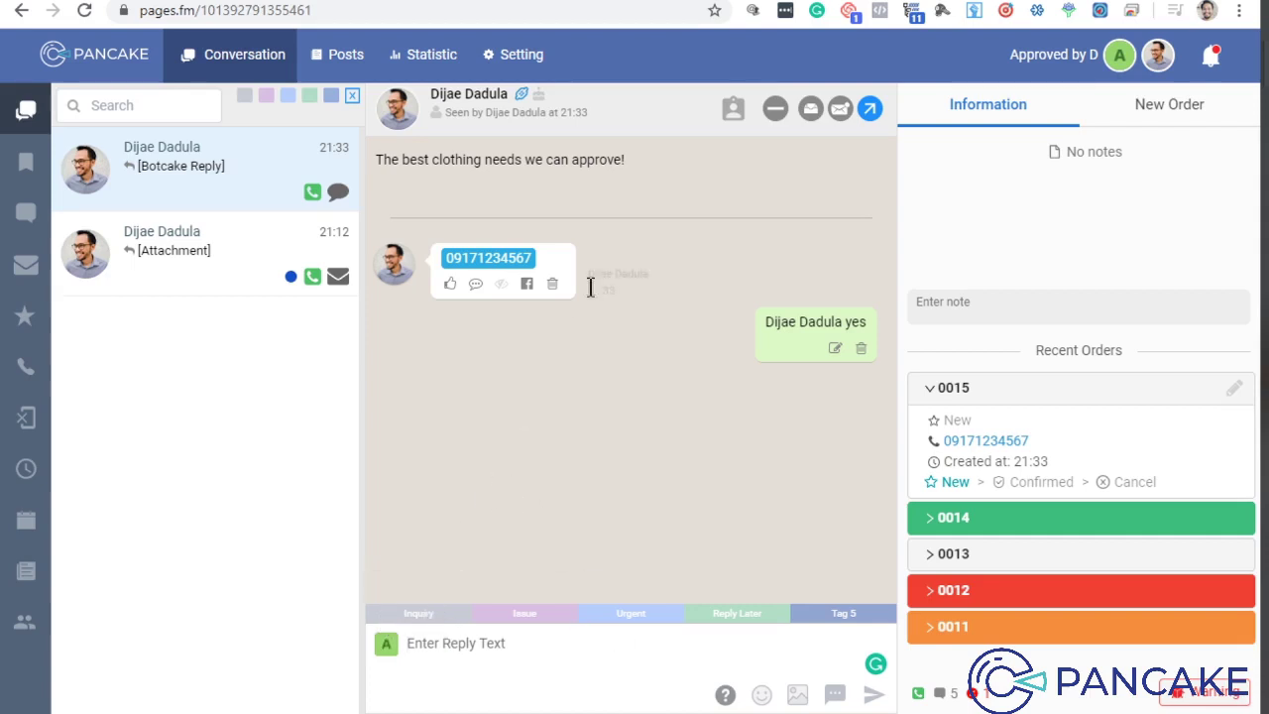
left_click(397, 612)
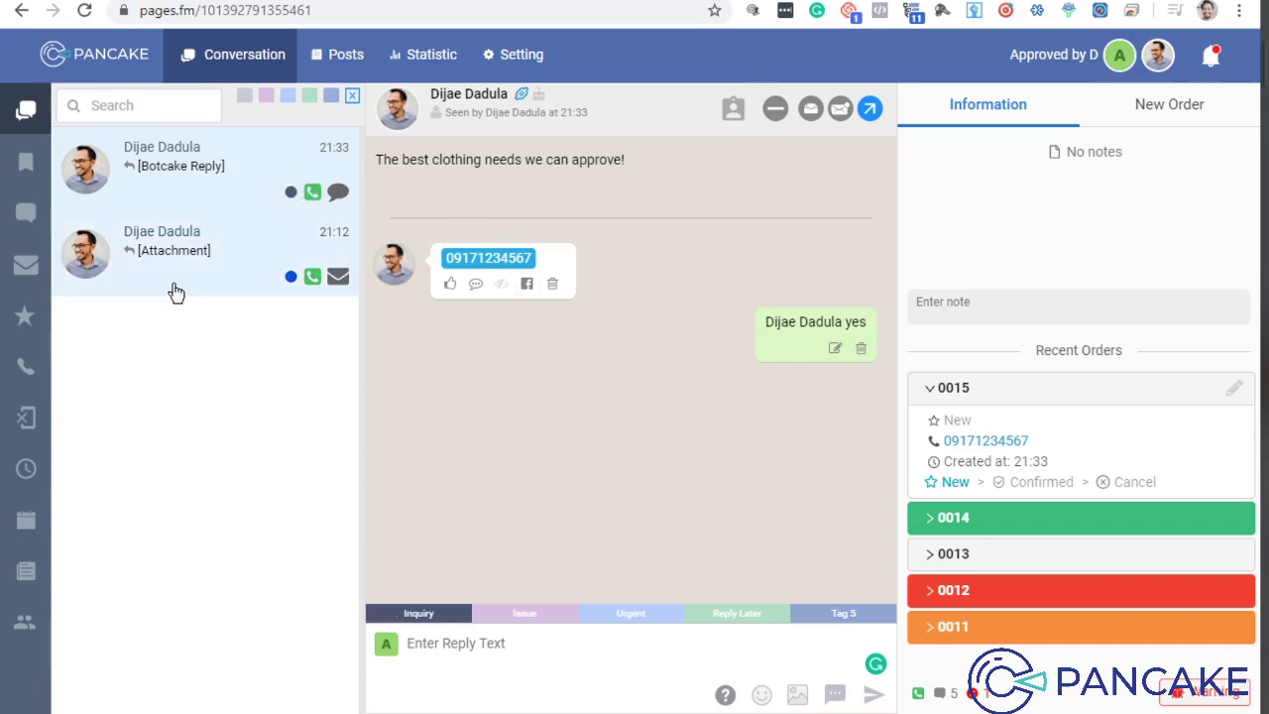
left_click(243, 97)
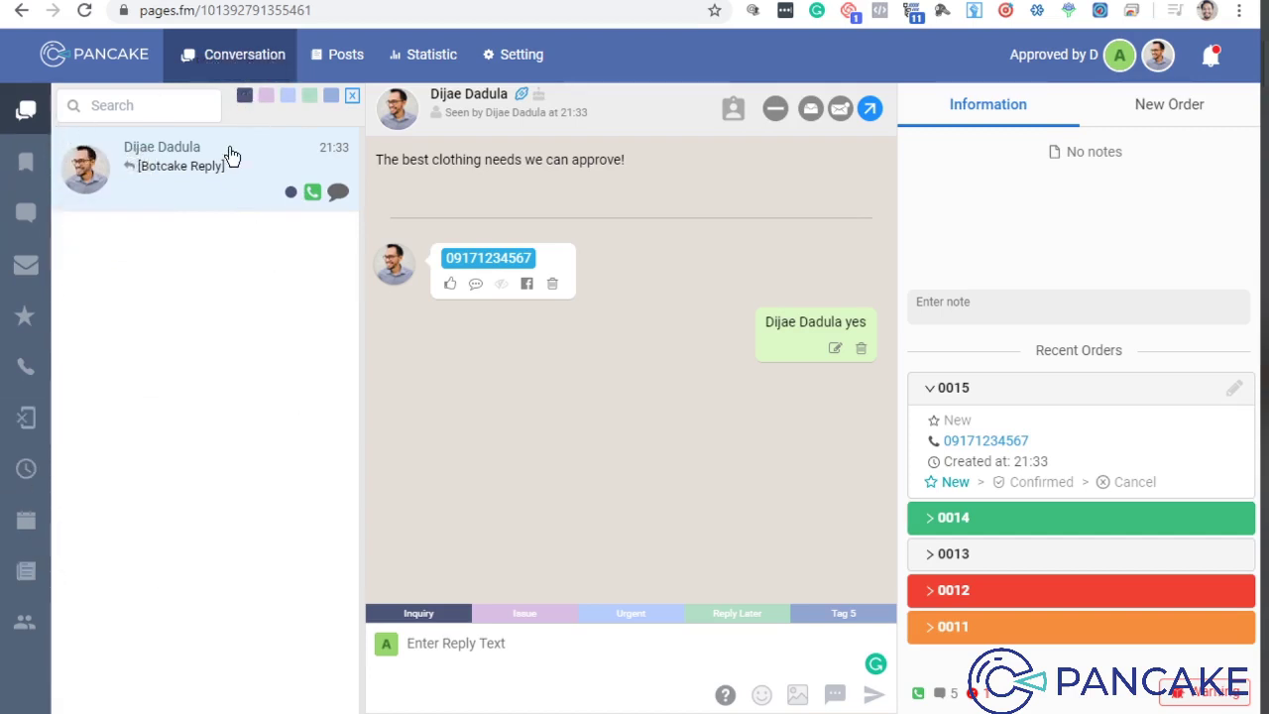
- Add the Issue, Urgent and Reply Later tags to the open conversation
left_click(525, 613)
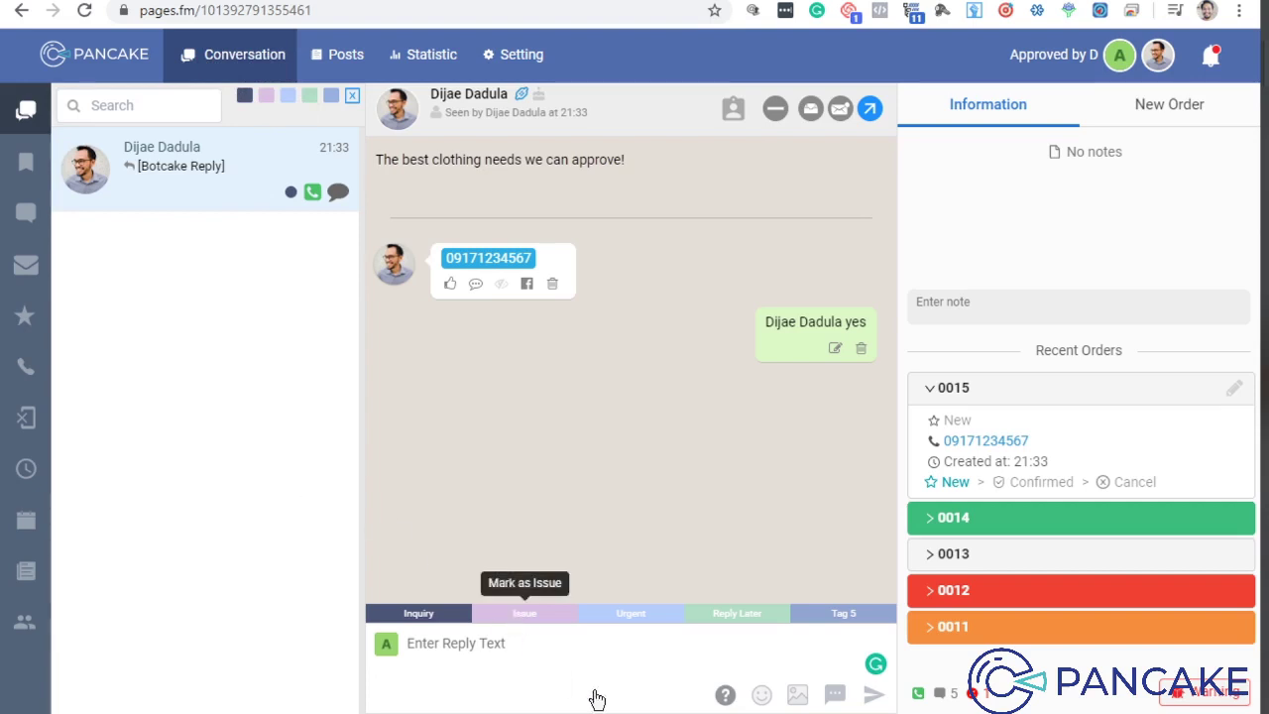
left_click(633, 614)
left_click(751, 612)
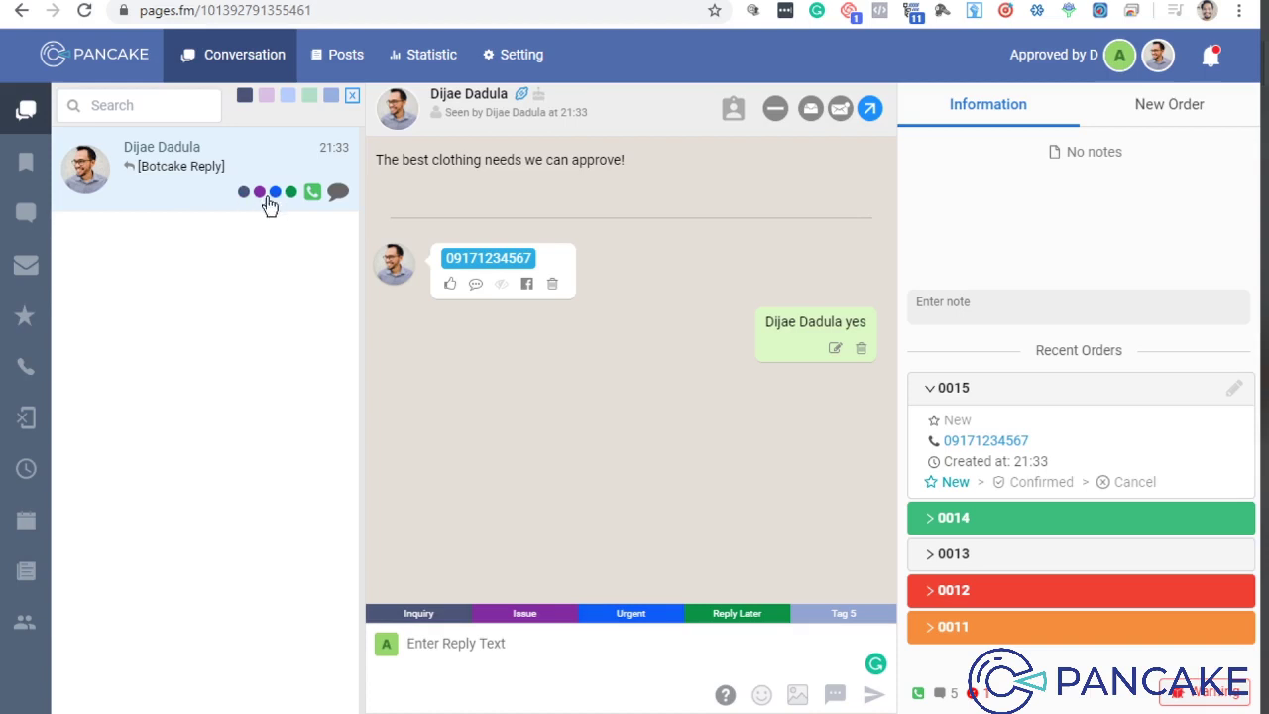
- Remove the Inquiry, Issue and Urgent tags from the open conversation
left_click(424, 623)
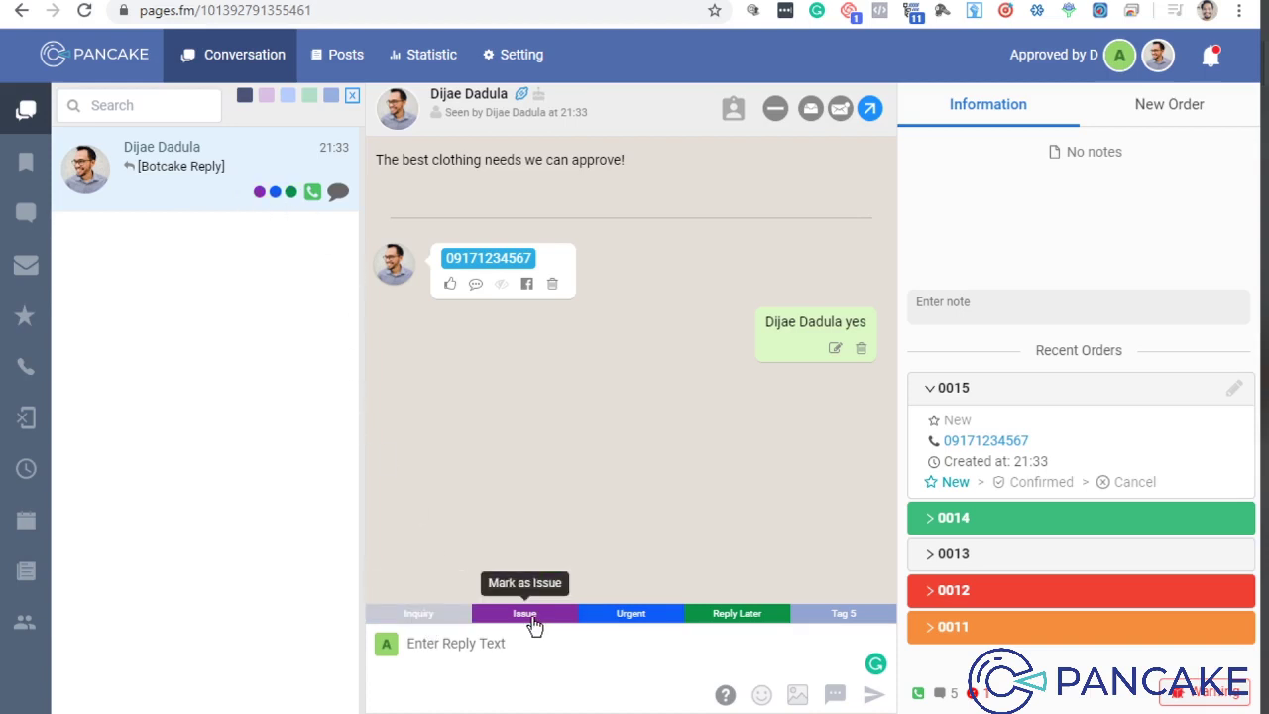
left_click(532, 622)
left_click(623, 622)
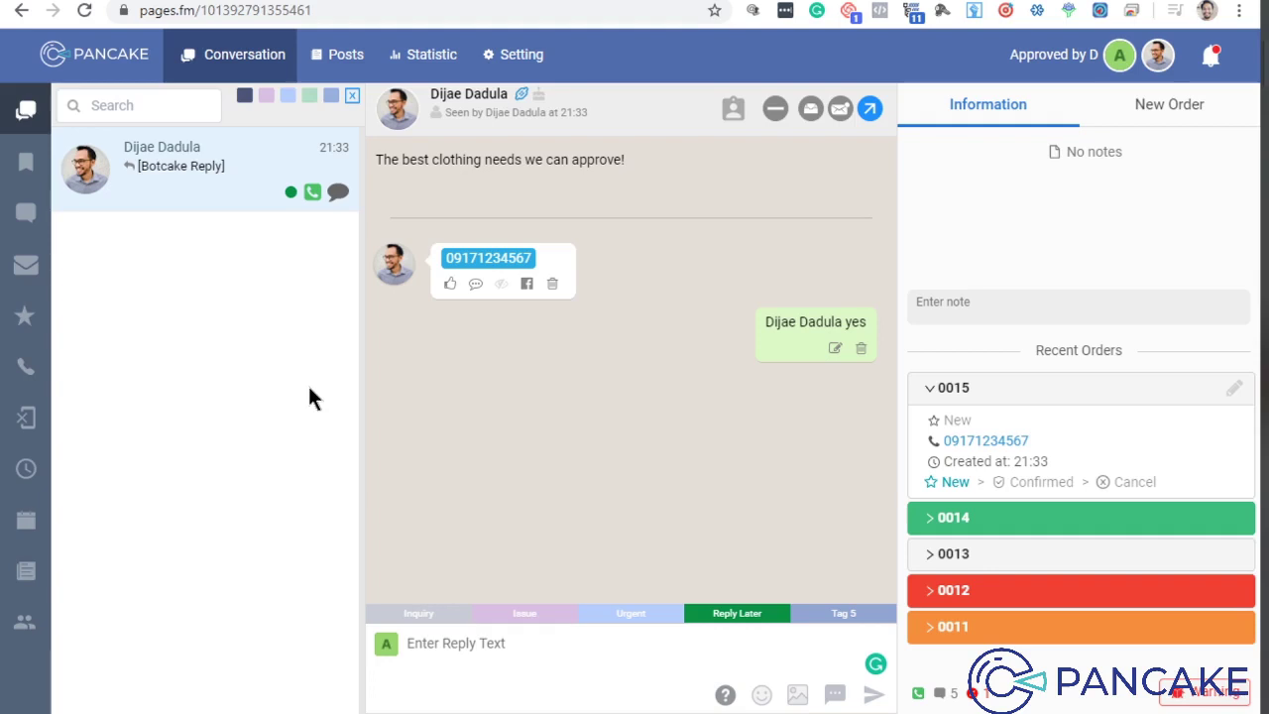
- Add the note "waiting for his phone numbber" to the customer's information
left_click(959, 300)
type("wait")
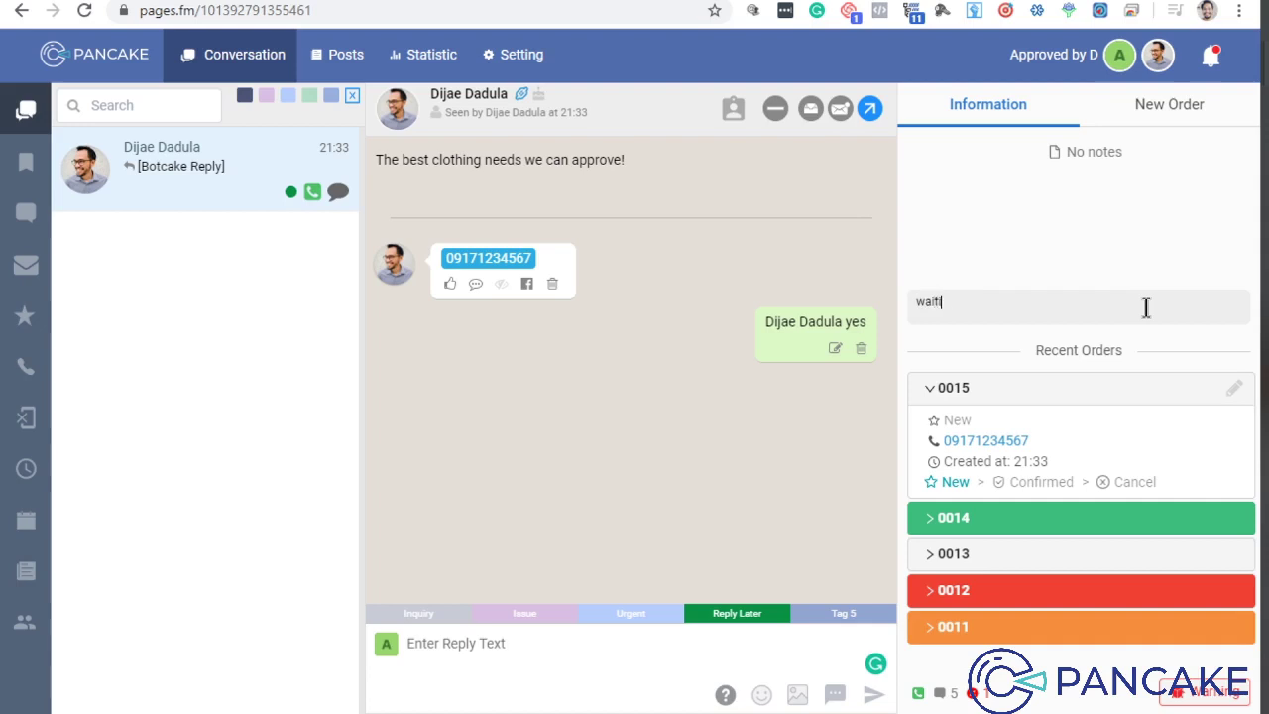
type("ing for his phone numbber")
key("Return")
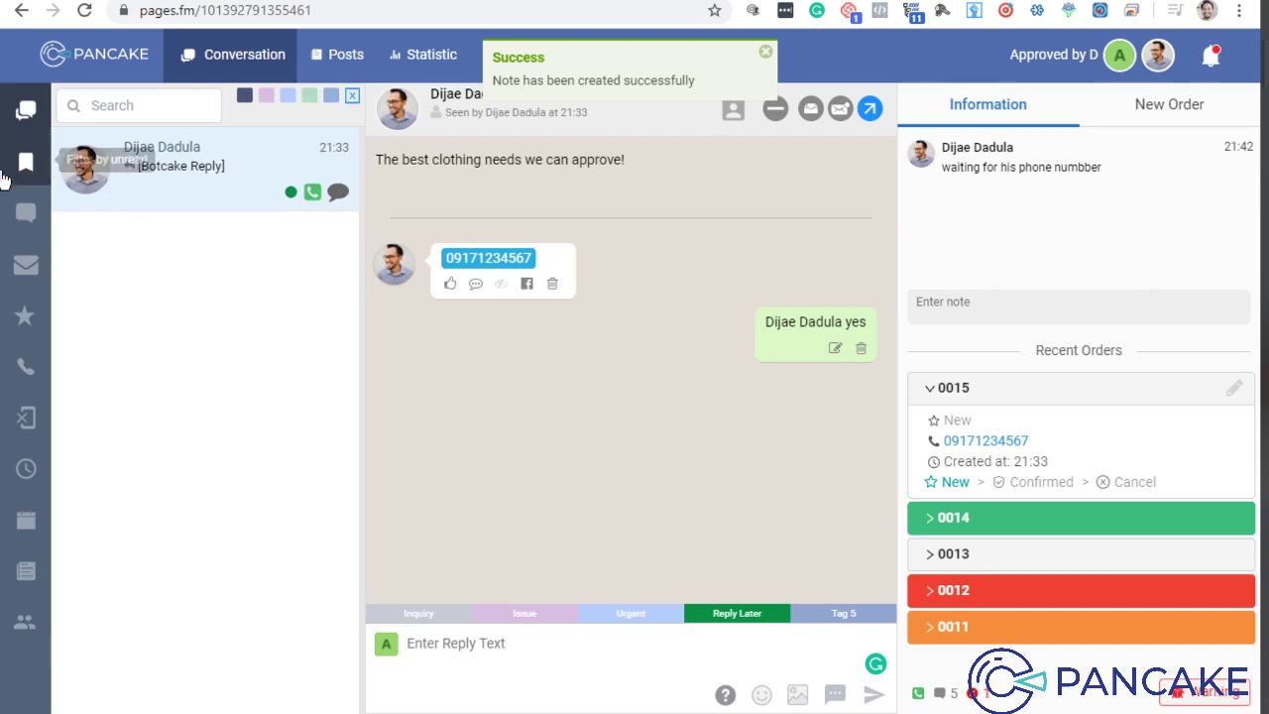
- Clear the Inquiry filter, show all conversations again and filter the list by Reply Later
left_click(352, 95)
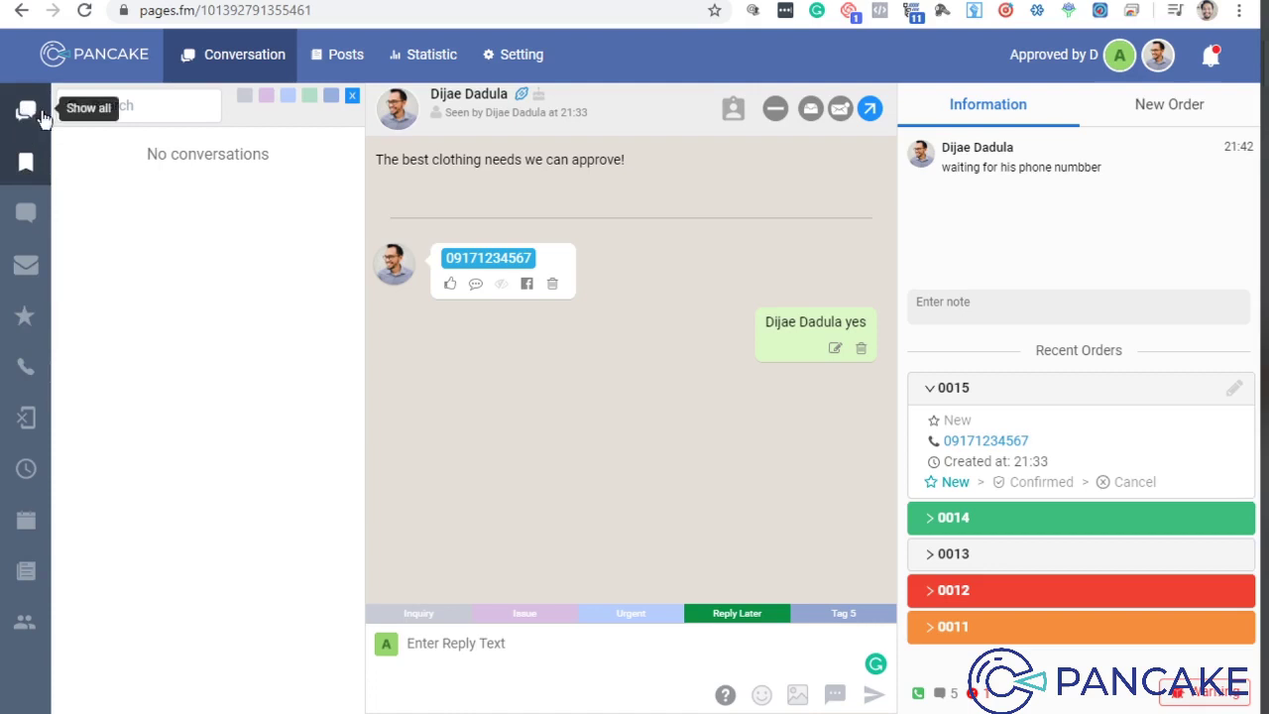
left_click(240, 59)
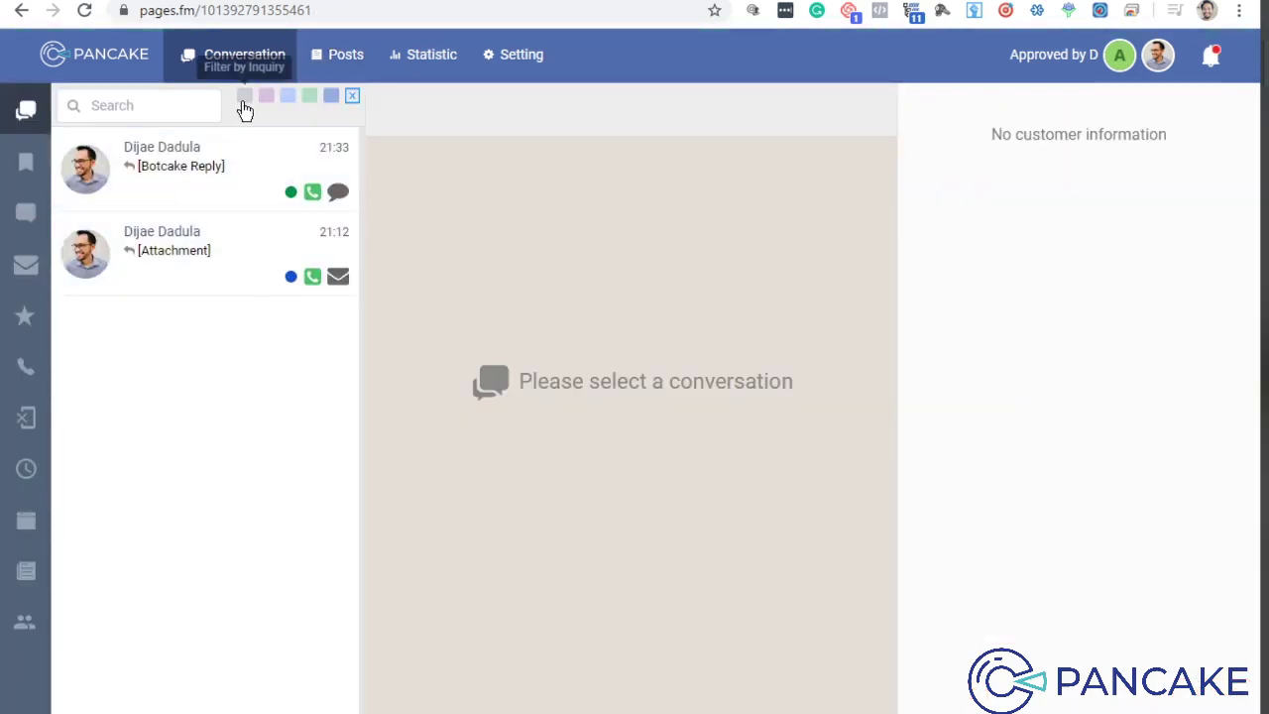
left_click(309, 98)
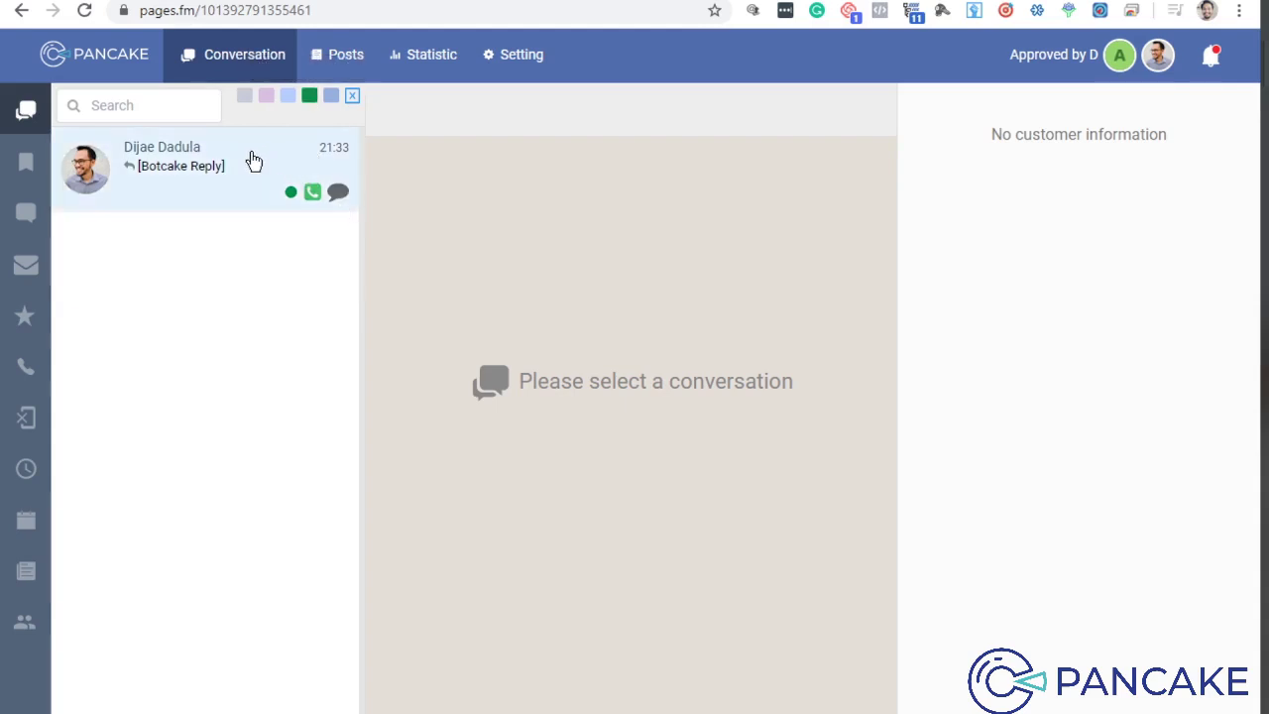
- Open the conversation tagged Reply Later and review the note saved for the customer
left_click(270, 189)
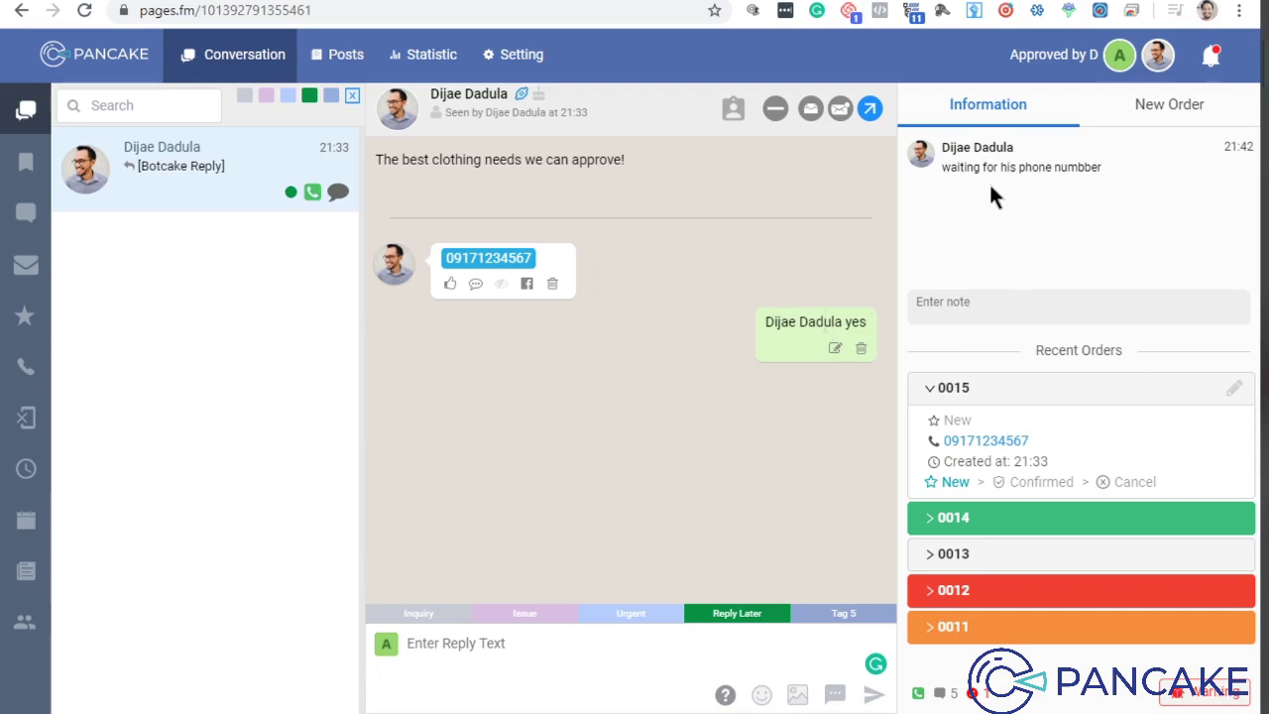
left_click_drag(1094, 166, 914, 164)
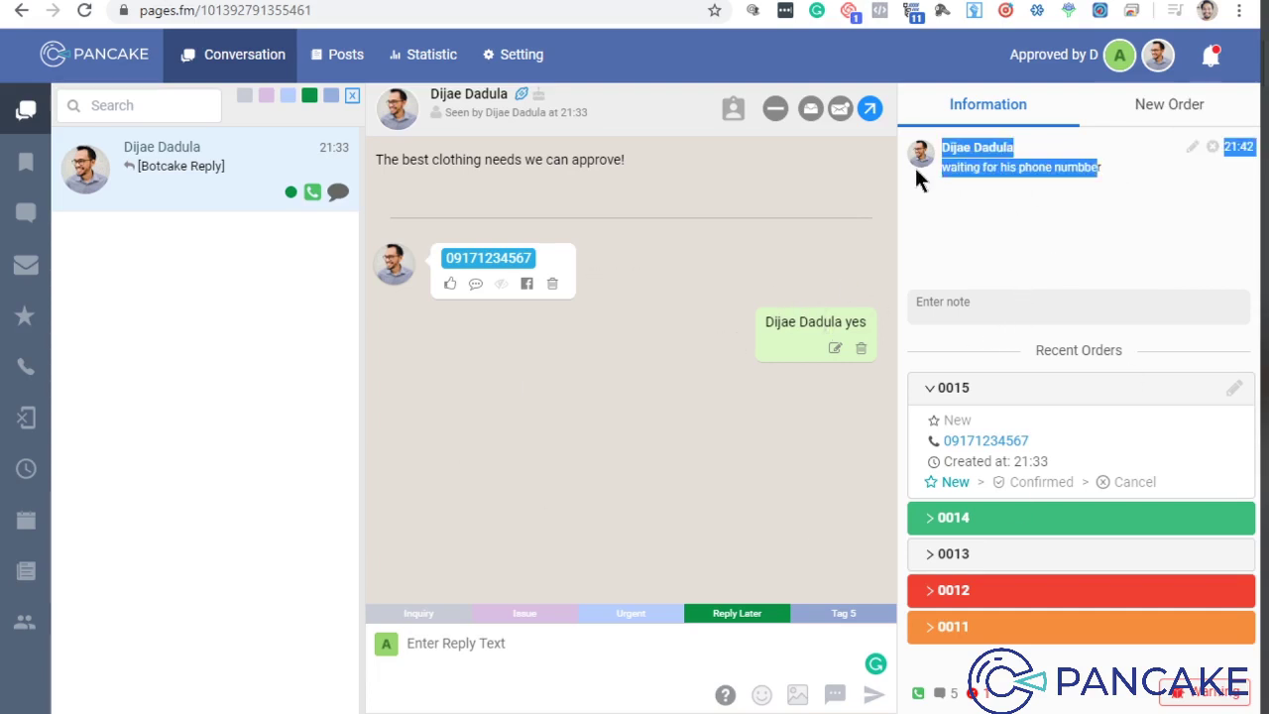
left_click(1032, 170)
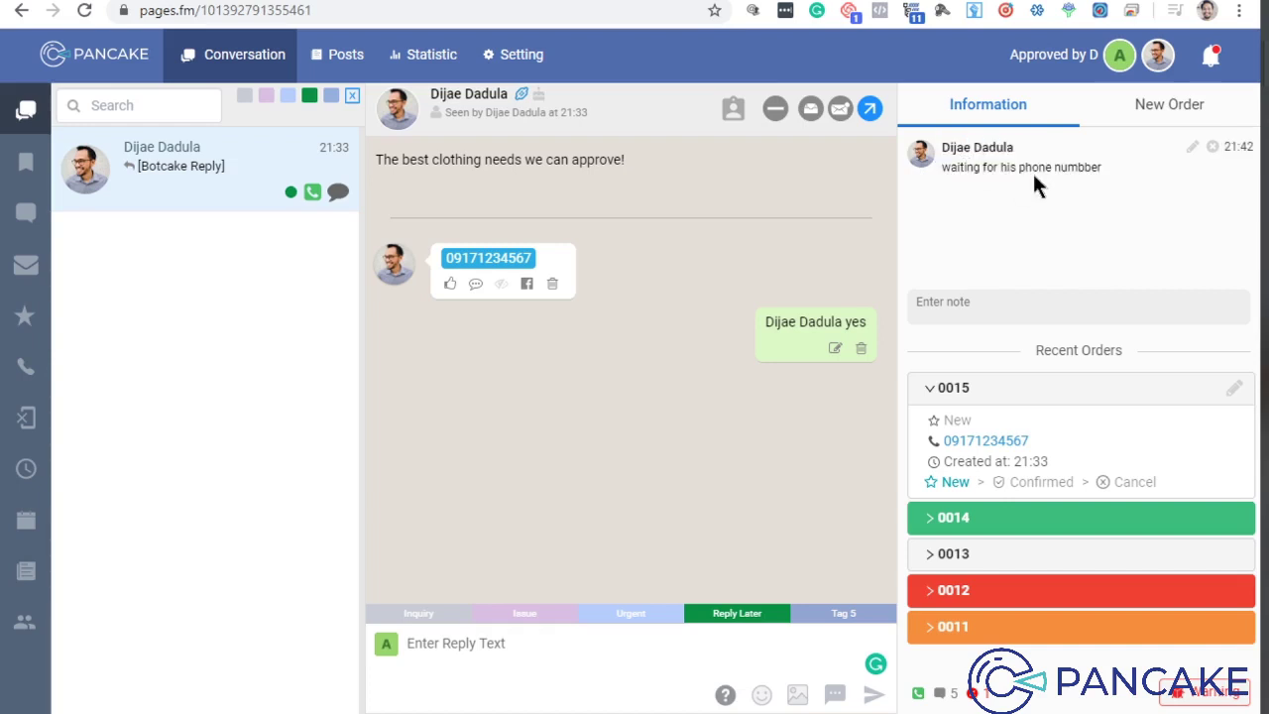
left_click(965, 297)
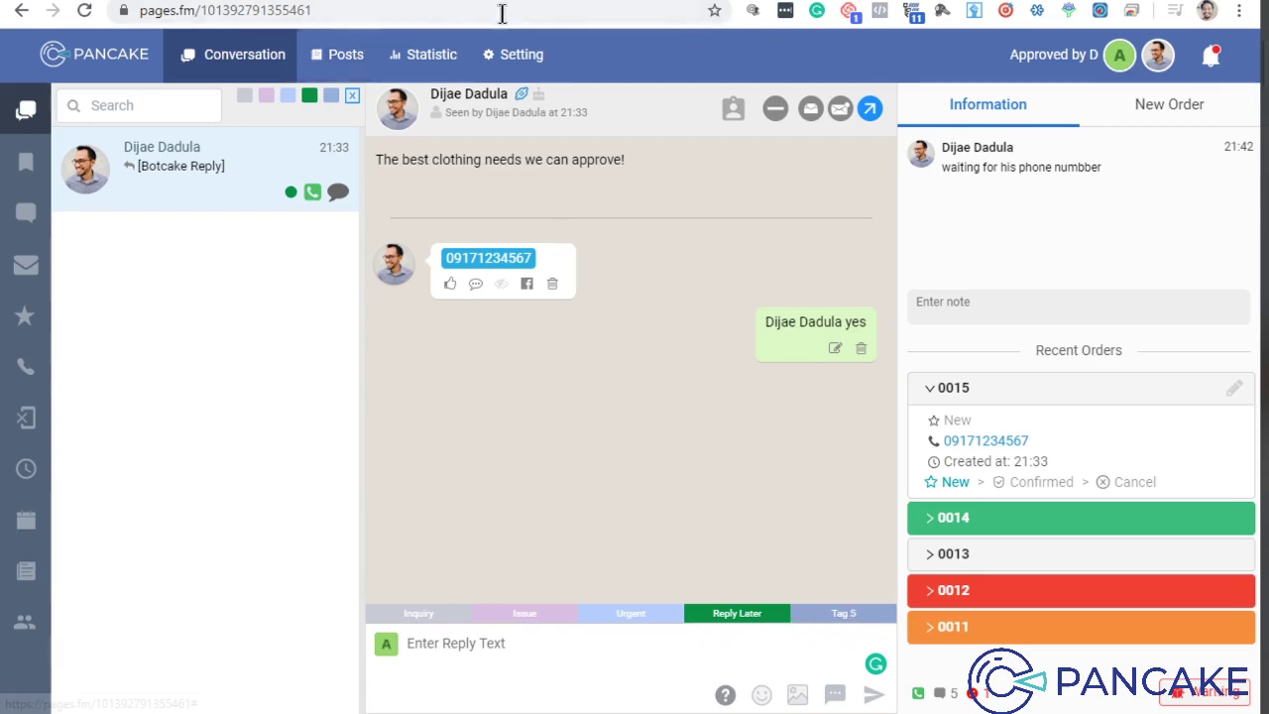
- Open the page's conversation tags settings
left_click(529, 75)
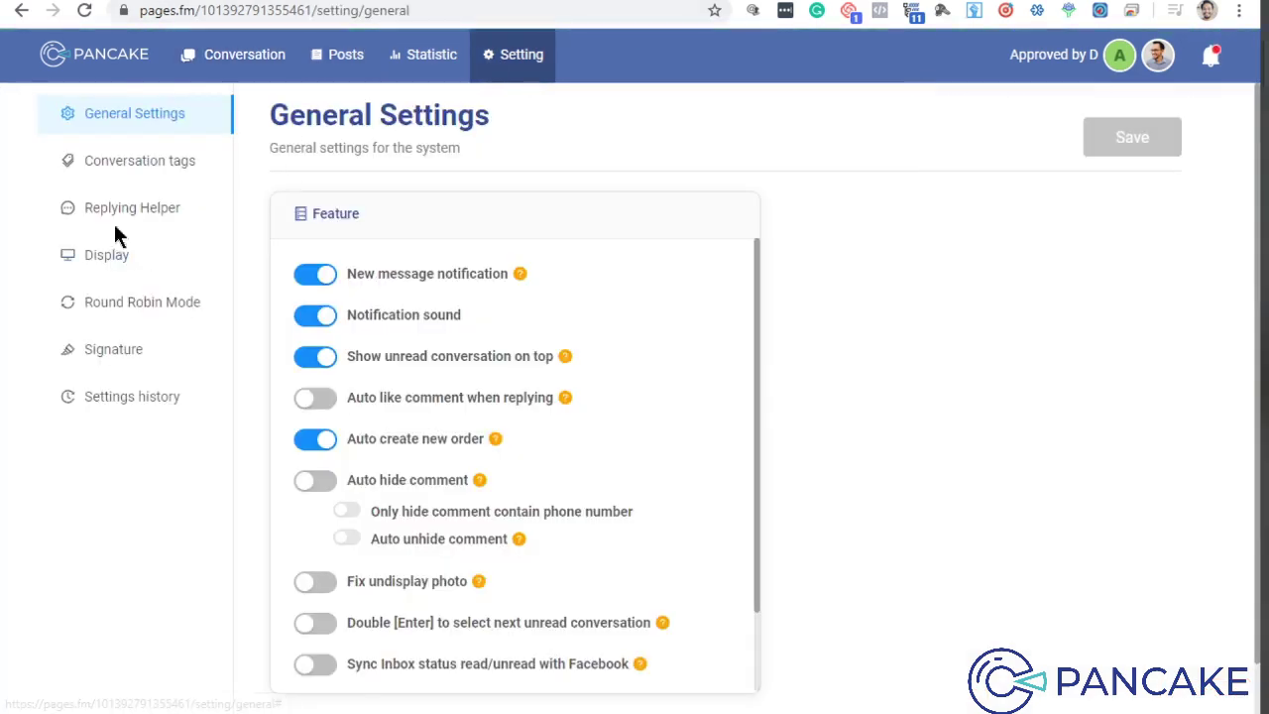
left_click(104, 164)
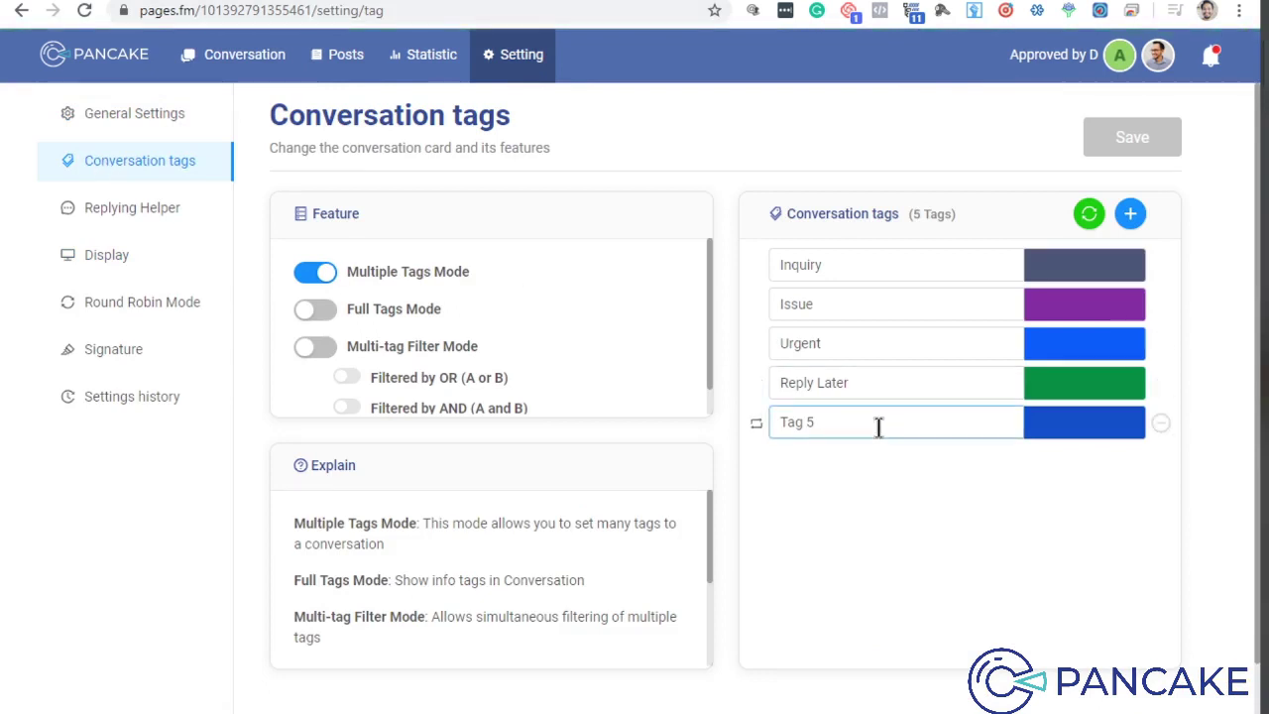
- Add about twenty new tags to the page's conversation tags list
left_click(1130, 213)
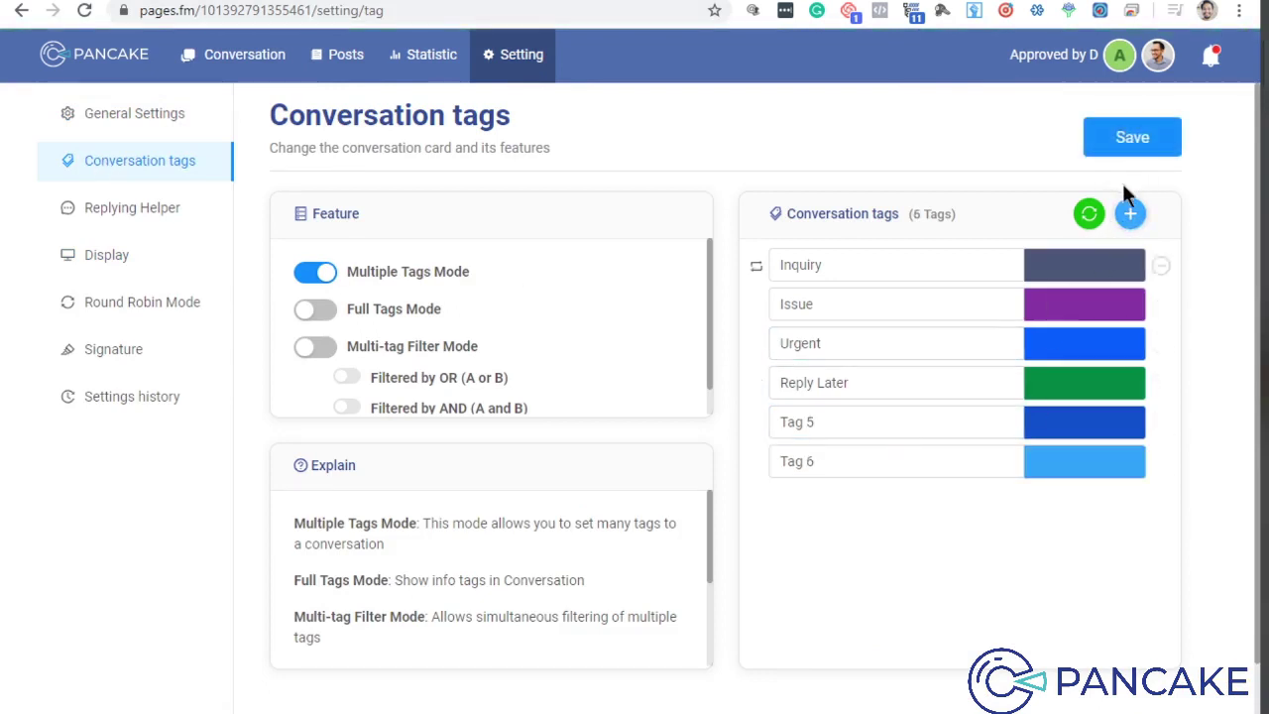
left_click(1131, 213)
left_click(1131, 213)
left_click(1131, 213)
left_click(1131, 213)
left_click(1133, 214)
left_click(1133, 214)
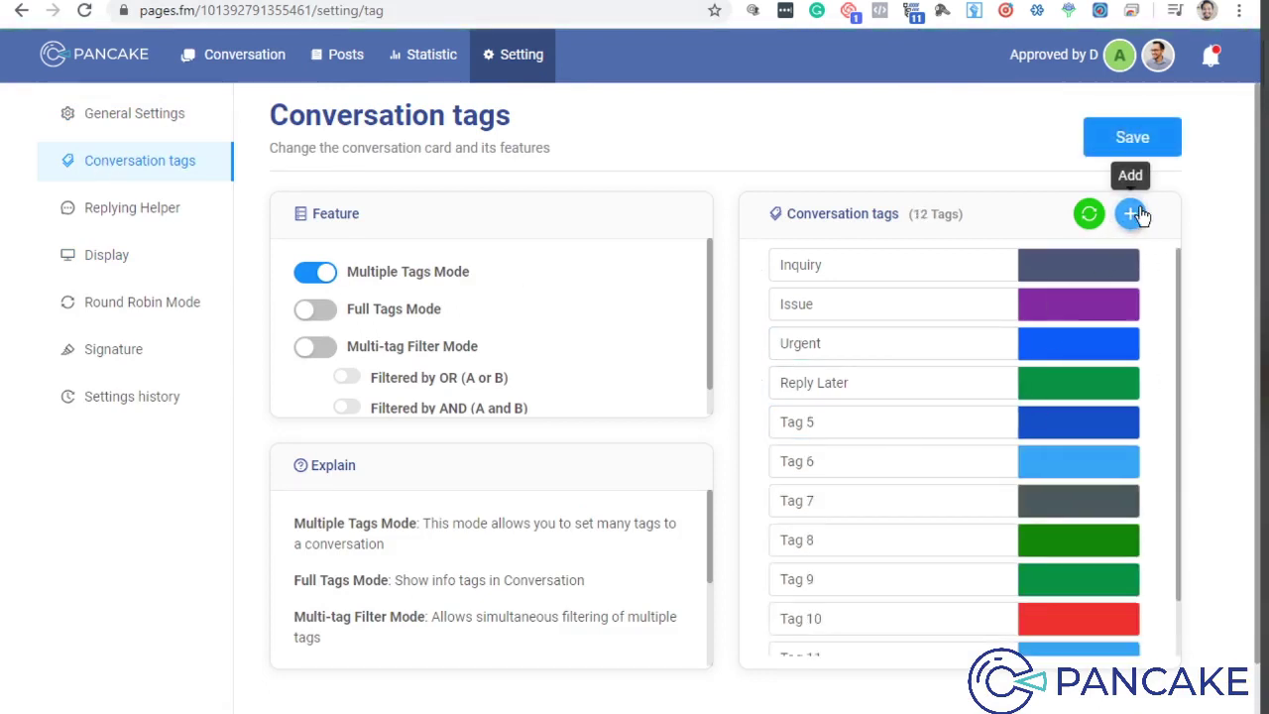
left_click(1133, 214)
left_click(1133, 214)
left_click(1133, 214)
left_click(1133, 214)
left_click(1133, 214)
left_click(1133, 214)
left_click(1134, 215)
left_click(1133, 214)
left_click(1133, 214)
left_click(1133, 214)
left_click(1133, 215)
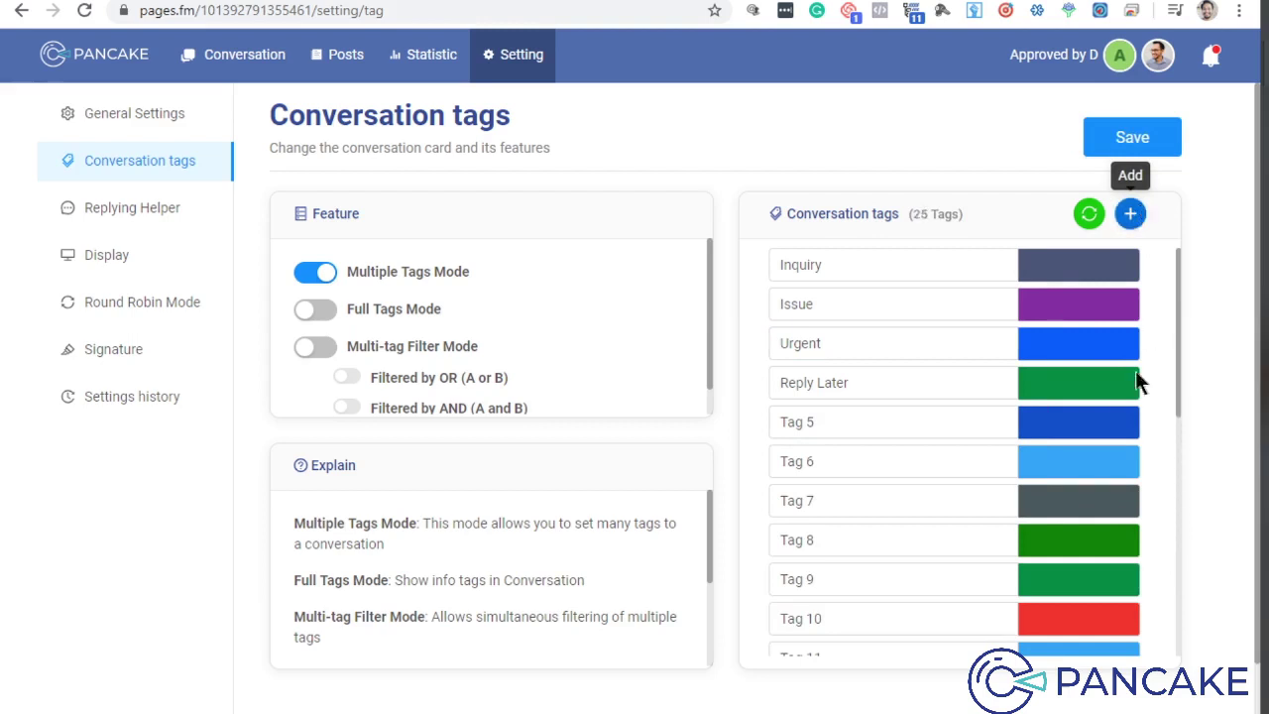
- View the colour picker for Tag 7 and the options for syncing conversation tags, closing both without changes
scroll(1091, 366, "down", 2)
left_click(1066, 342)
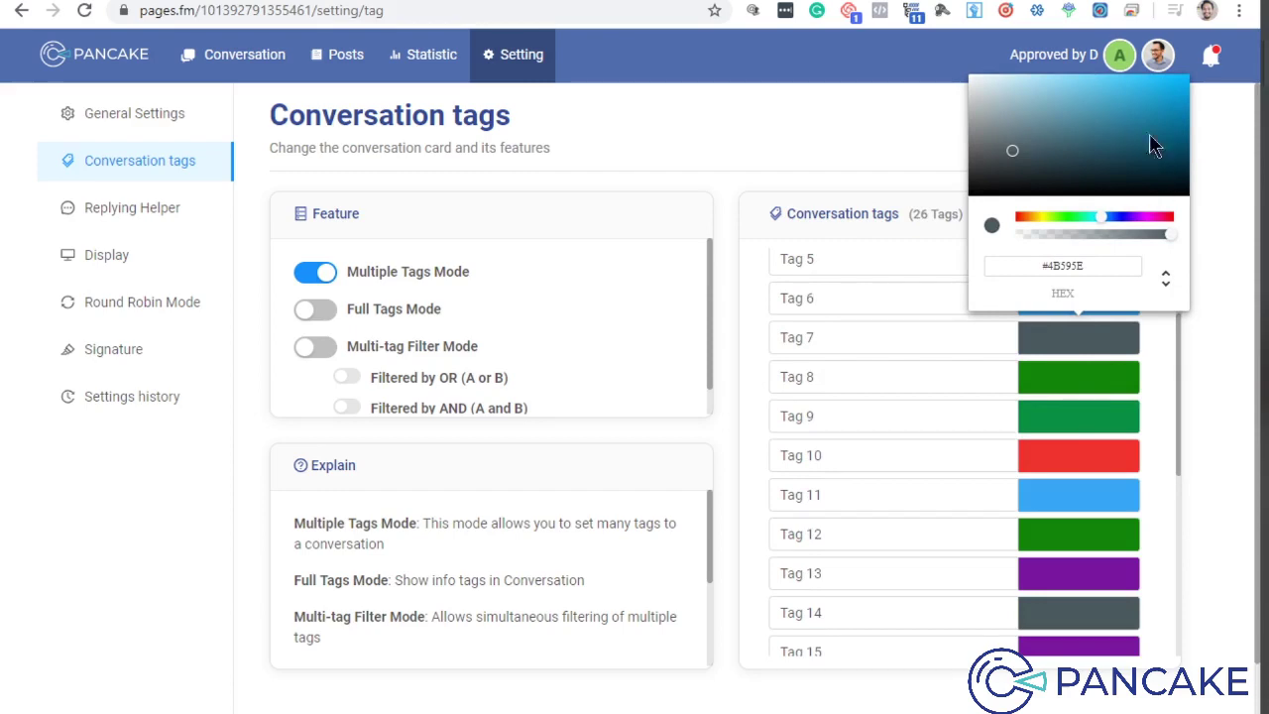
left_click(1211, 470)
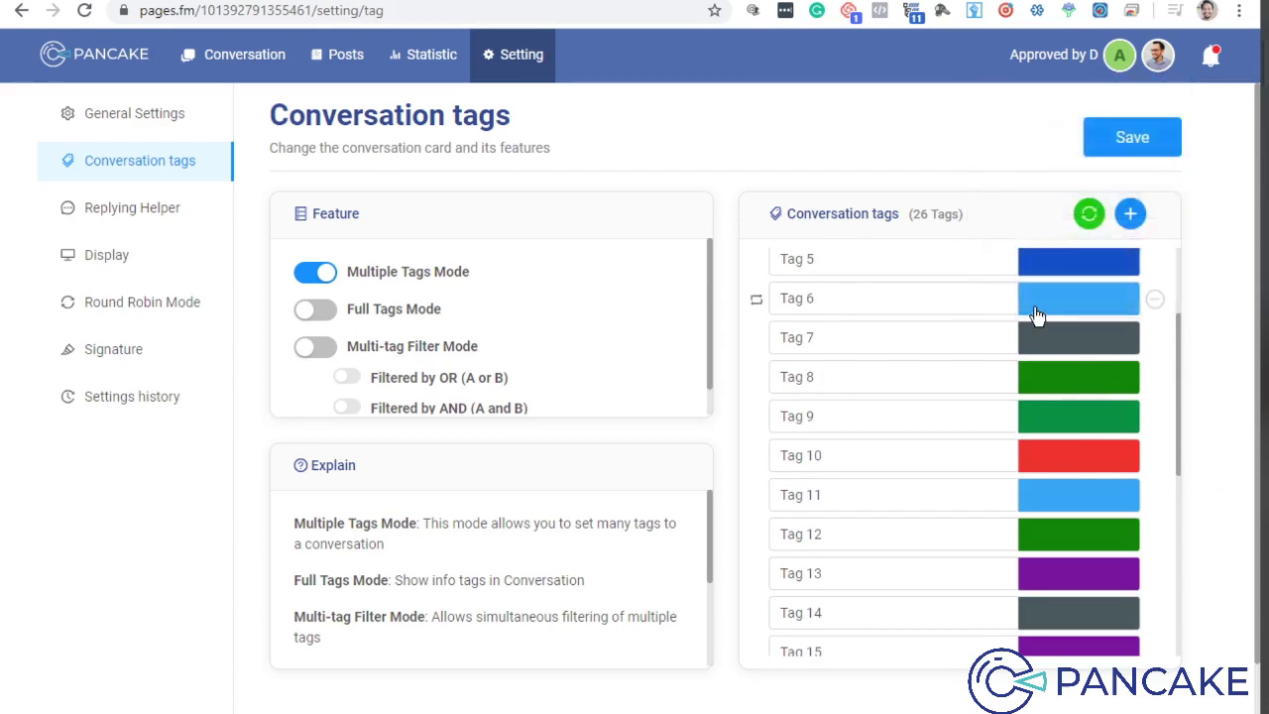
left_click(1090, 215)
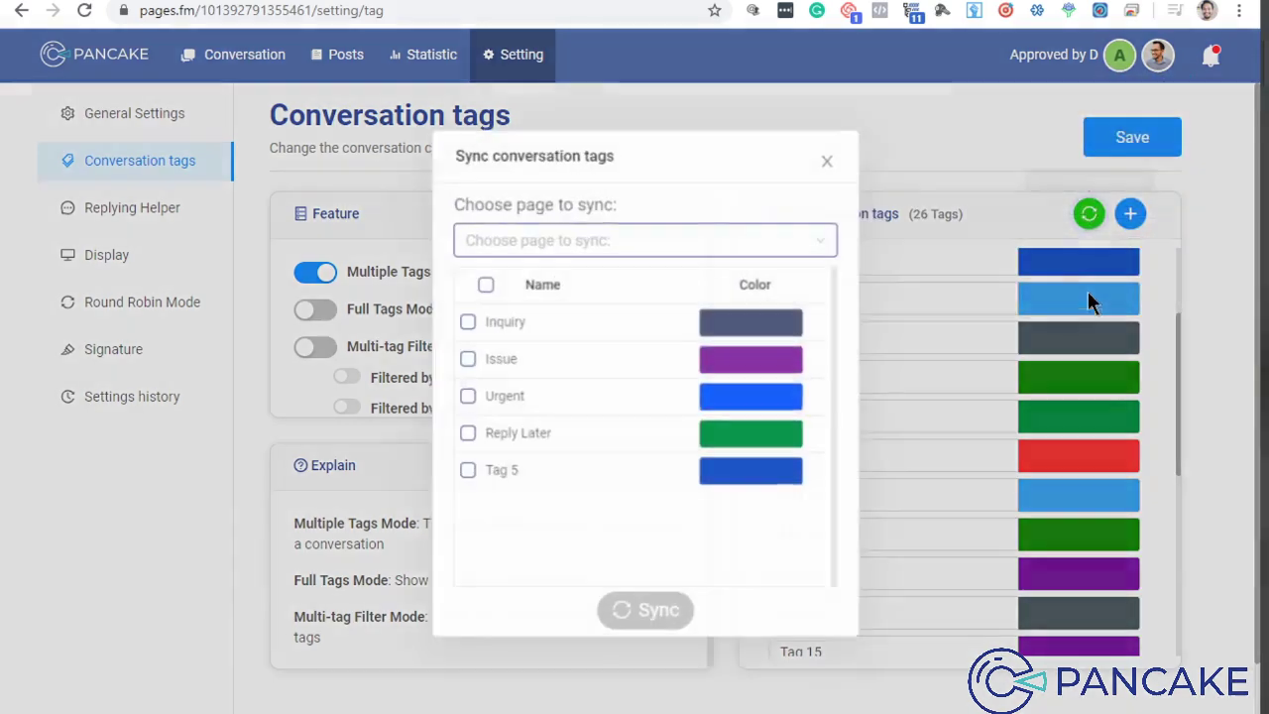
left_click(821, 160)
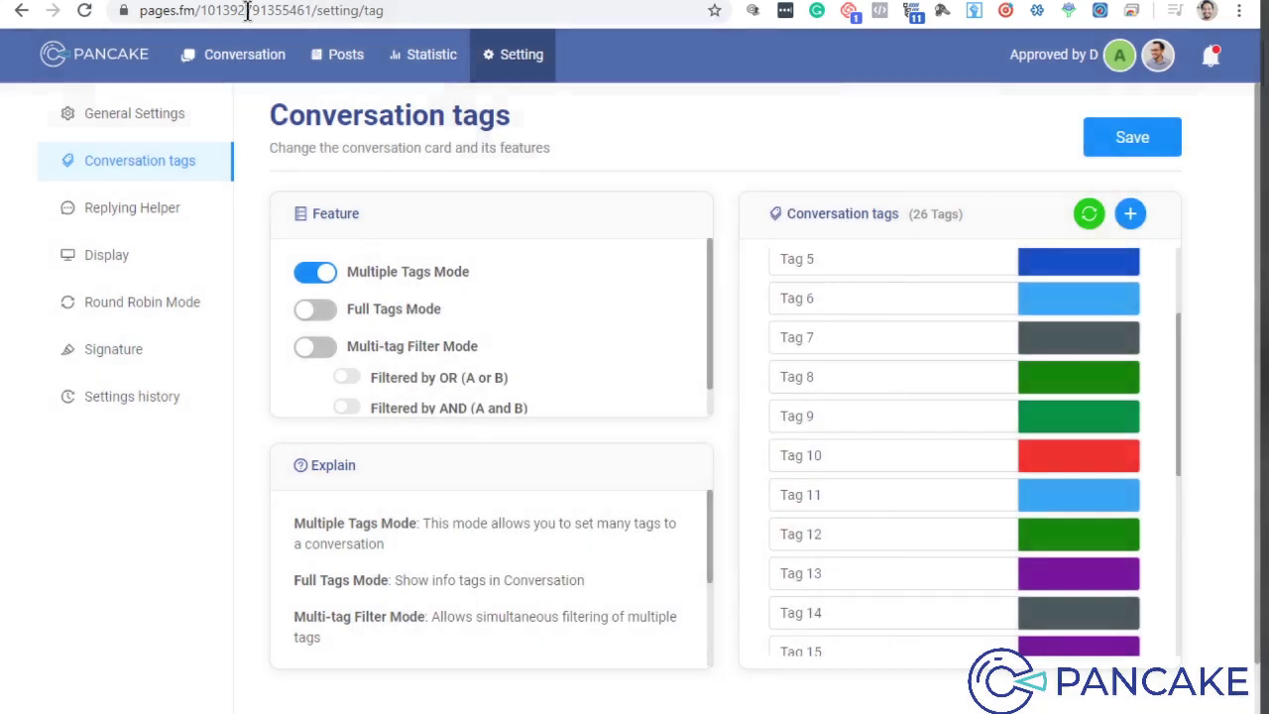
- Reopen the conversation tags settings to discard the unsaved tags
left_click(510, 51)
left_click(116, 159)
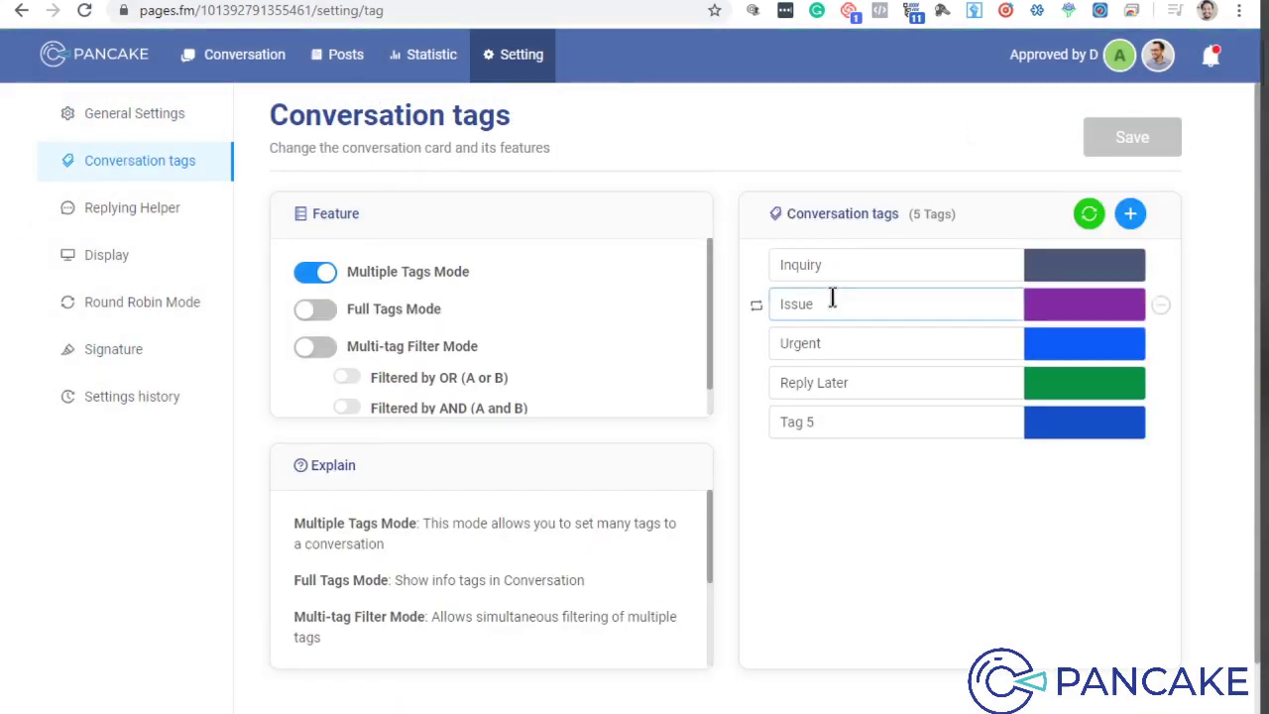
left_click(841, 263)
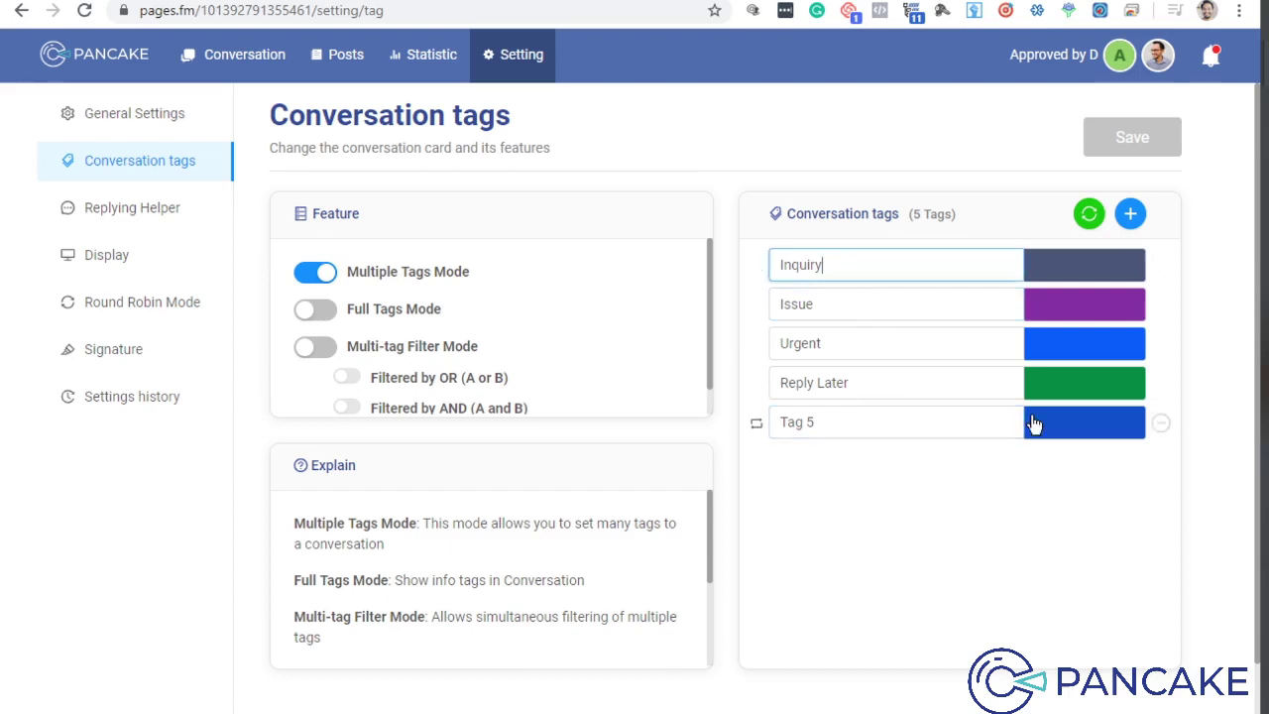
left_click(831, 424)
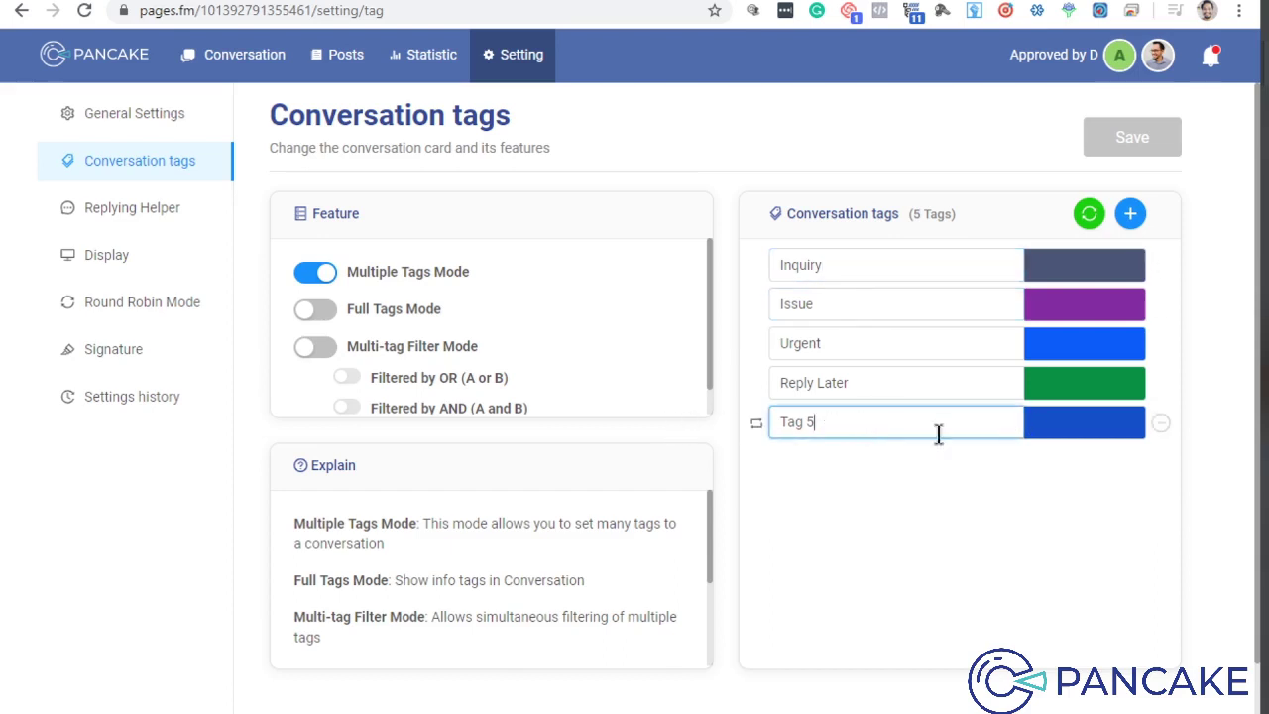
- Add a new conversation tag named "Interested P1"
left_click(1130, 213)
triple_click(809, 463)
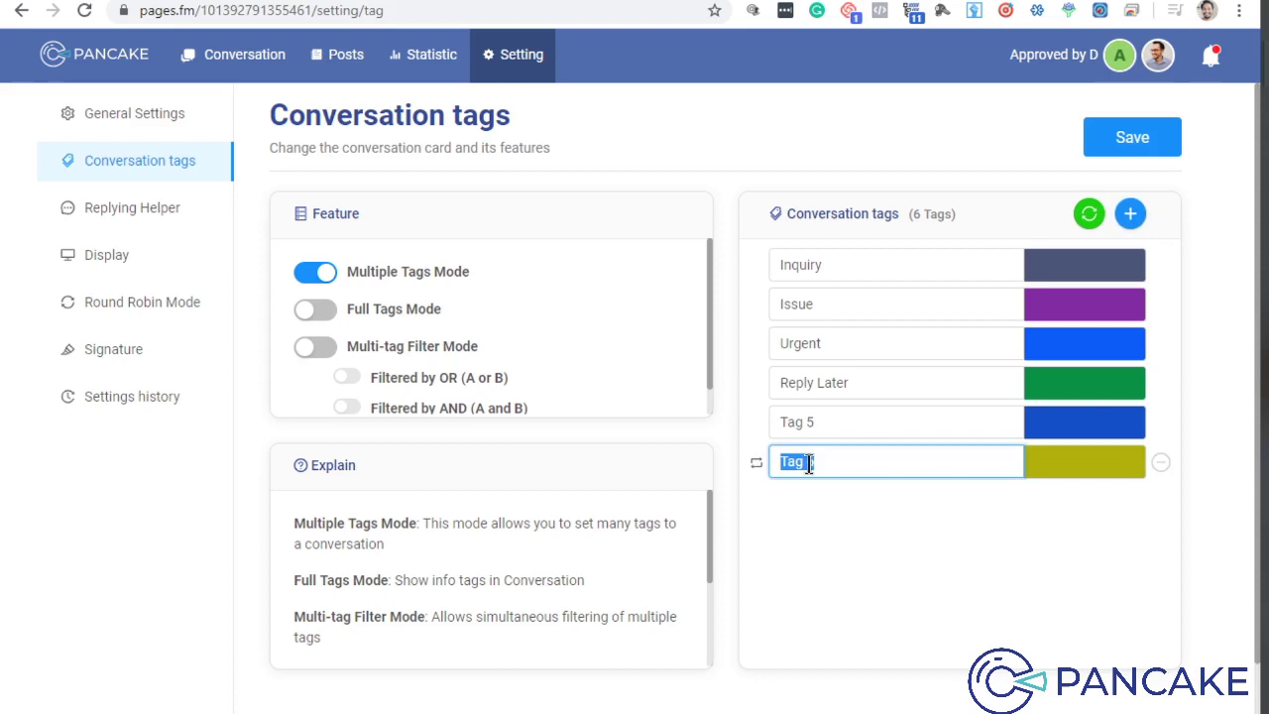
type("Interested P1")
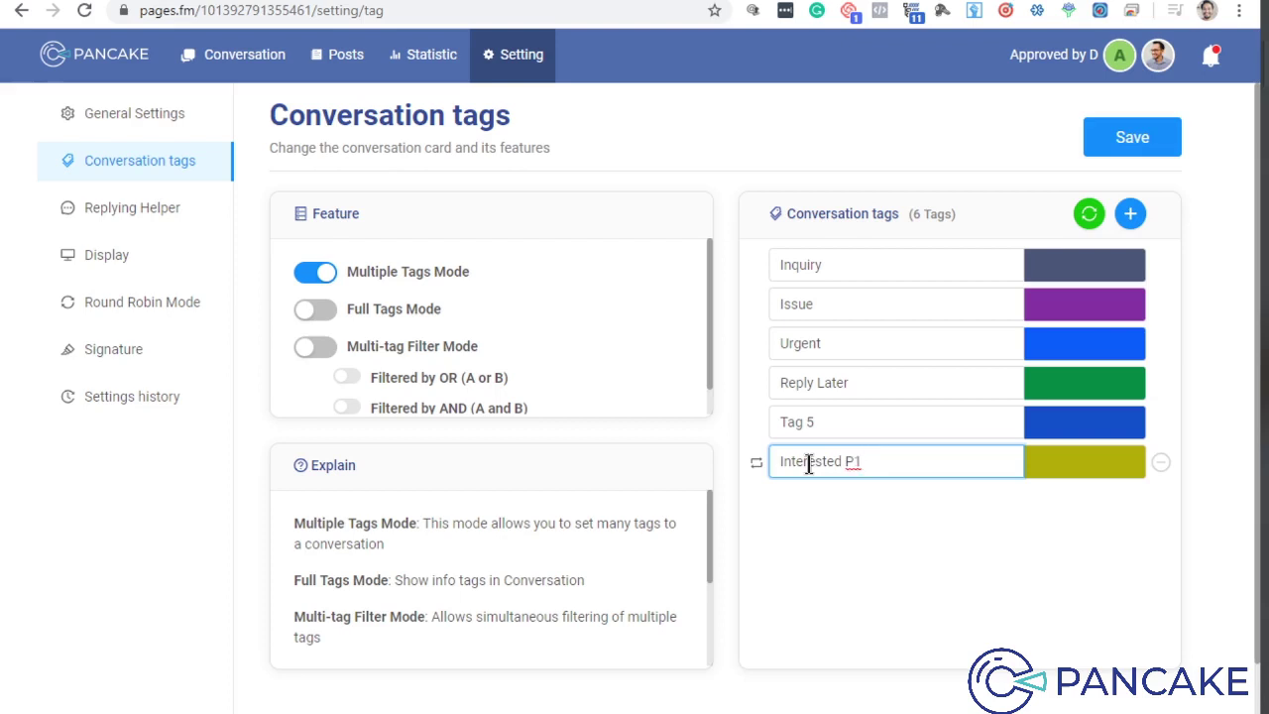
- Rename the newly added tag as "Credit Card" and save the tag settings
triple_click(809, 465)
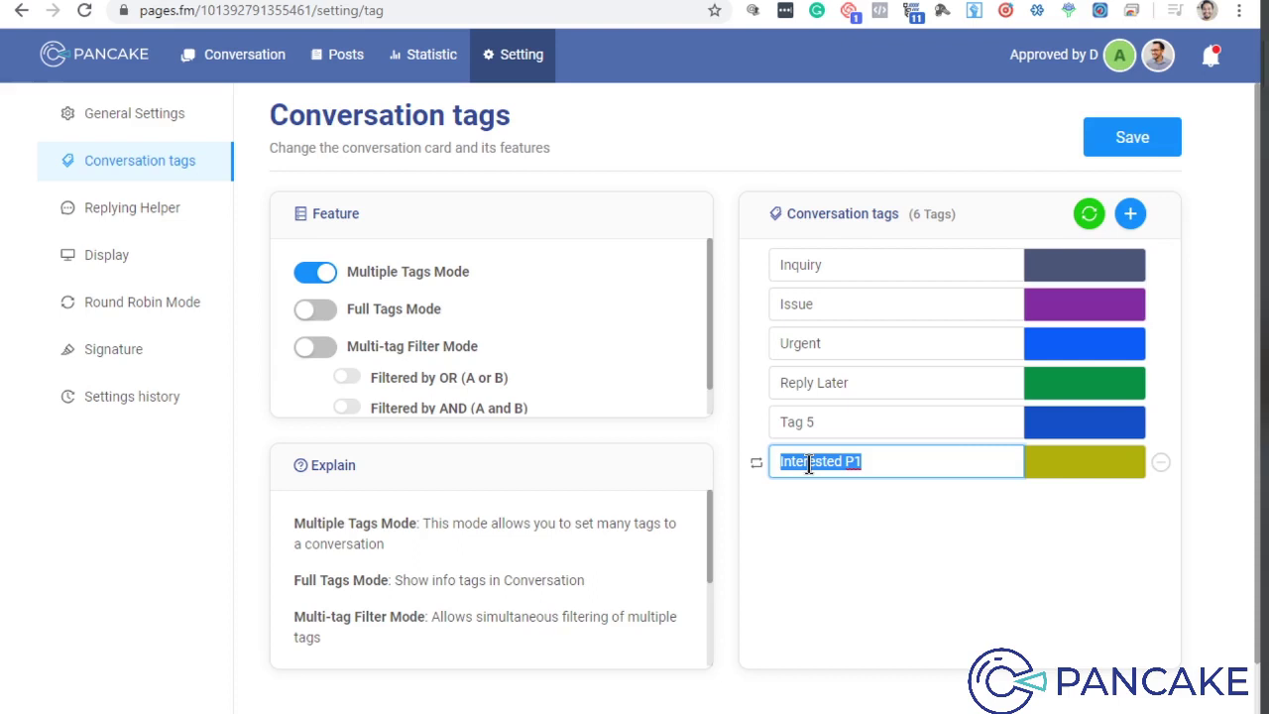
key("BackSpace")
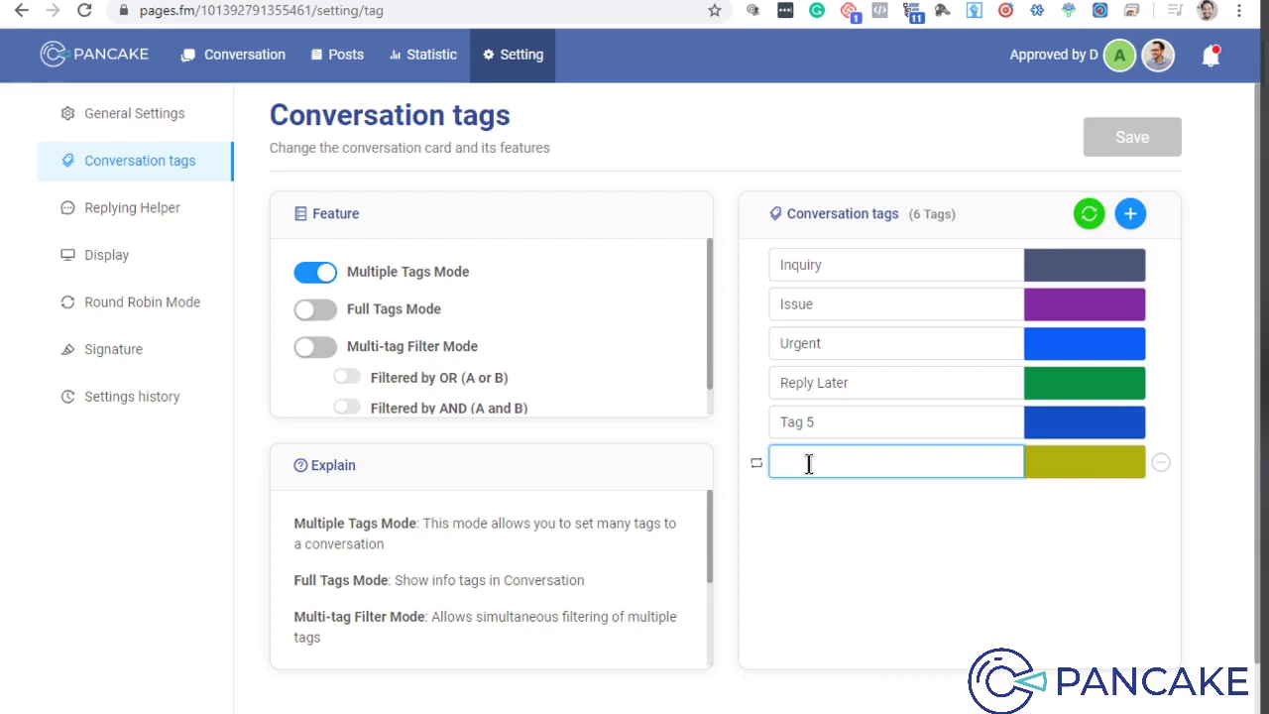
type("Credit Card")
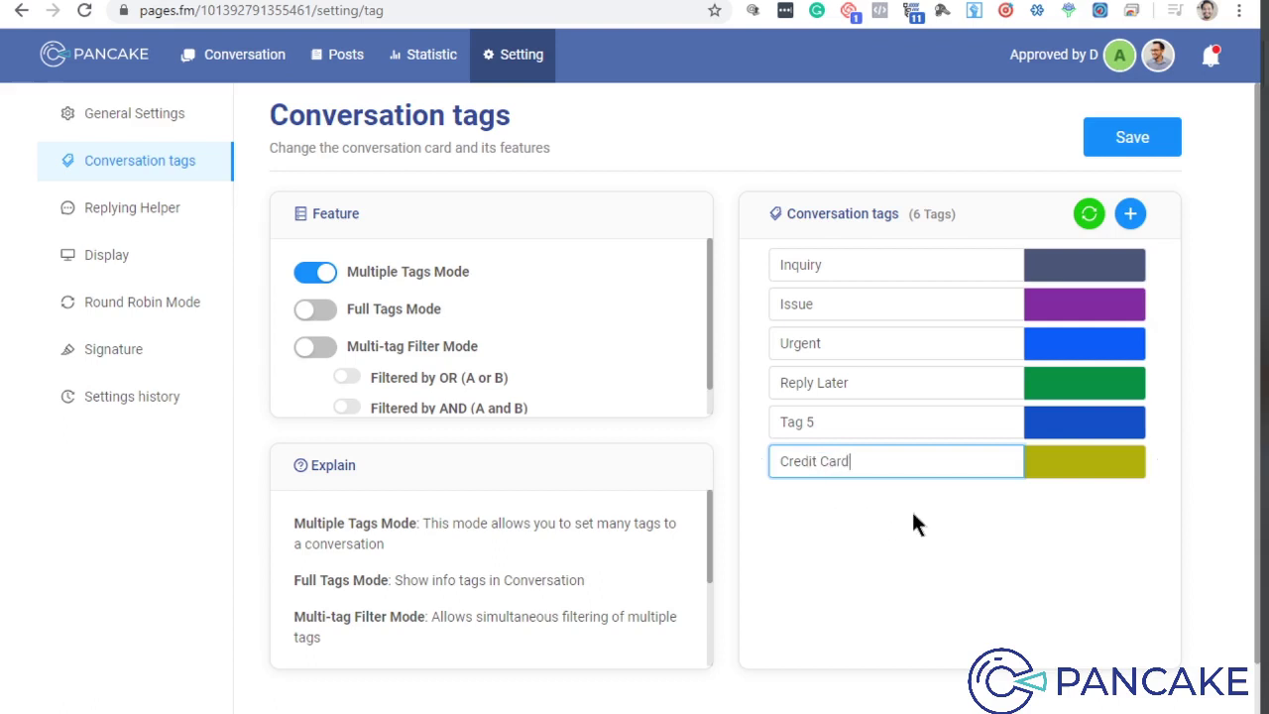
left_click(963, 494)
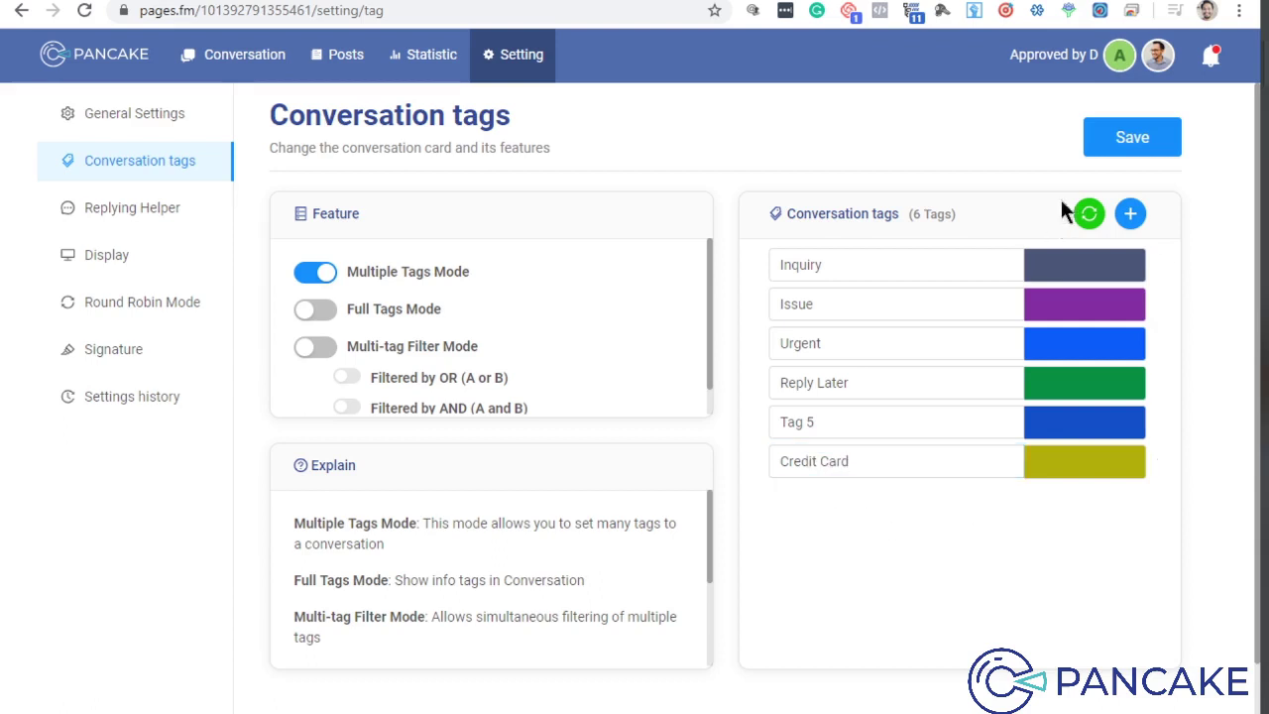
left_click(1094, 148)
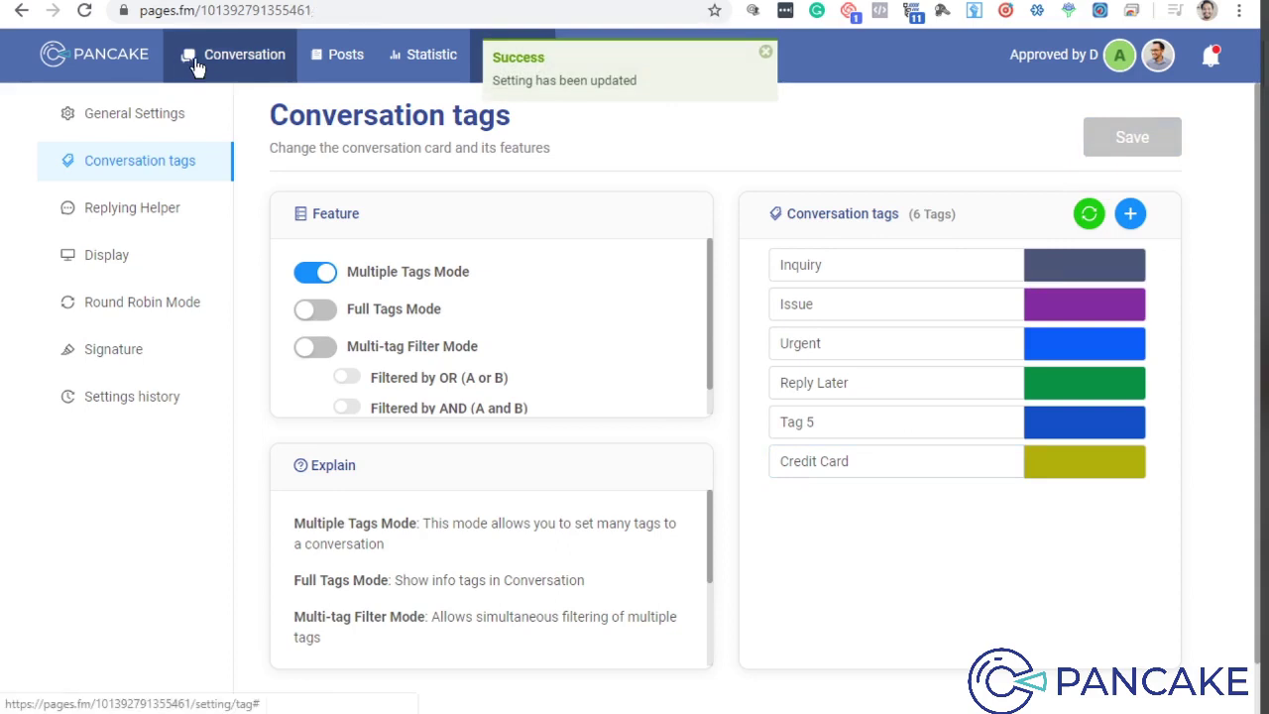
- Open the first conversation in the list and review the tags available for it
left_click(201, 56)
left_click(221, 150)
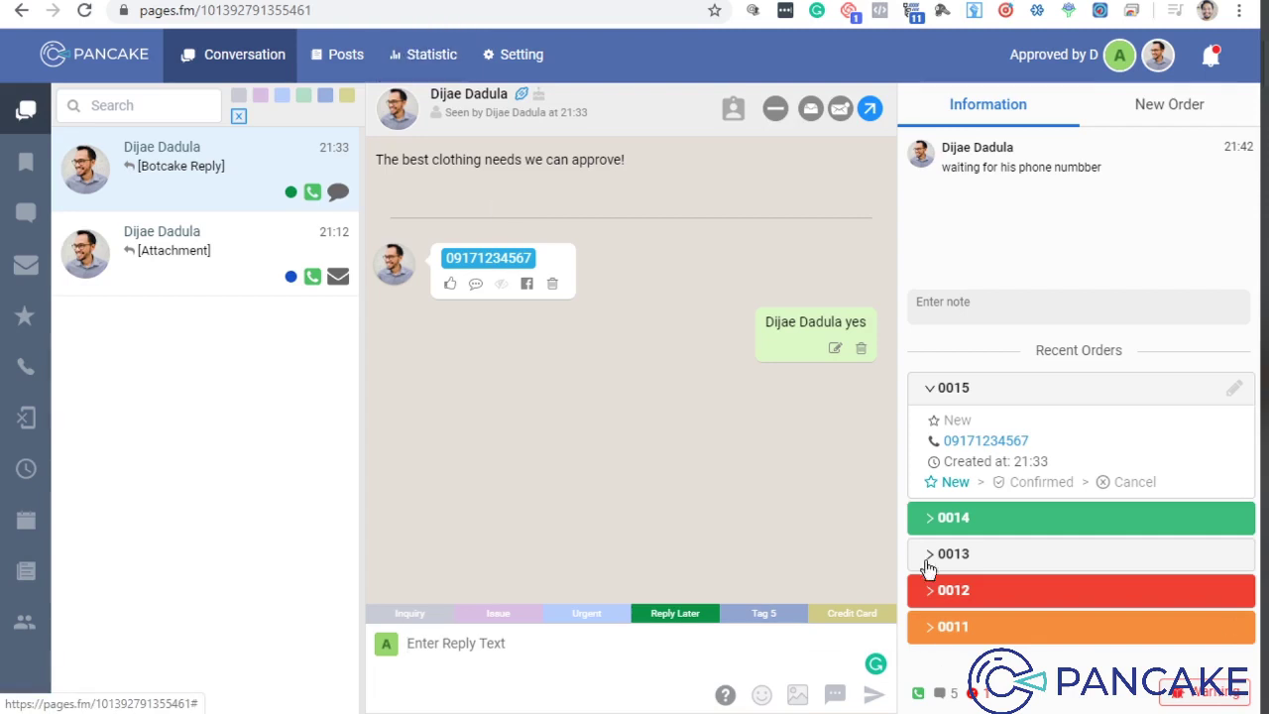
- Turn on Full Tags Mode in the conversation tags settings and save the change
left_click(522, 56)
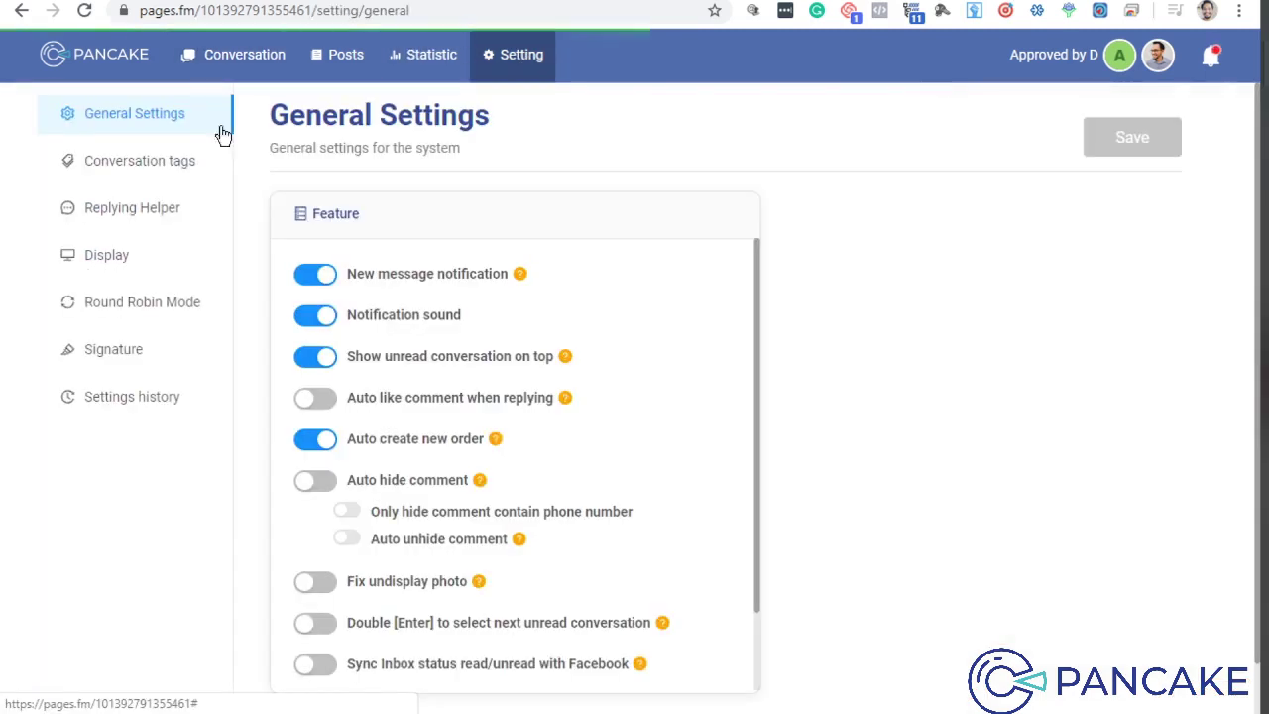
left_click(144, 164)
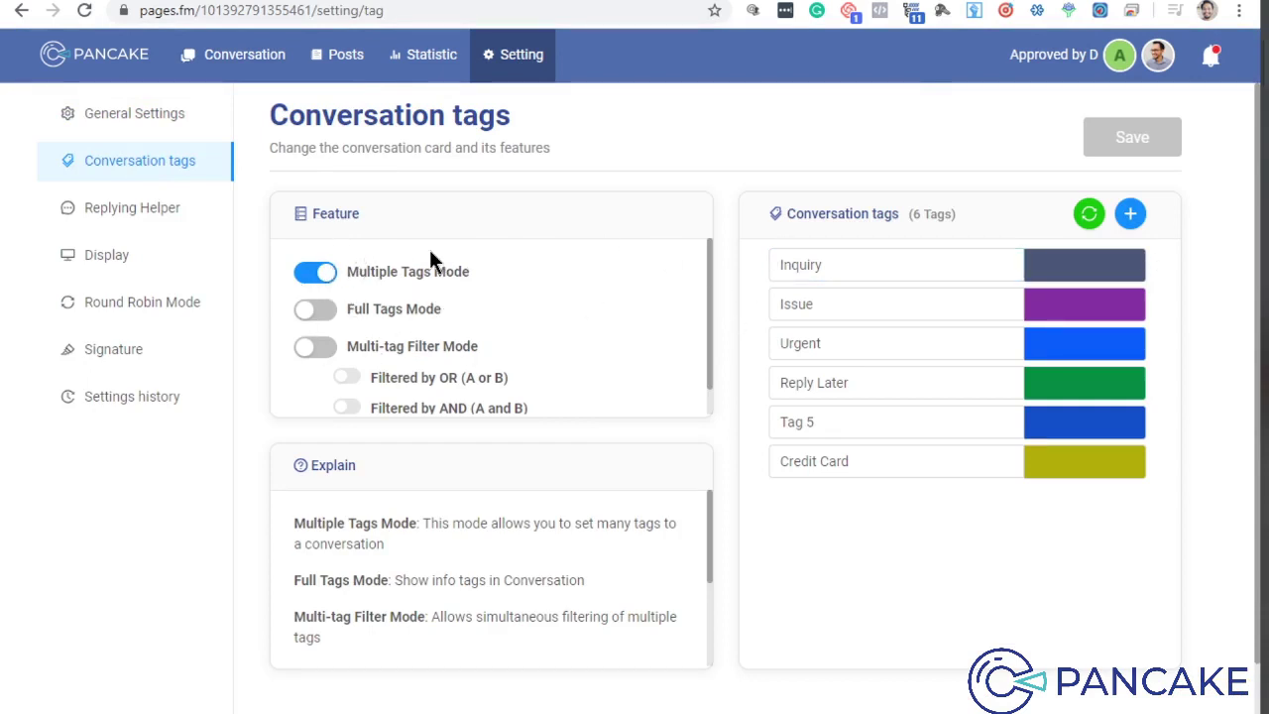
left_click(300, 313)
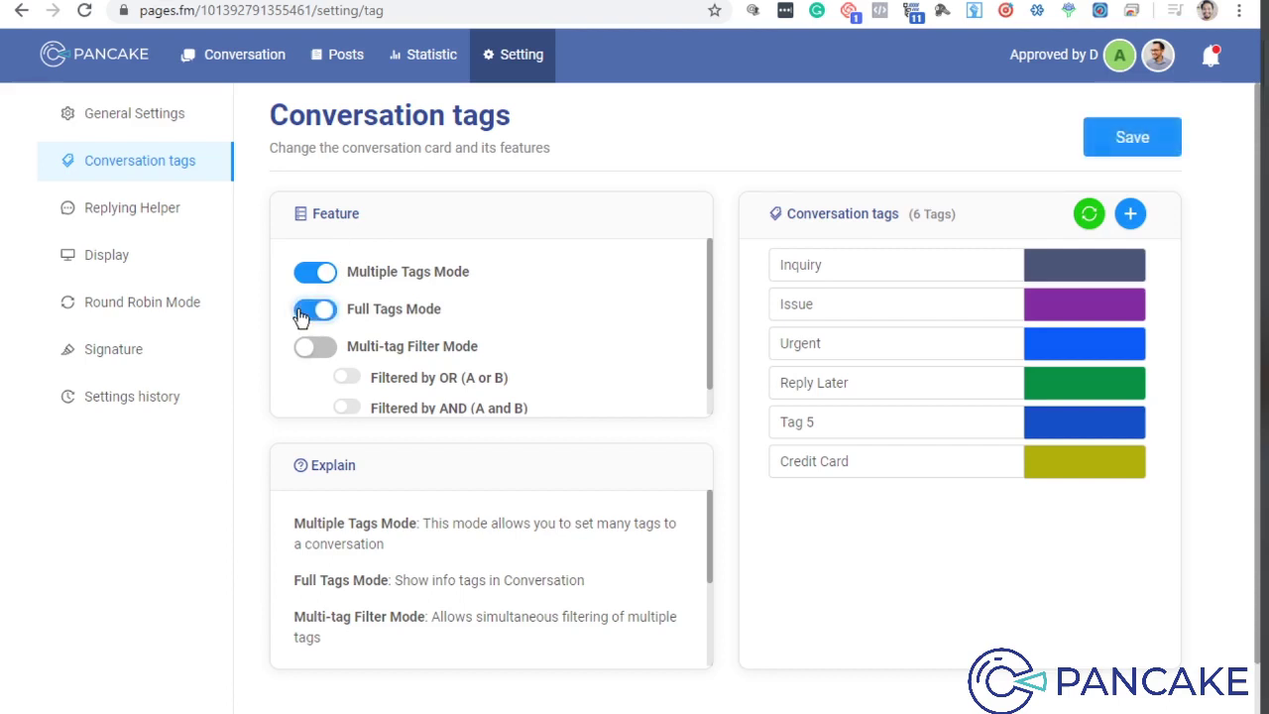
left_click(1145, 141)
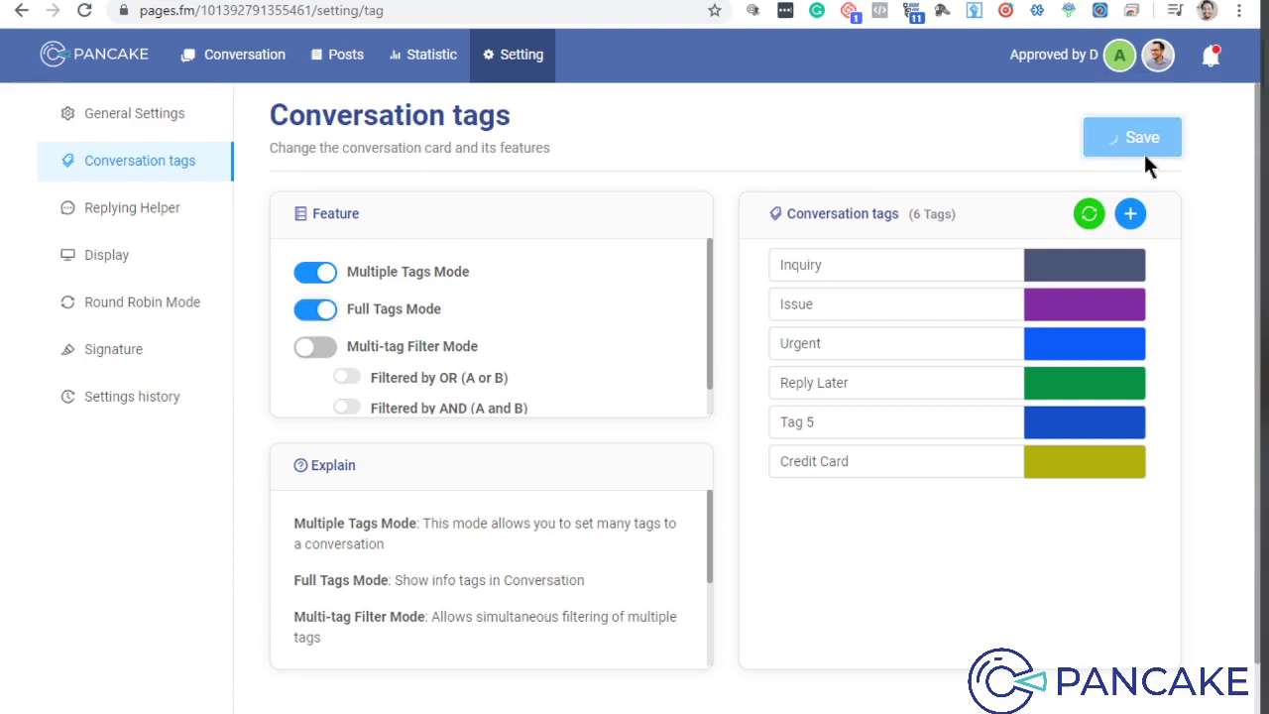
- Return to the conversation list and open the Reply Later conversation to check how full tags are shown
left_click(256, 49)
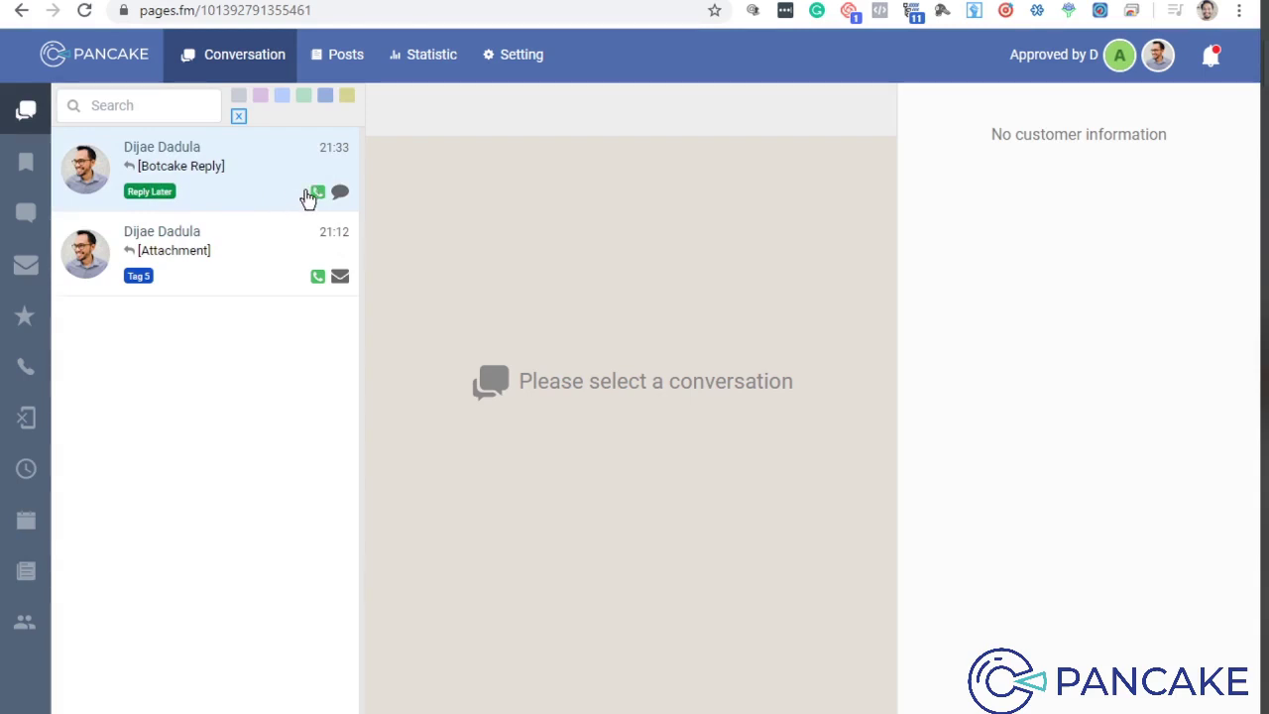
left_click(264, 177)
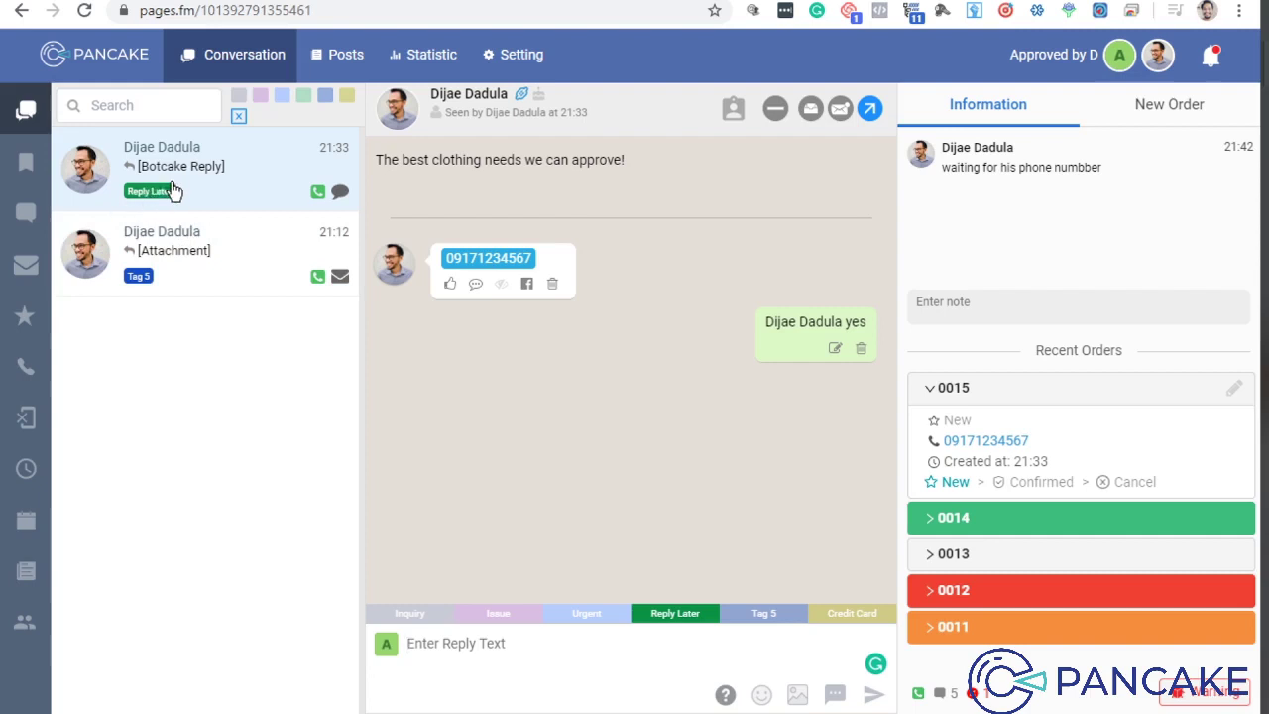
- Try Multi-tag Filter Mode in the conversation tags settings, switching it on and back off
left_click(516, 54)
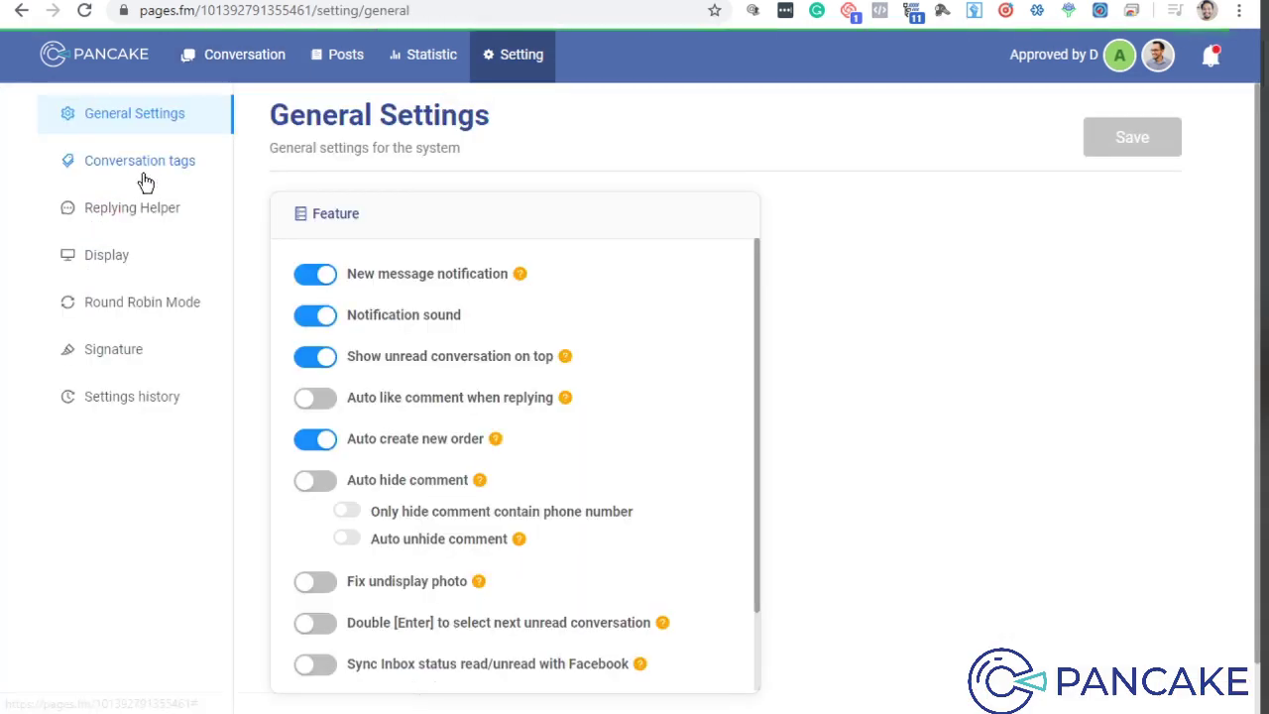
left_click(135, 164)
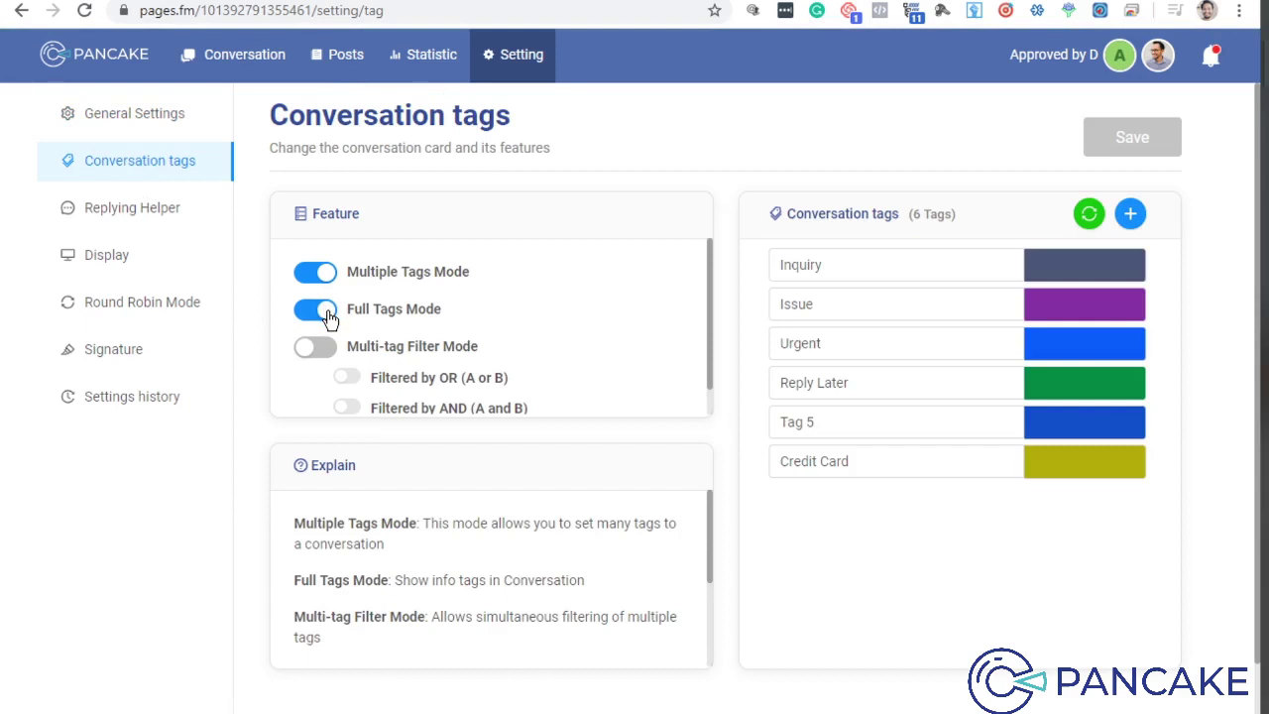
scroll(320, 315, "down", 1)
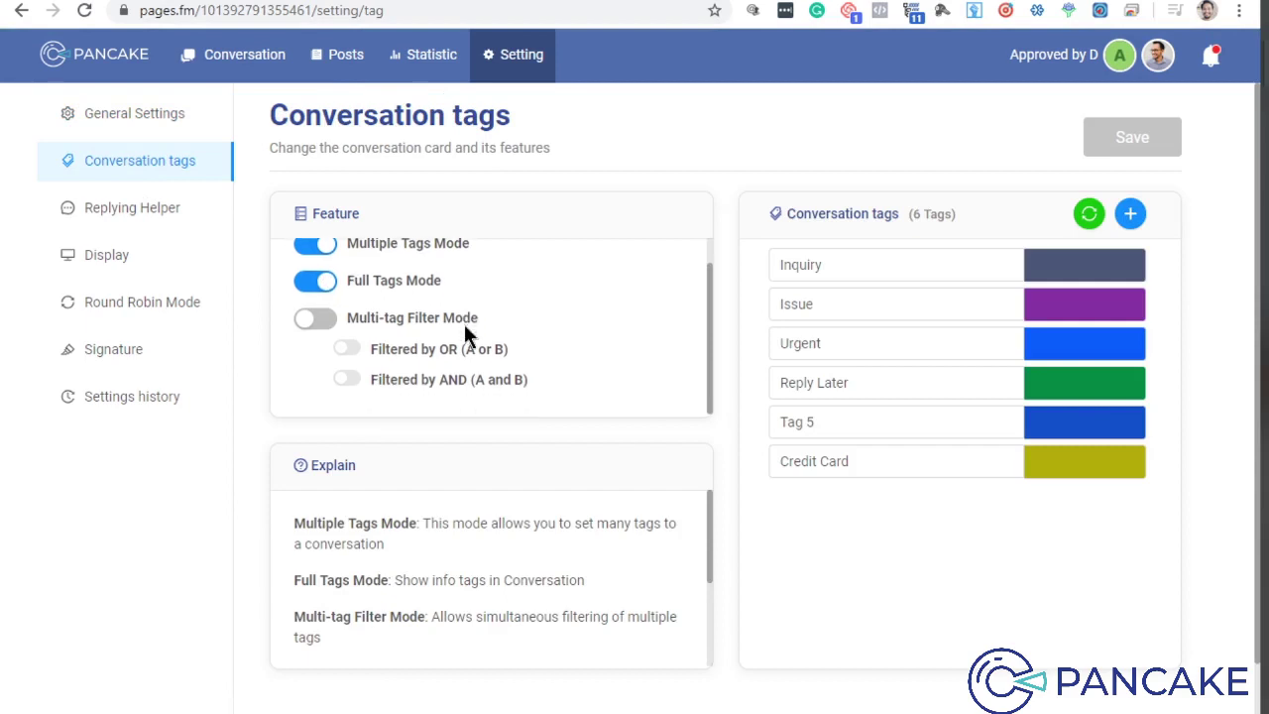
left_click(318, 320)
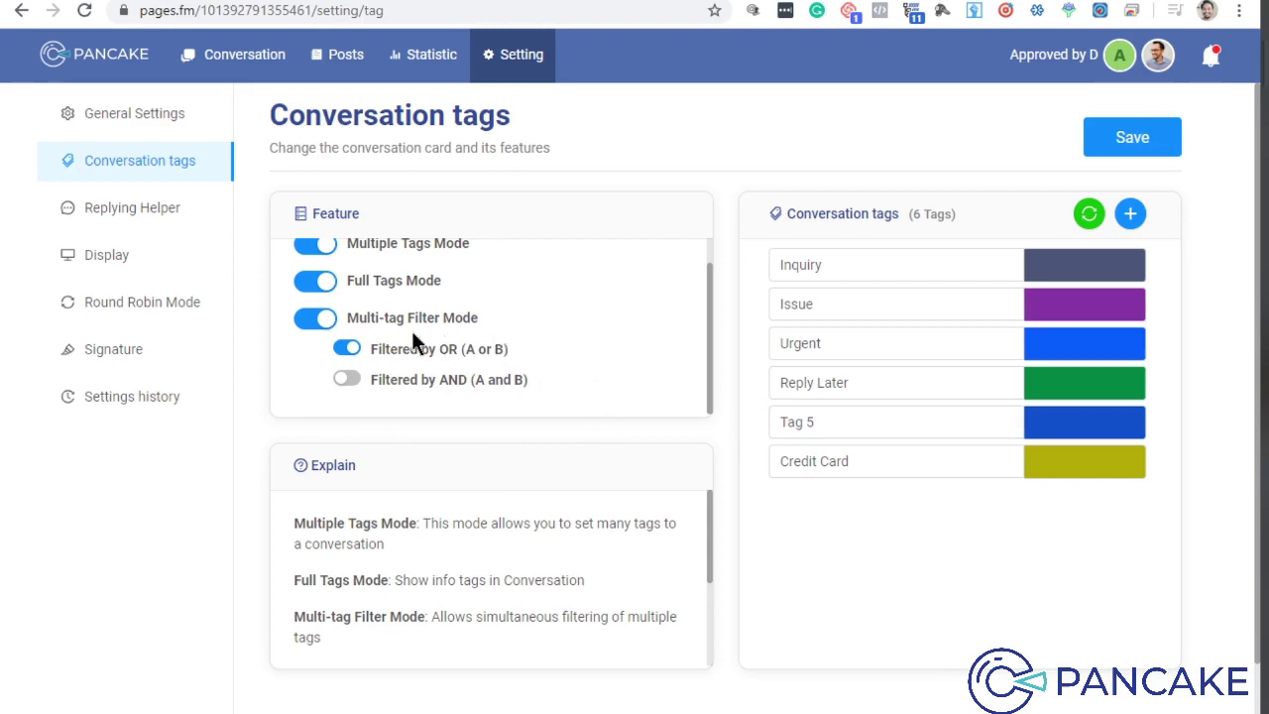
left_click(313, 321)
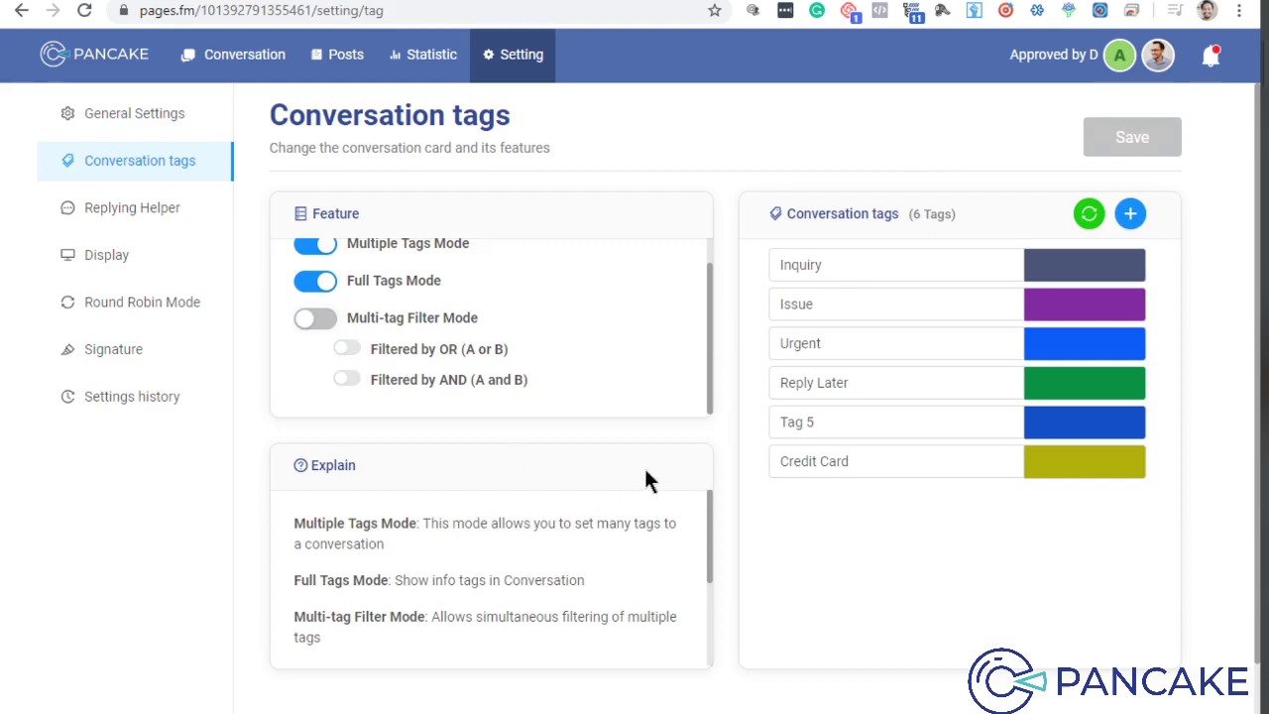
- Read the explanations of Multi-tag Filter Mode, the "A or B" and "A and B" filters, and conversation tag deletion
scroll(562, 522, "down", 5)
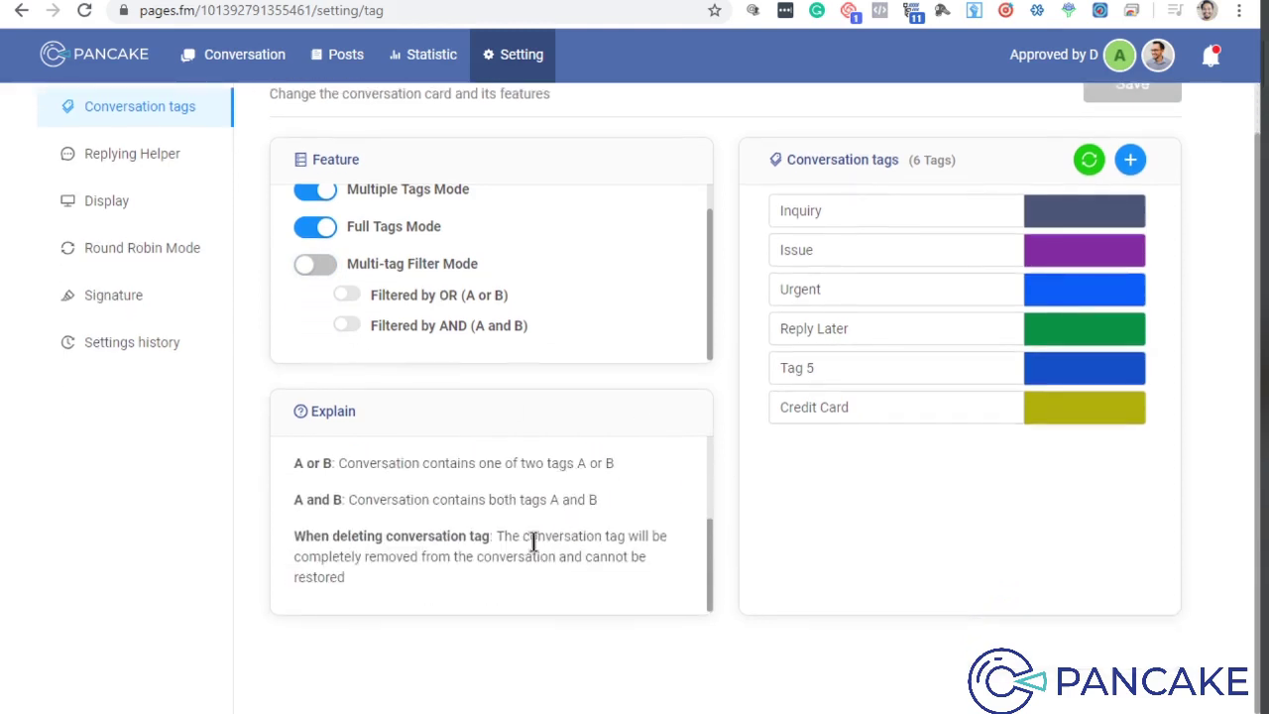
left_click_drag(706, 554, 709, 521)
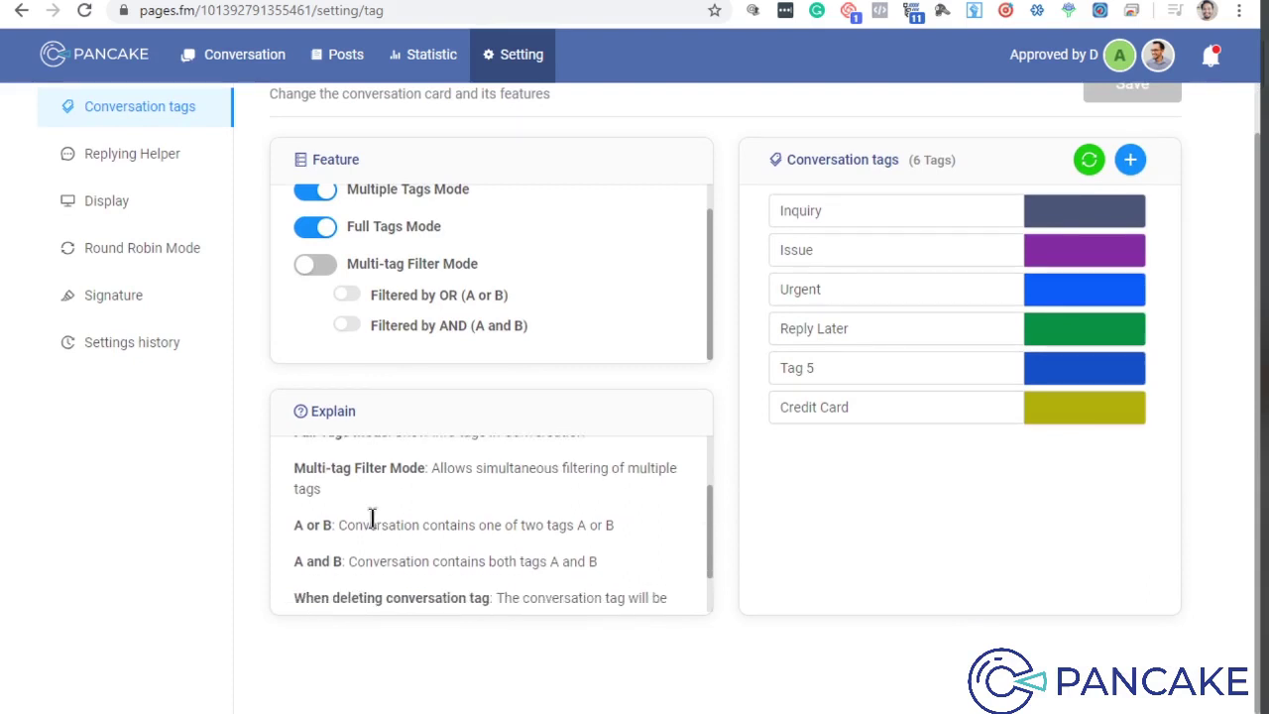
left_click_drag(476, 470, 665, 468)
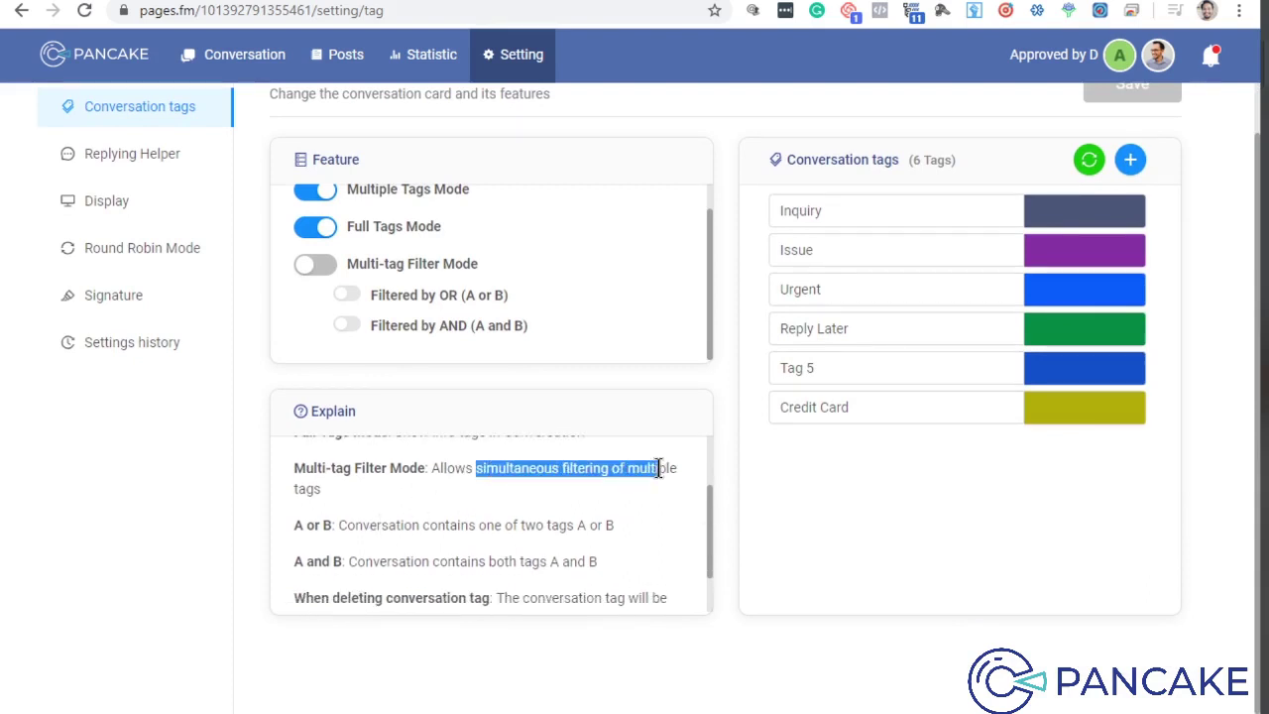
left_click(669, 492)
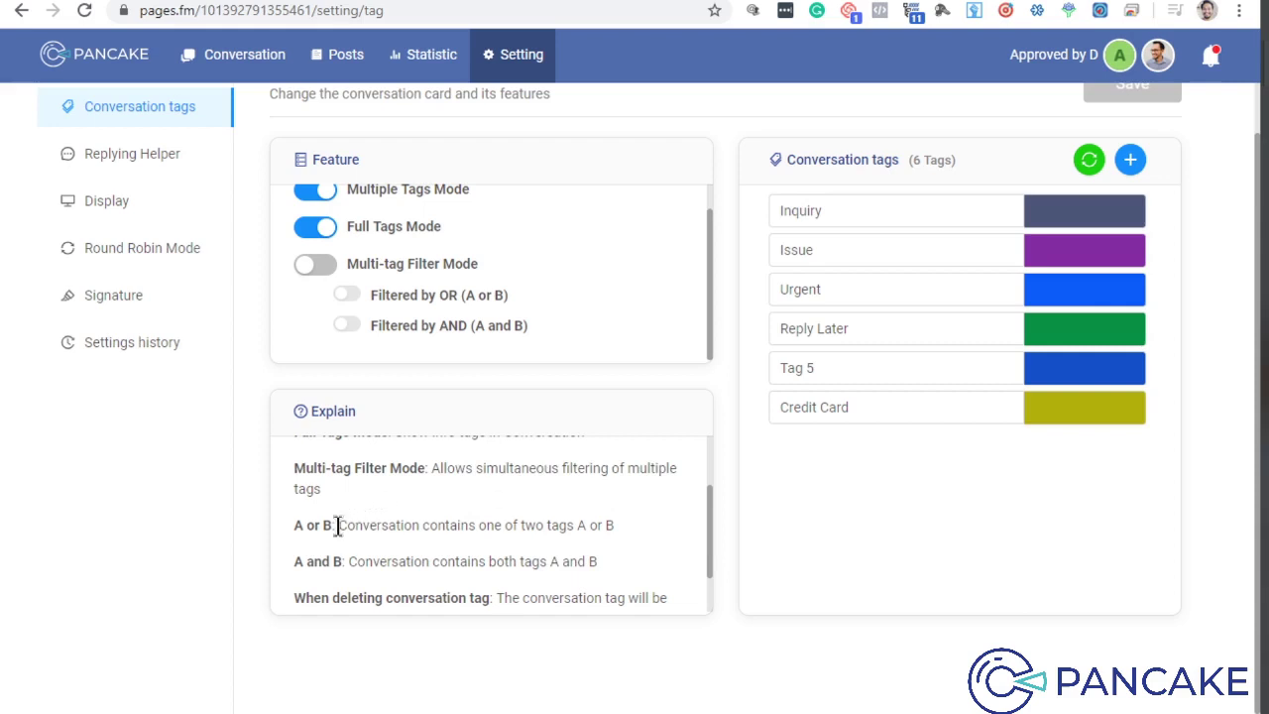
left_click_drag(345, 526, 583, 525)
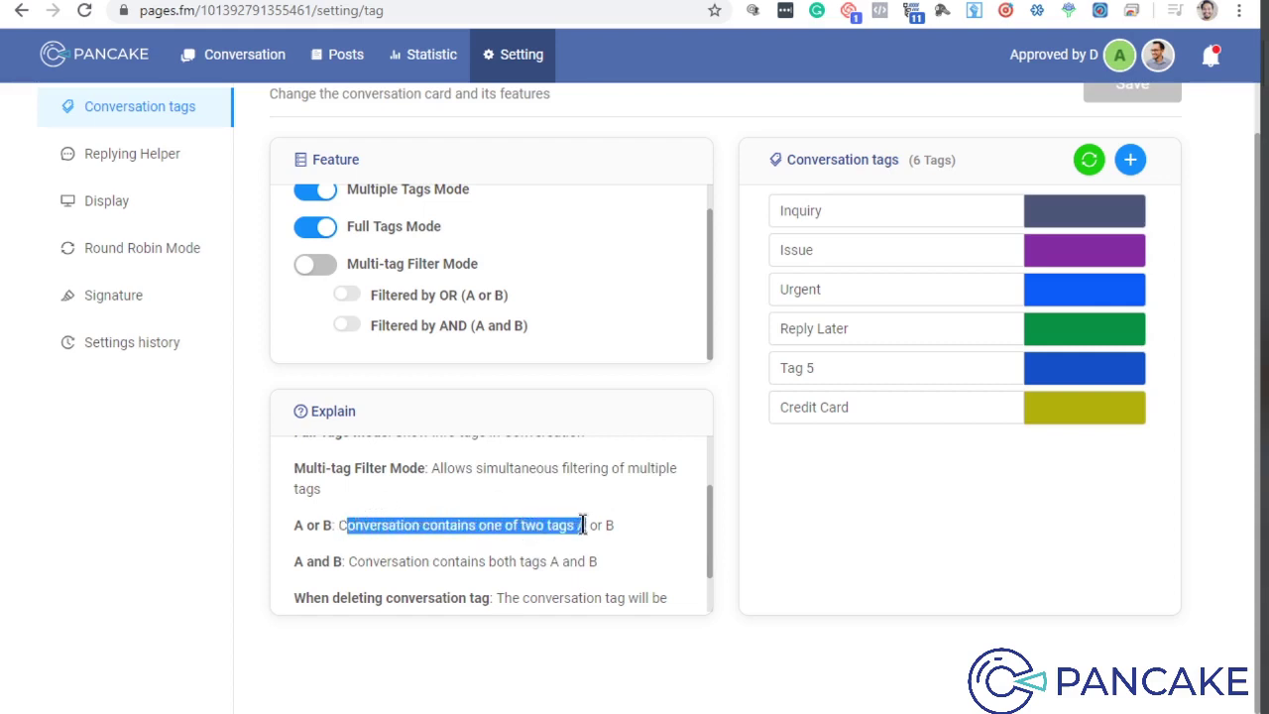
left_click_drag(347, 562, 644, 558)
left_click(639, 543)
scroll(639, 543, "down", 2)
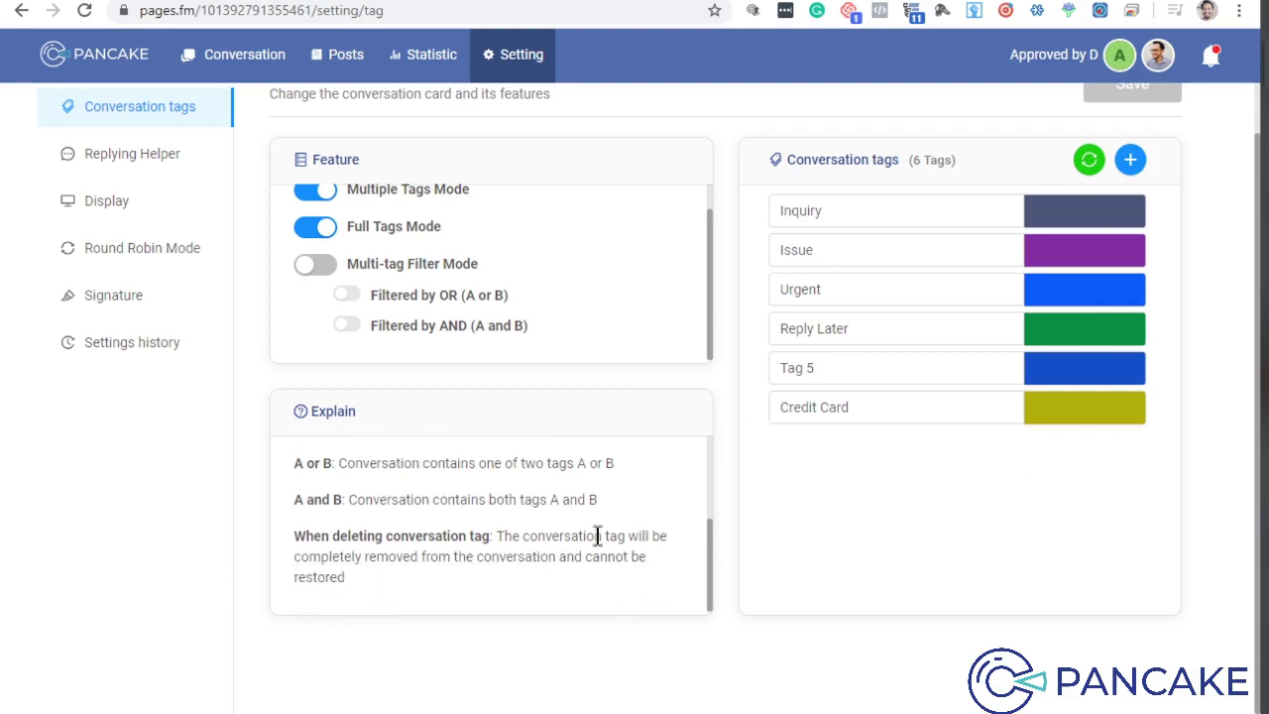
- Open the conversation tag synchronization, check which pages can be chosen to sync, and close it
left_click(865, 408)
scroll(772, 435, "up", 1)
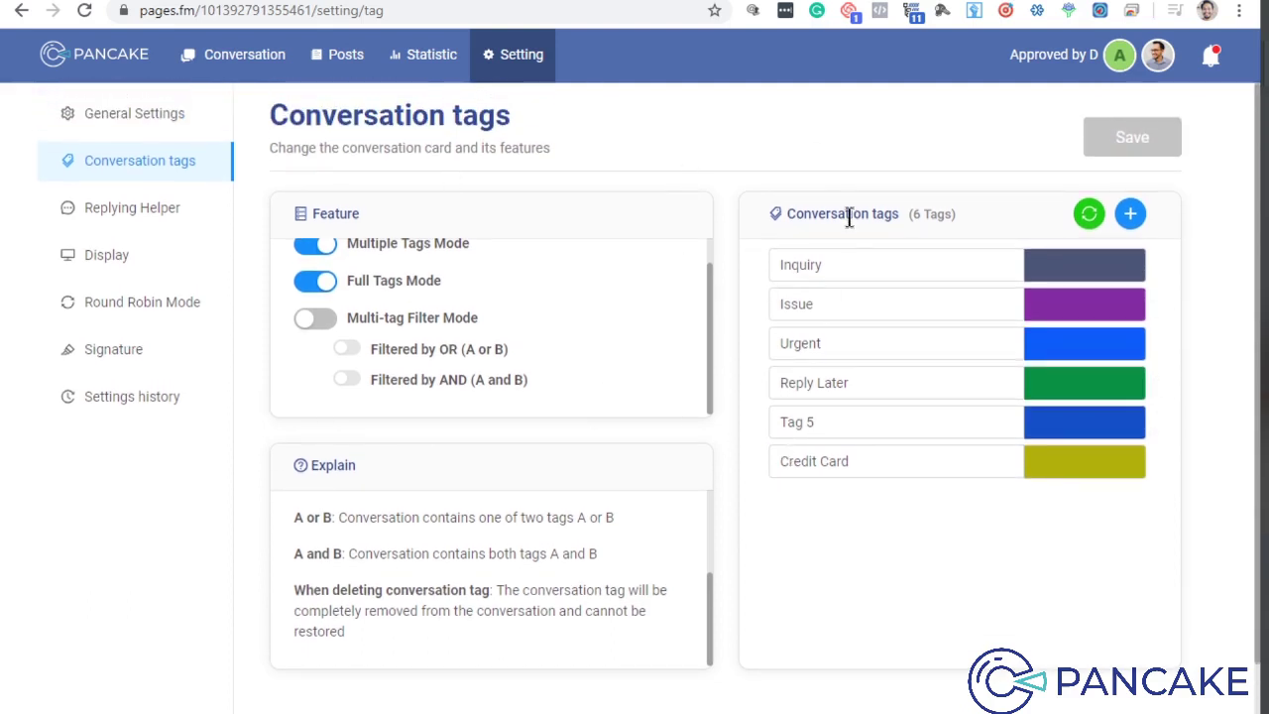
left_click(1088, 215)
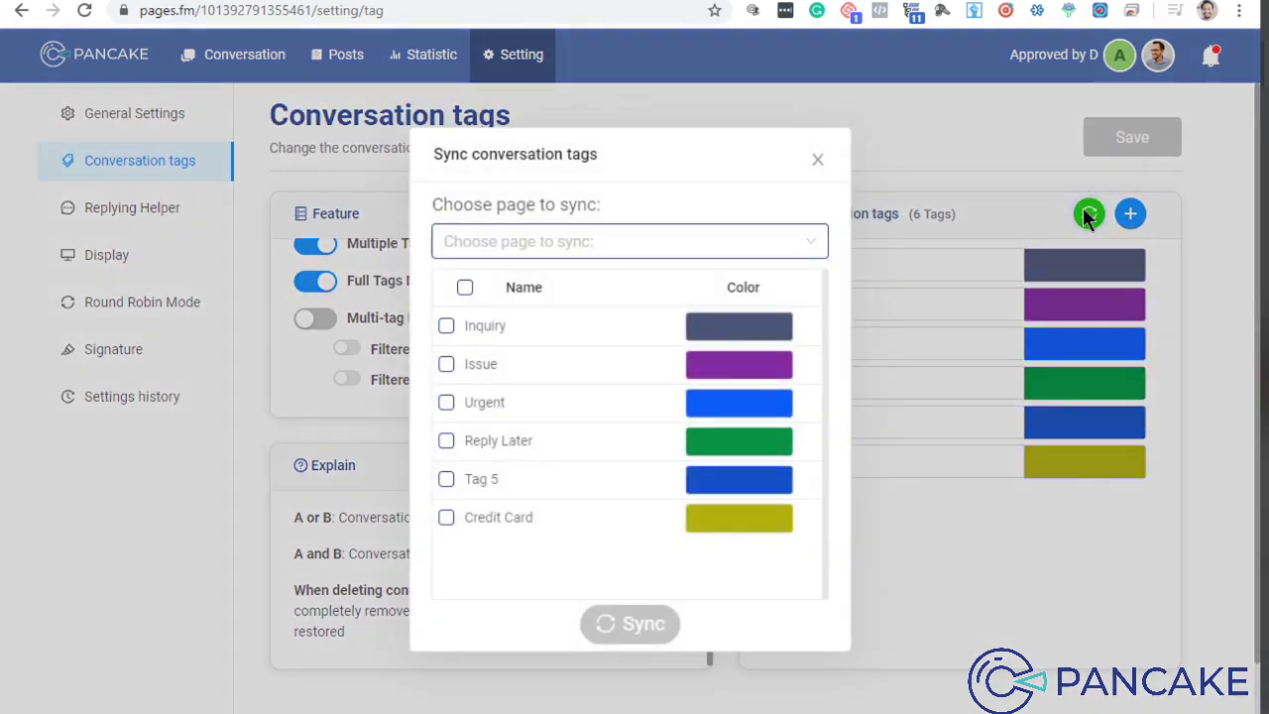
left_click(503, 247)
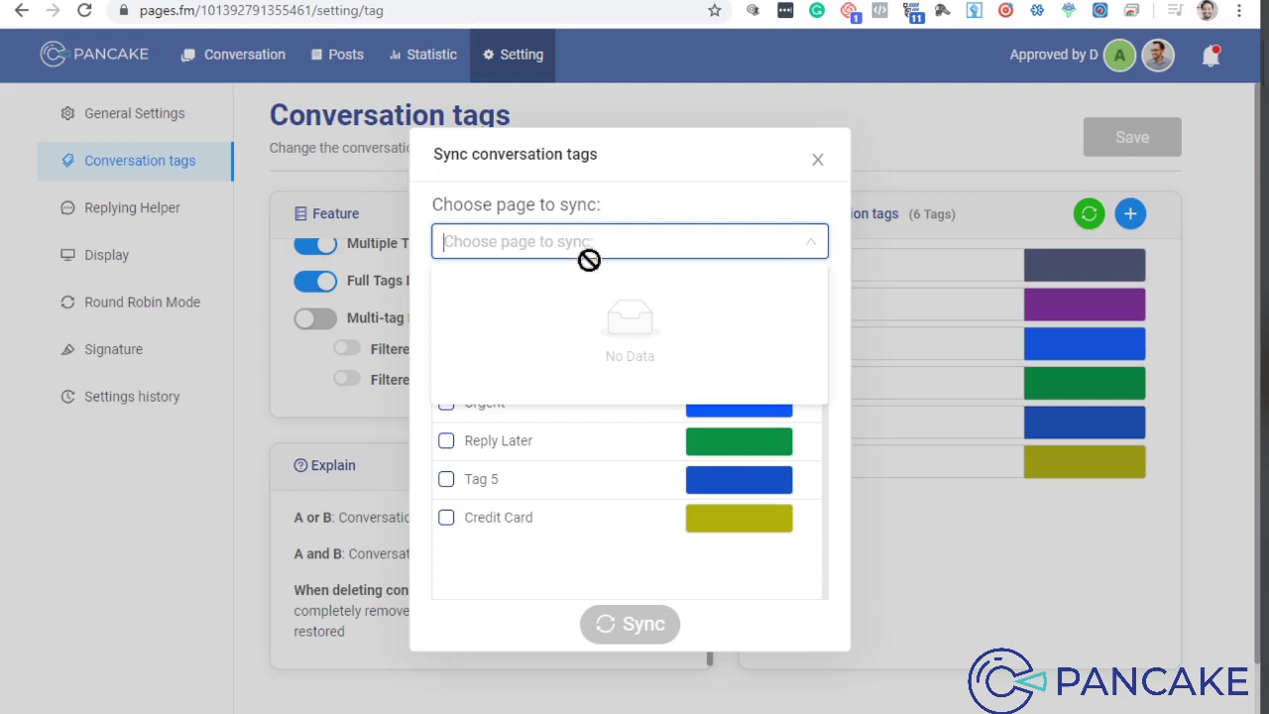
left_click(818, 160)
left_click(823, 278)
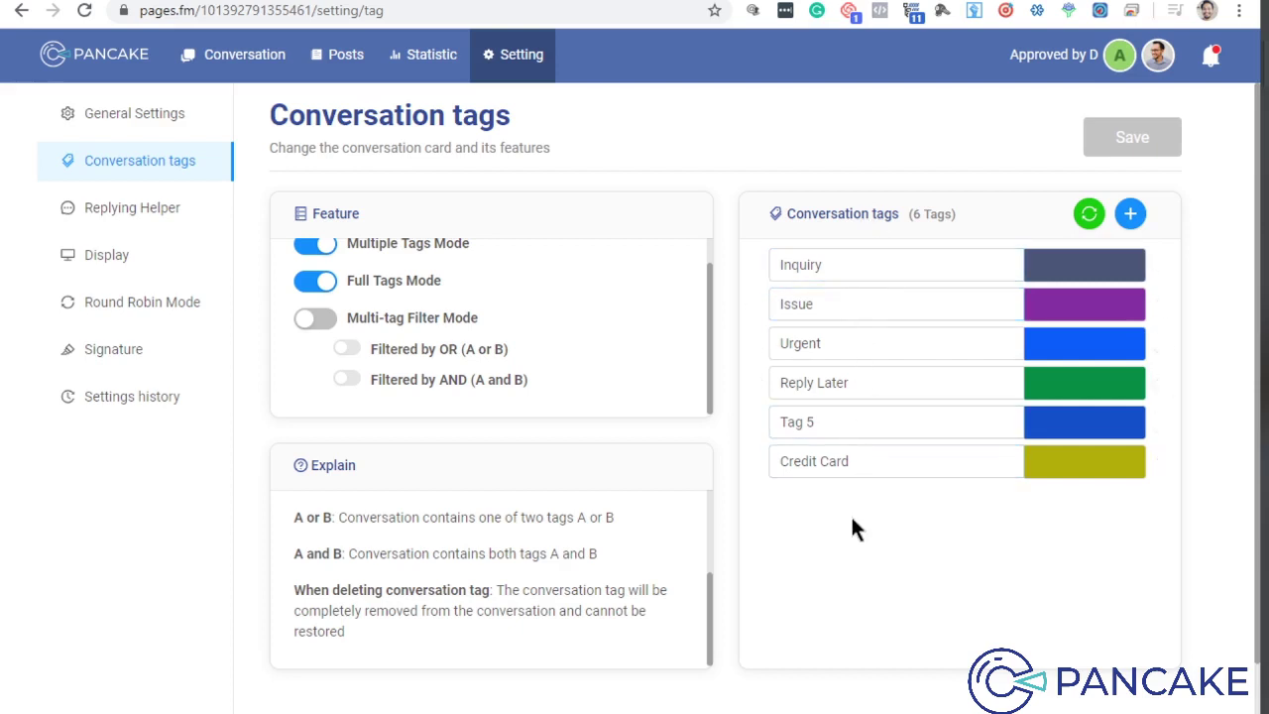
- Reopen the Sync conversation tags dialog, examine its page choices again, and close it without syncing
left_click(1086, 213)
left_click(753, 242)
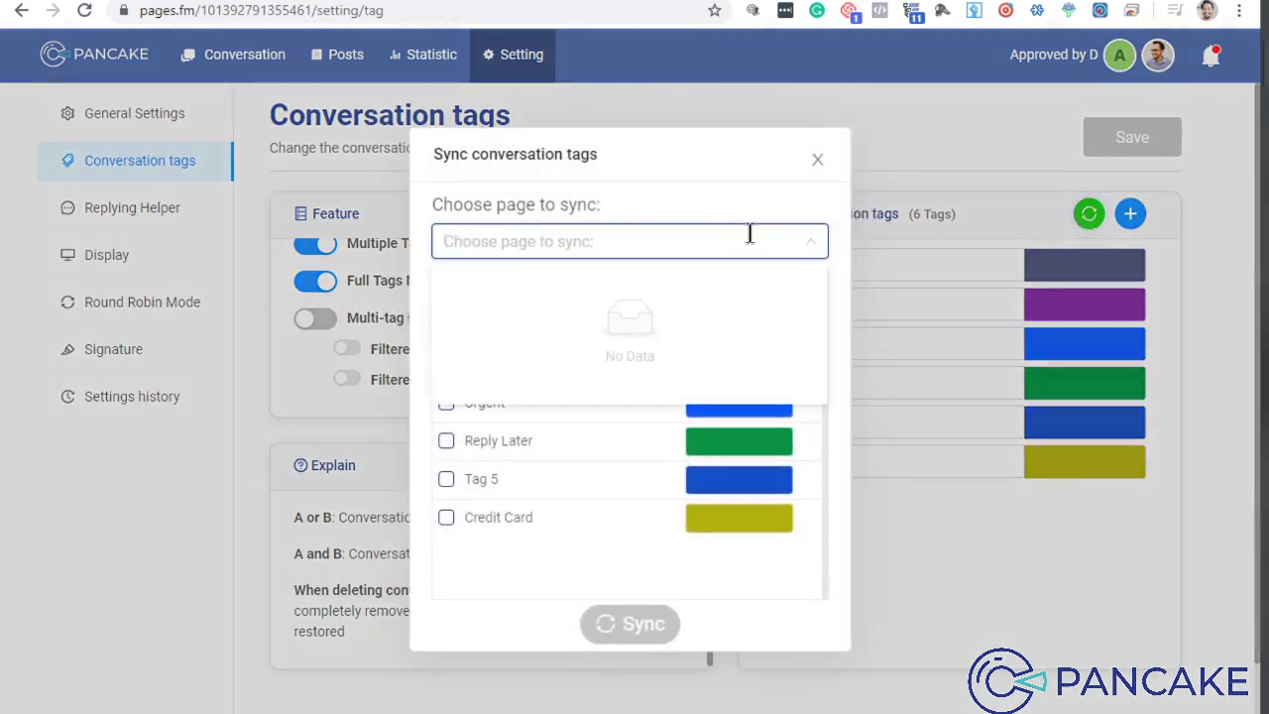
left_click(719, 217)
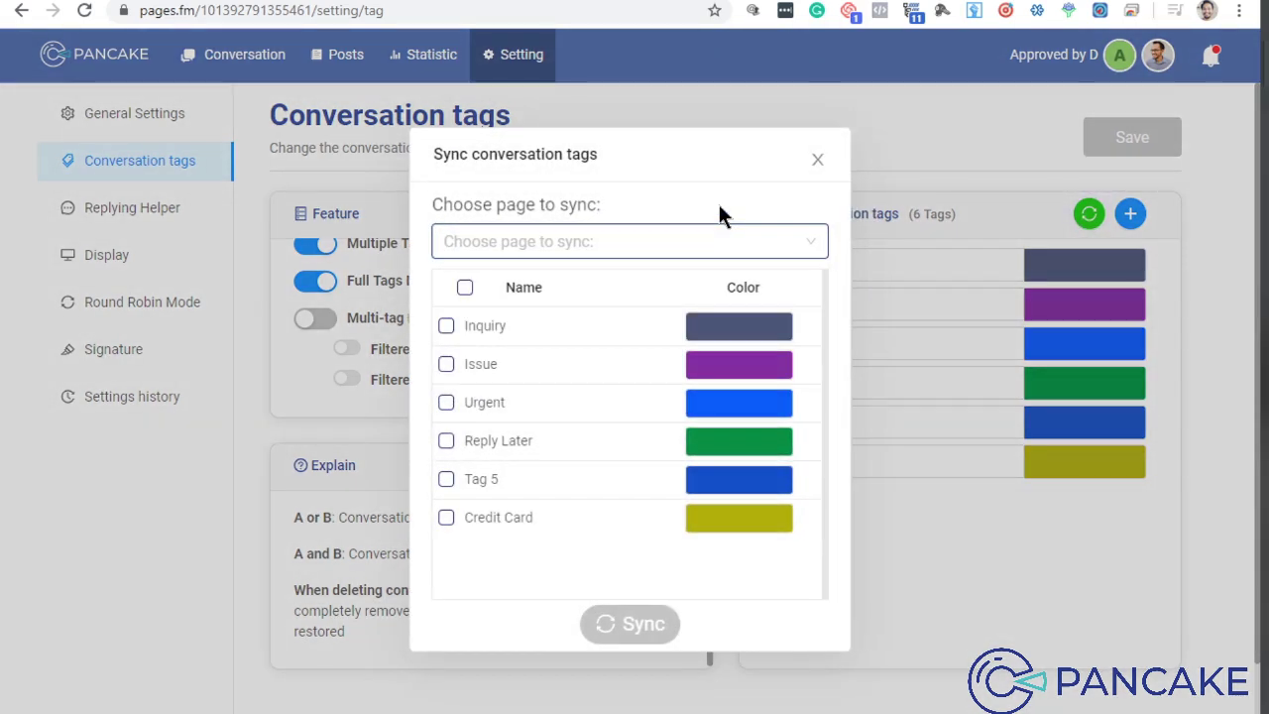
left_click(717, 238)
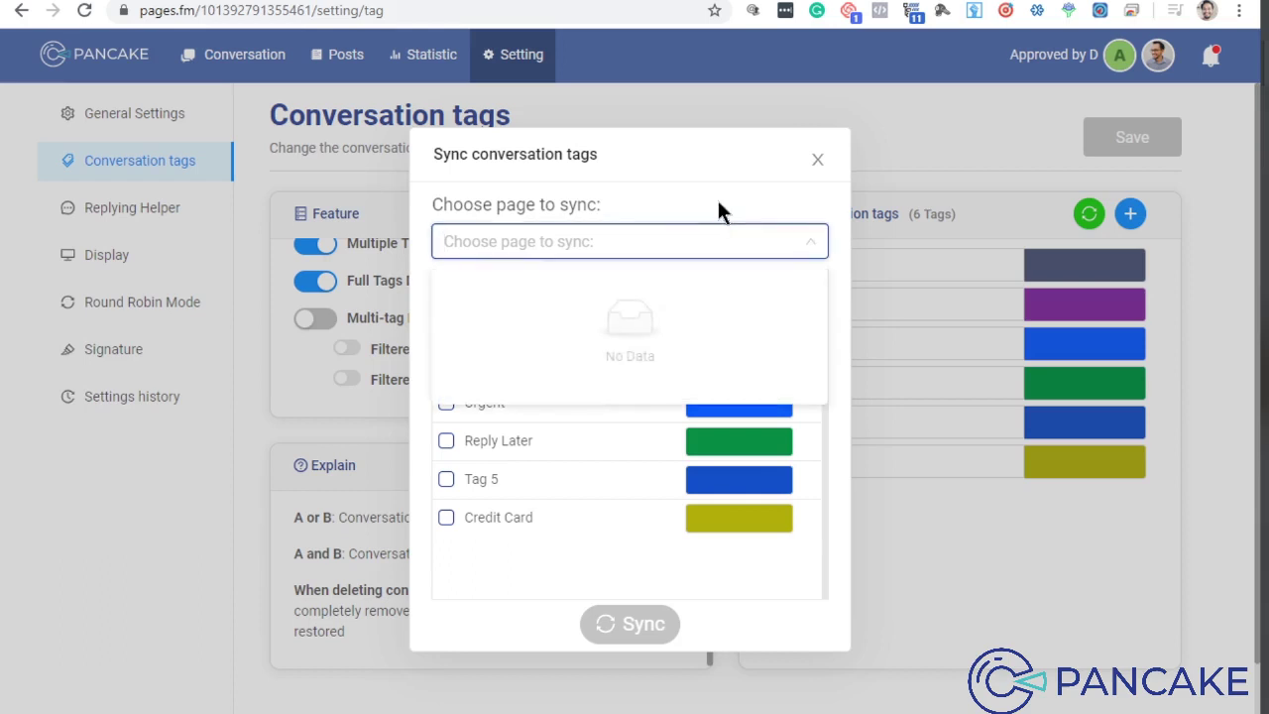
left_click(719, 206)
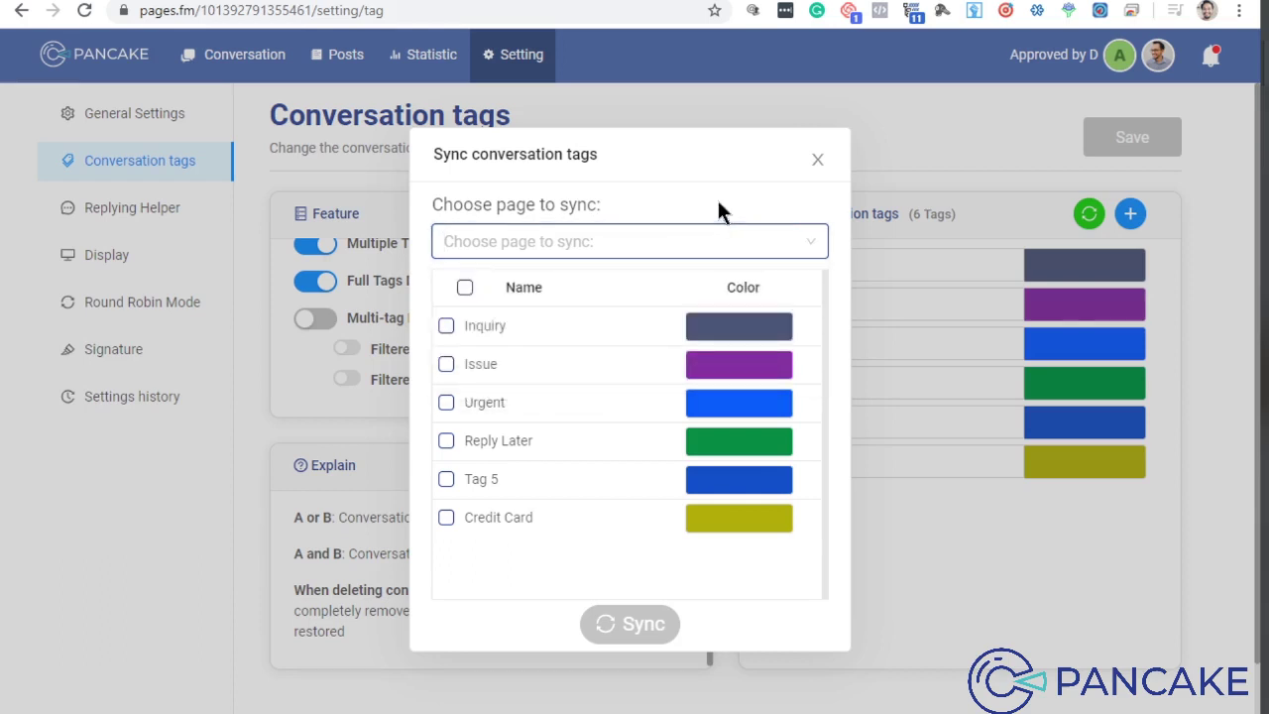
left_click(709, 238)
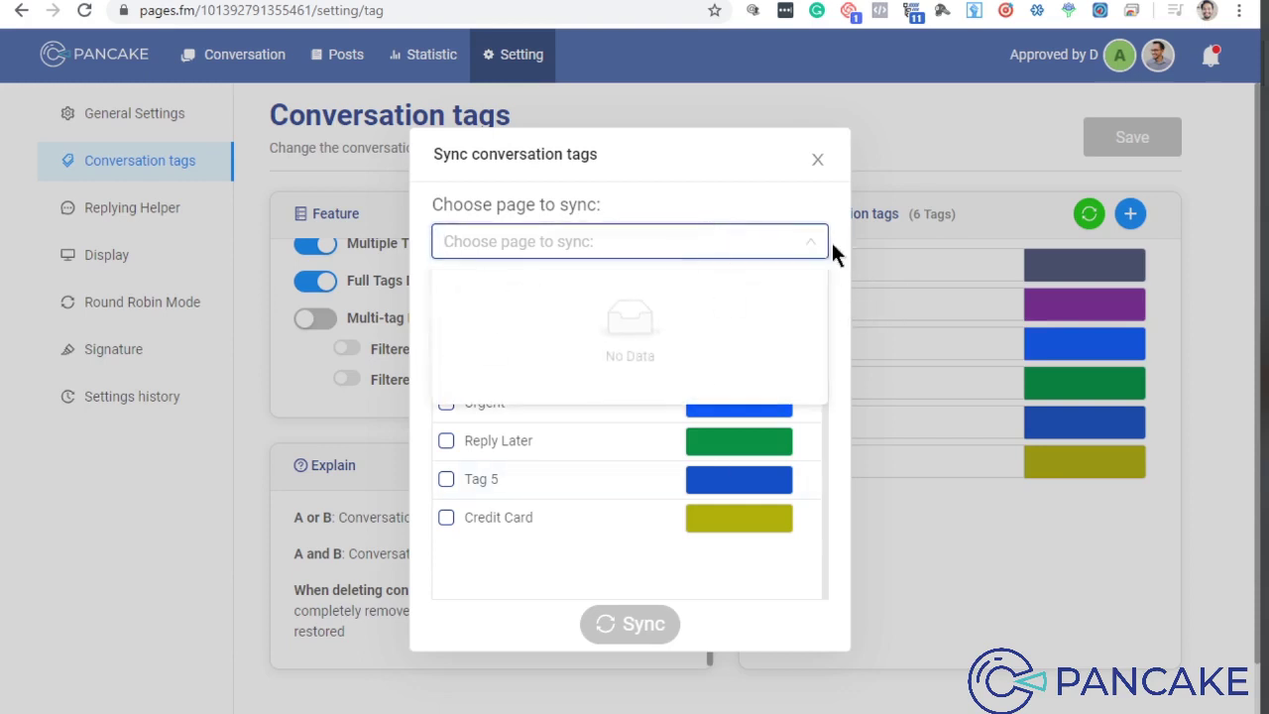
left_click(818, 161)
scroll(528, 522, "down", 1)
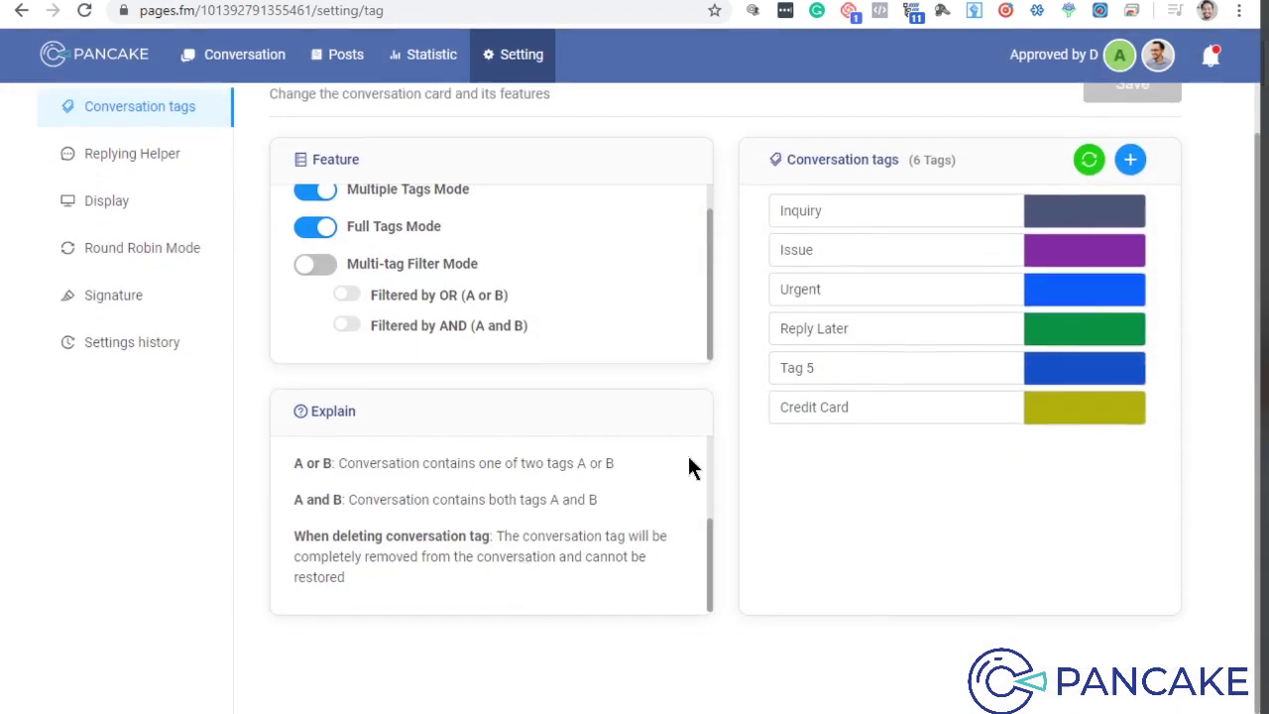
- Review the tag mode explanations and switch to the Replying Helper settings
scroll(686, 457, "up", 3)
scroll(731, 258, "up", 1)
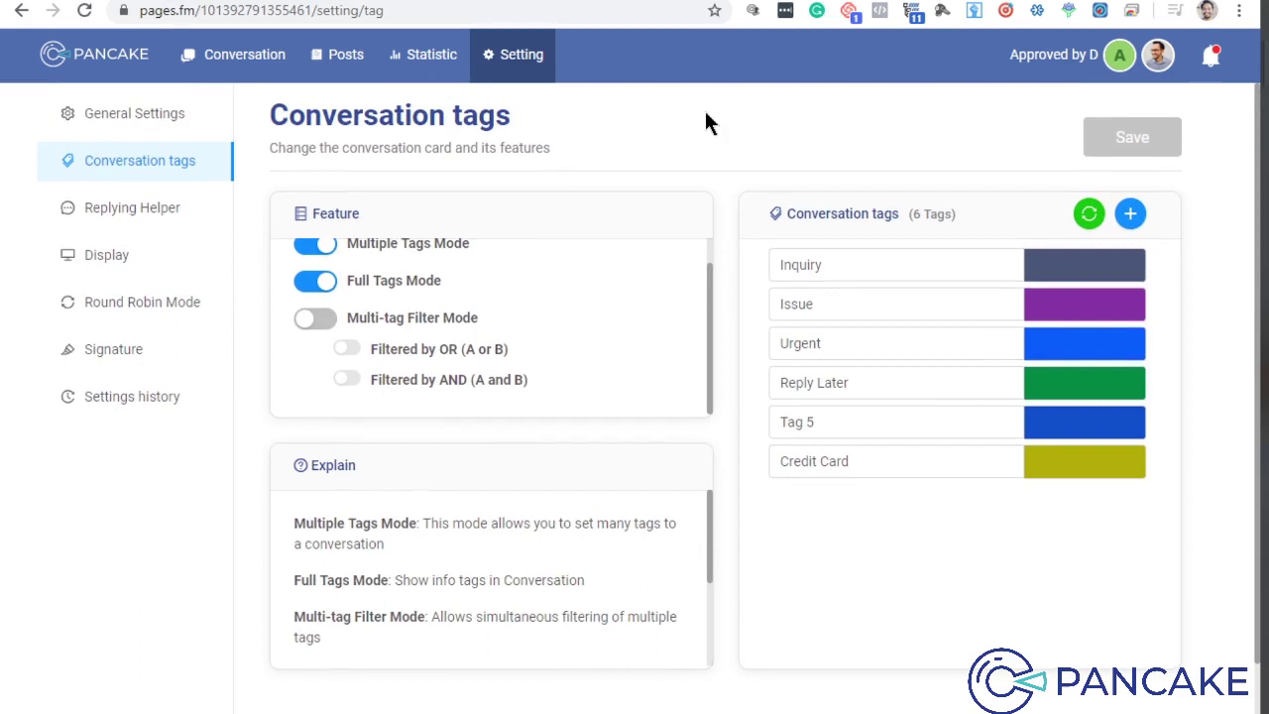
left_click(140, 229)
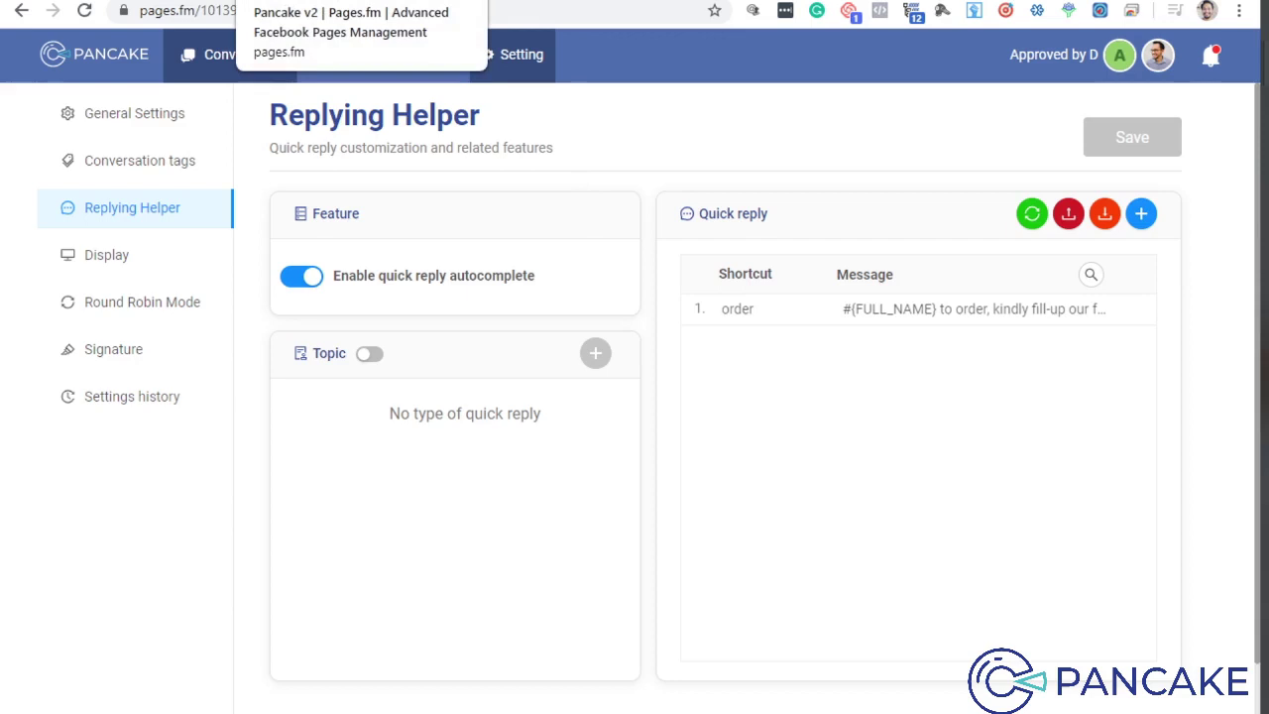
- Open the Reply Later conversation, insert the saved order form quick reply template and send it
left_click(235, 63)
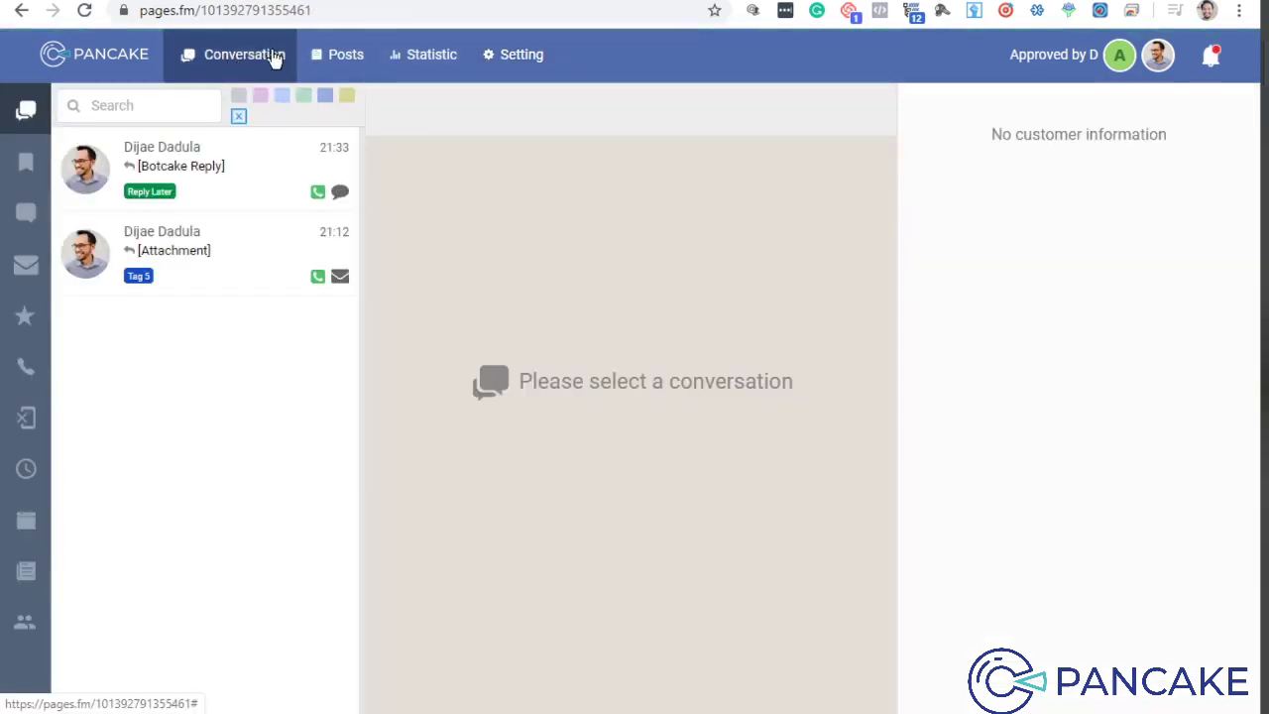
left_click(200, 175)
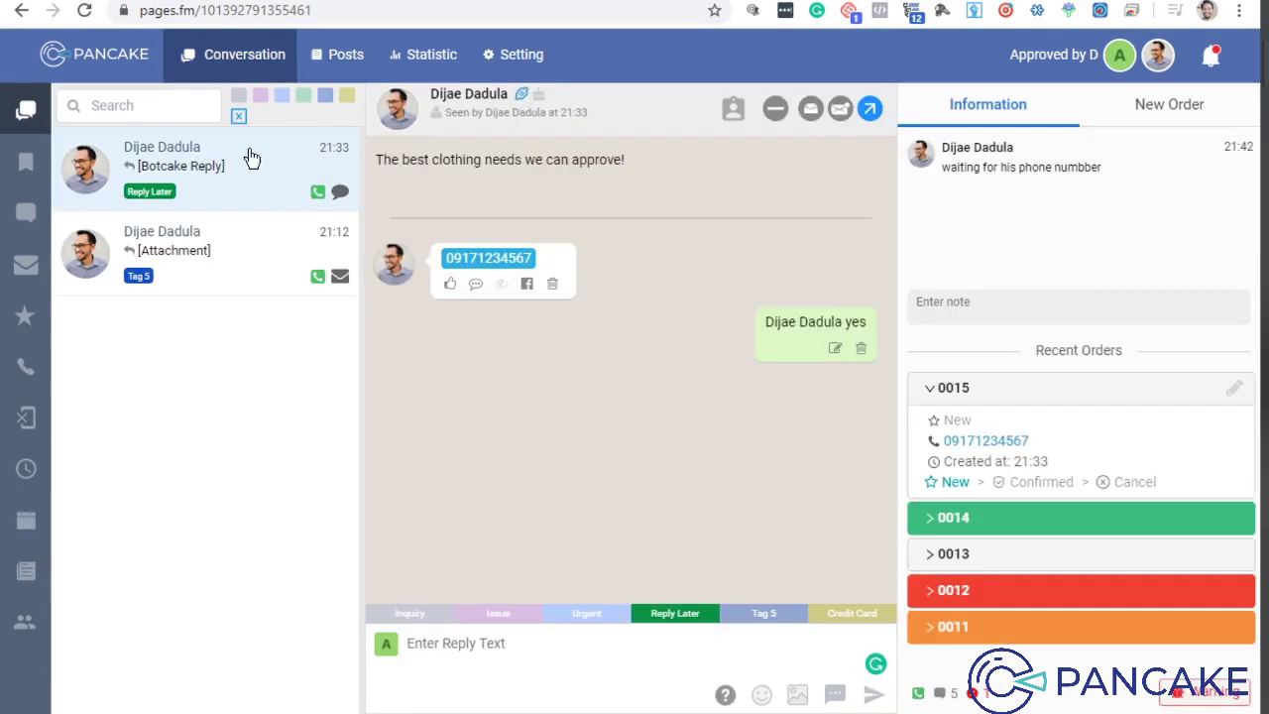
left_click(835, 696)
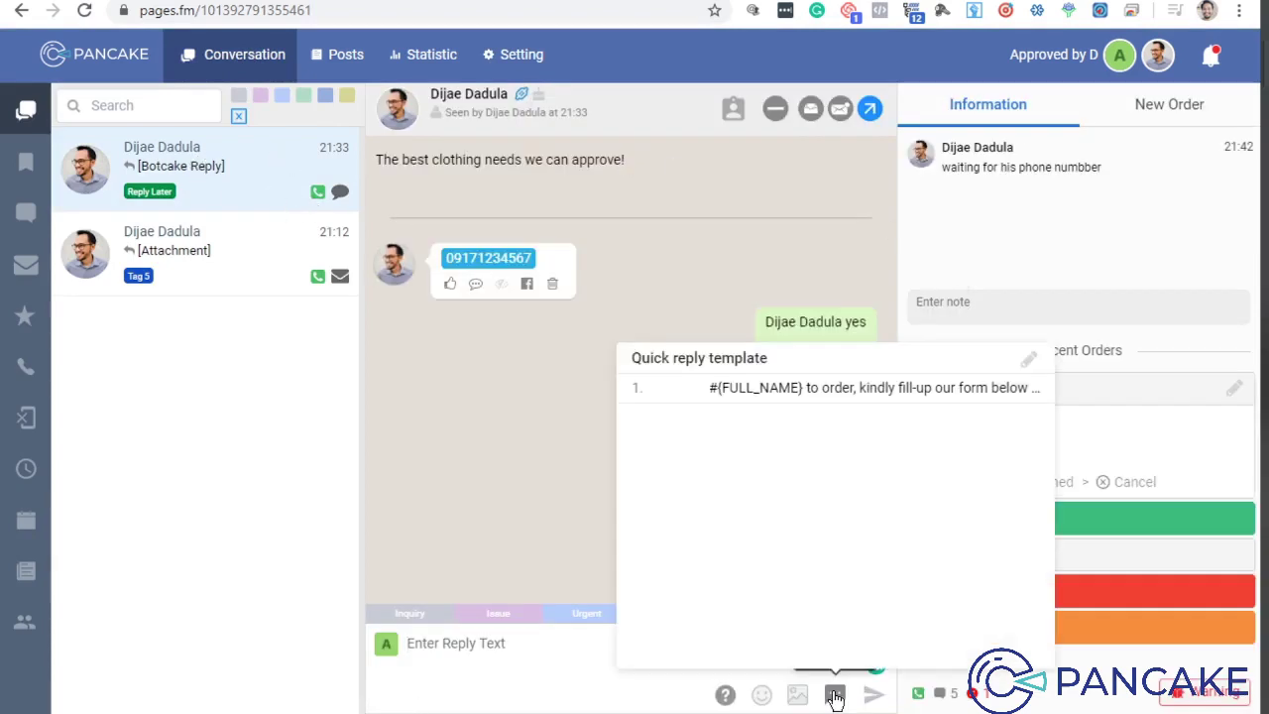
left_click(821, 388)
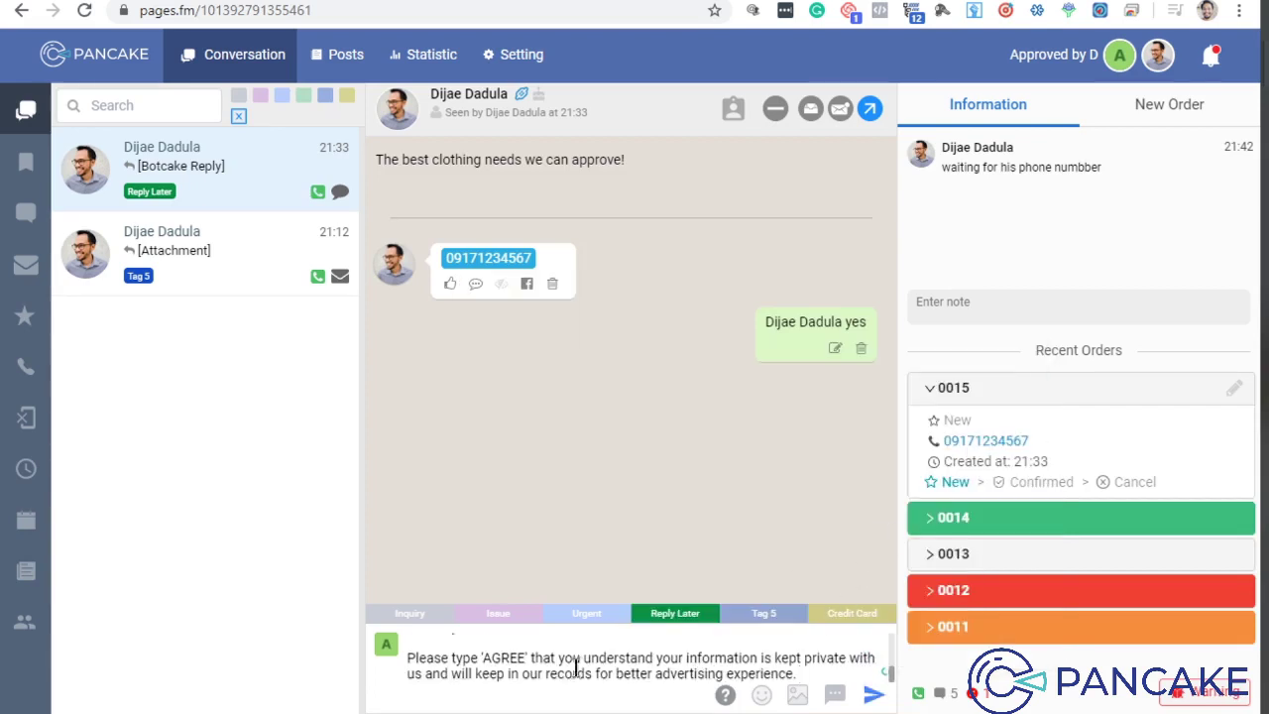
left_click(464, 660)
scroll(464, 664, "up", 3)
scroll(473, 660, "down", 3)
left_click(871, 699)
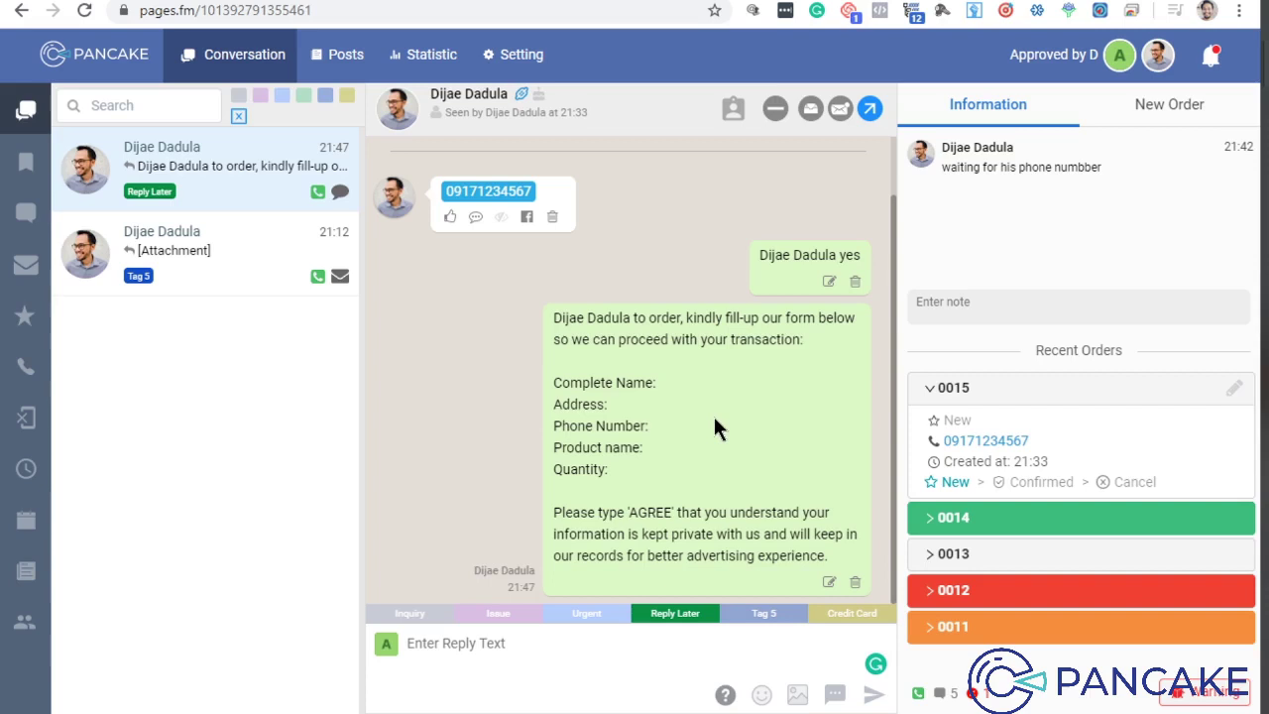
- Return to the Replying Helper settings, view the full message of the order quick reply, and open the form for a new quick reply
left_click(238, 115)
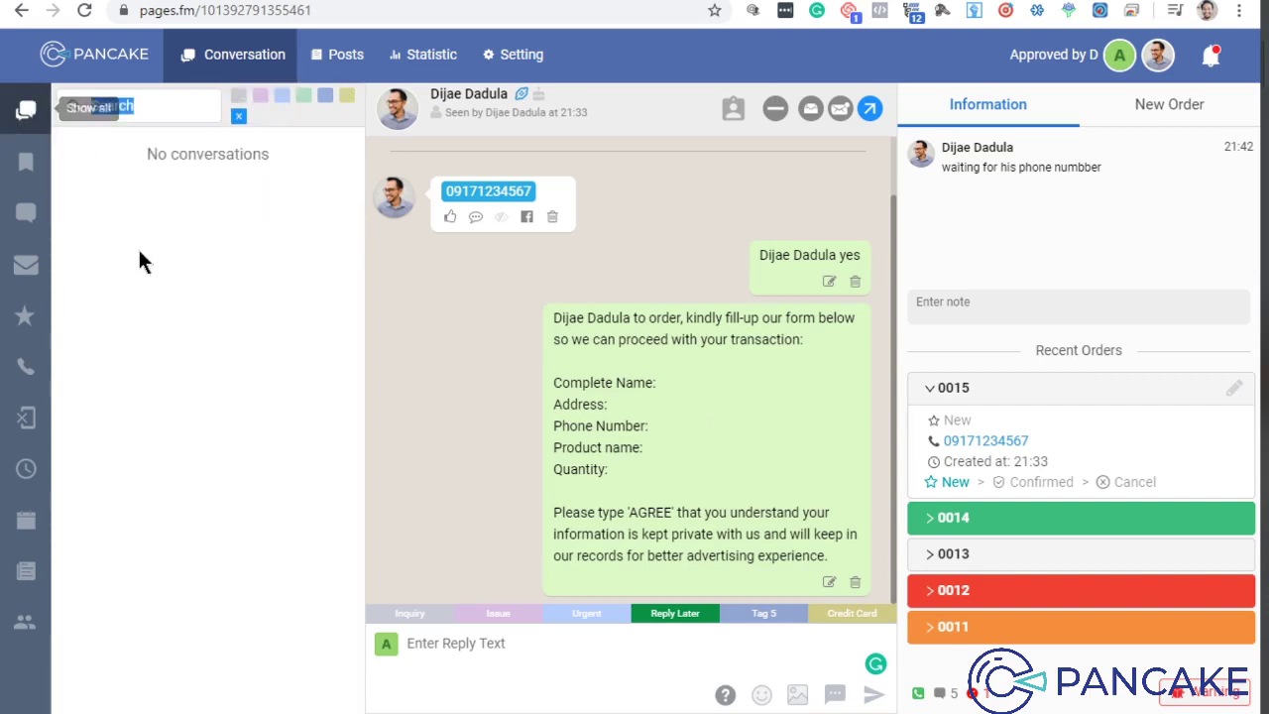
left_click(198, 56)
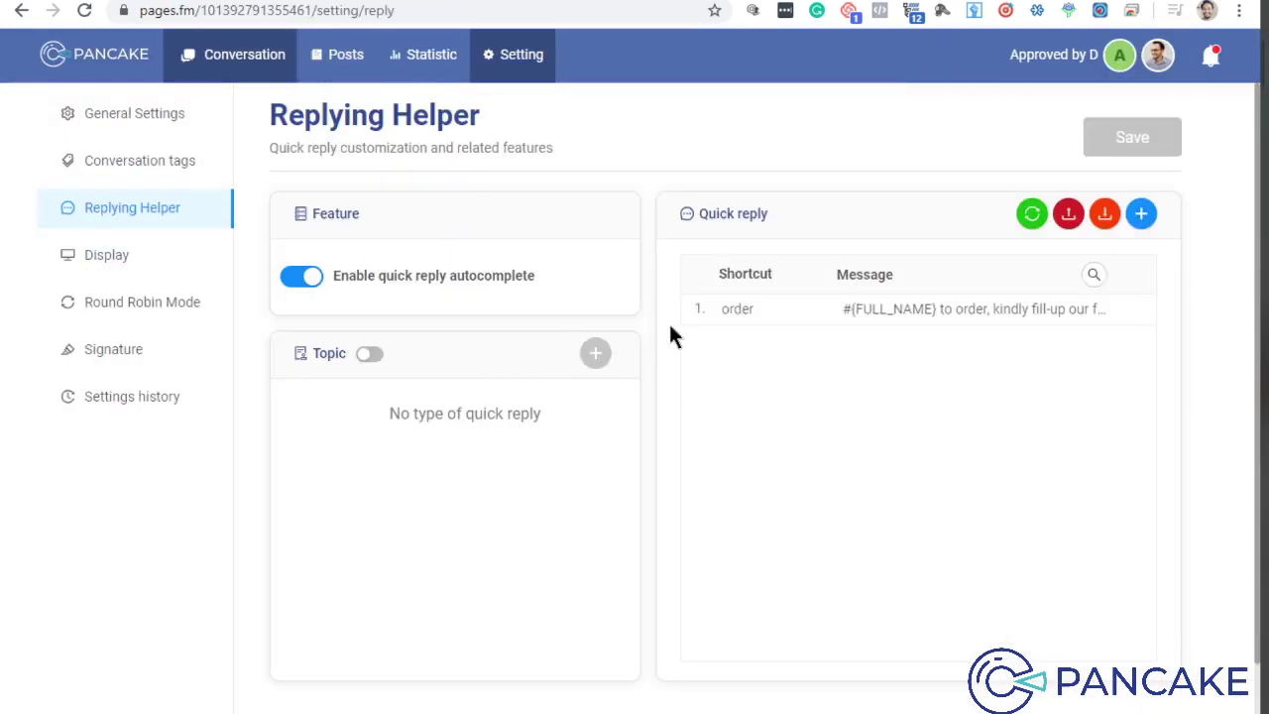
mouse_move(426, 277)
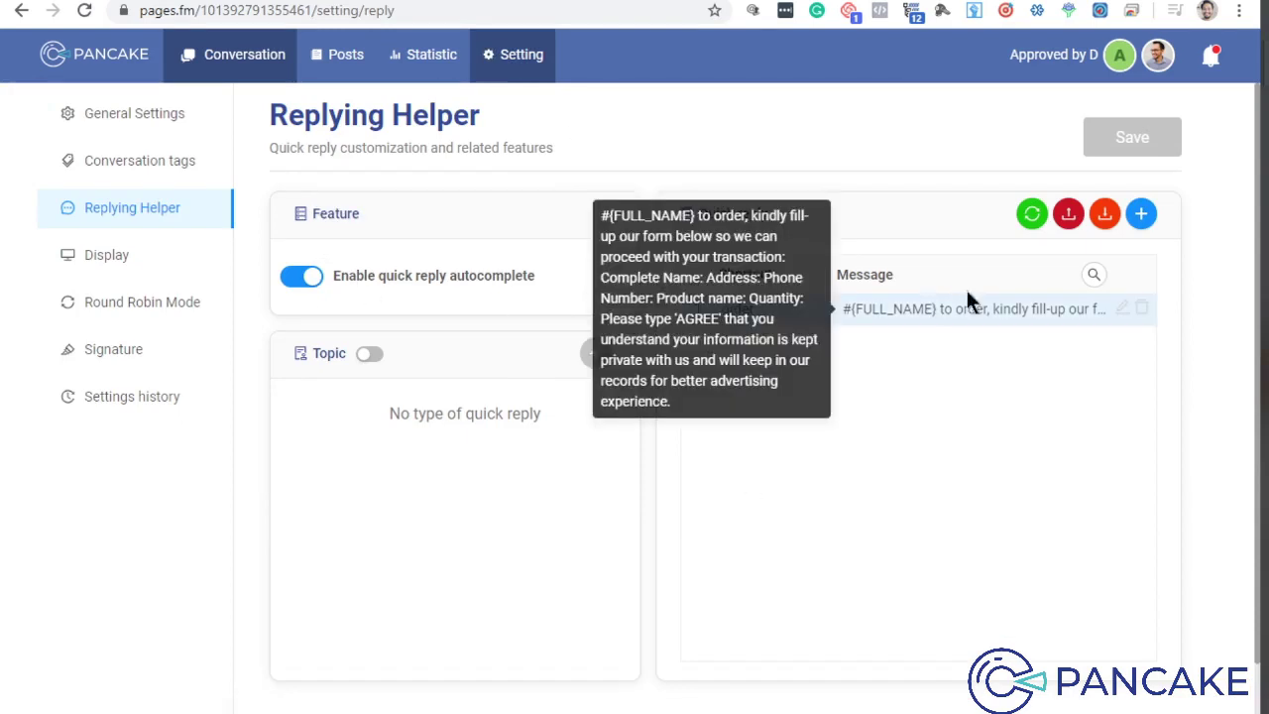
left_click(1143, 218)
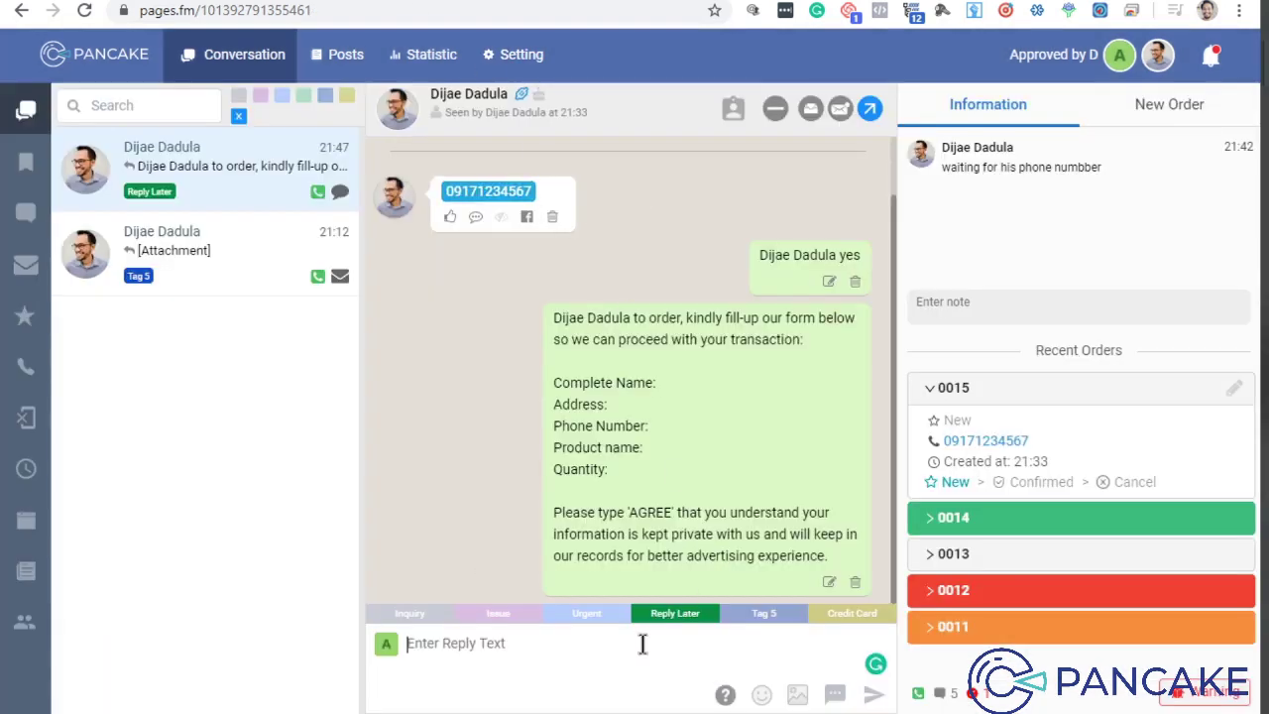
- Send the order form quick reply using the "/" autocomplete, then bring up the suggestions again and clear the reply
type("/")
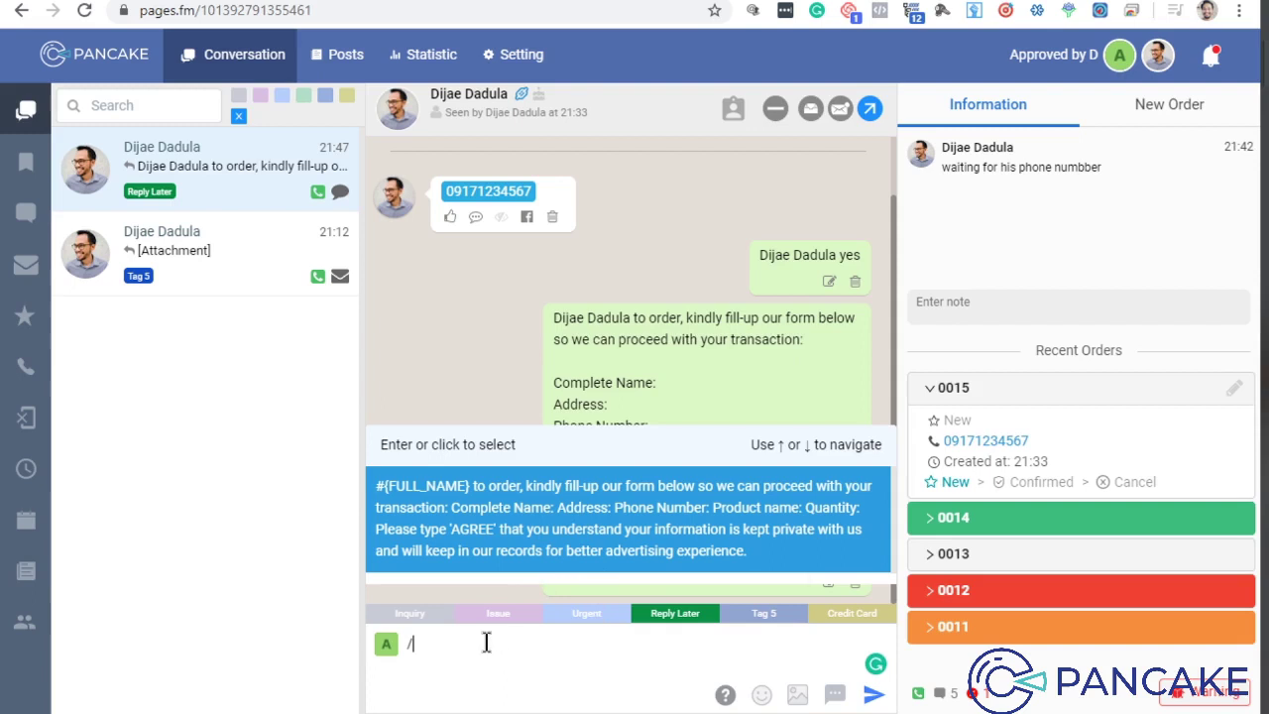
type("q")
key("Return")
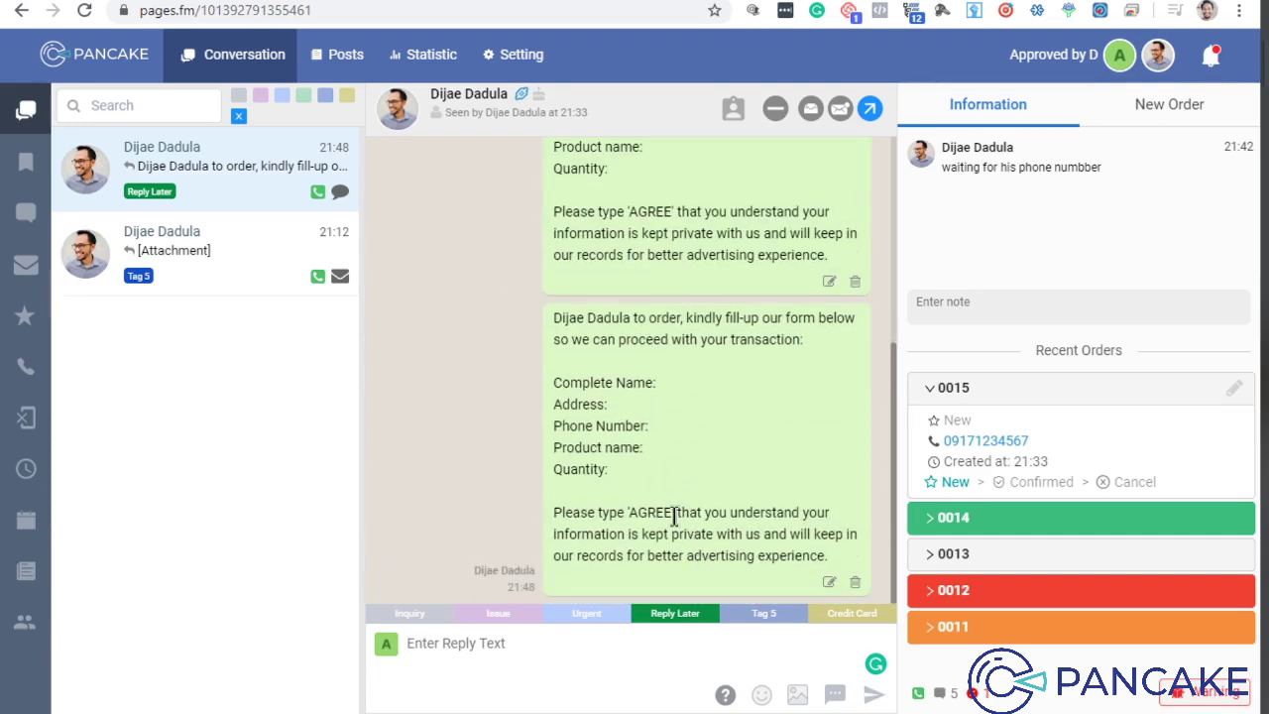
type("/")
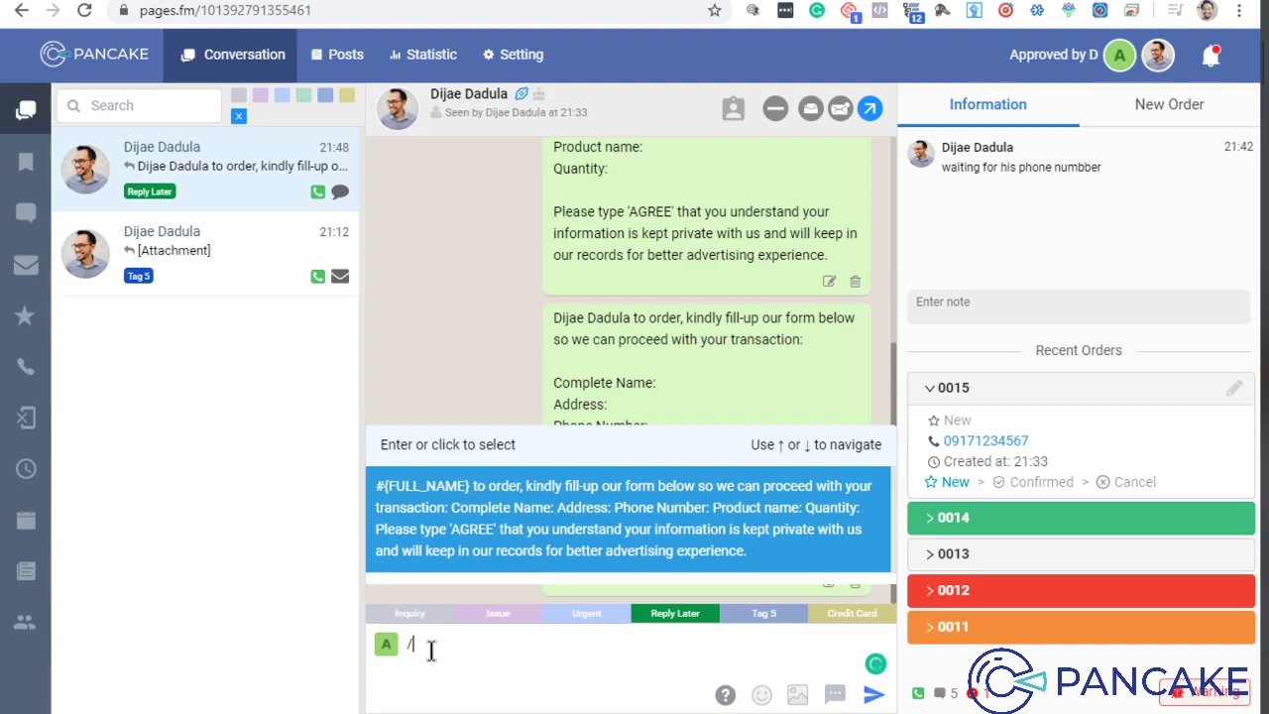
key("BackSpace")
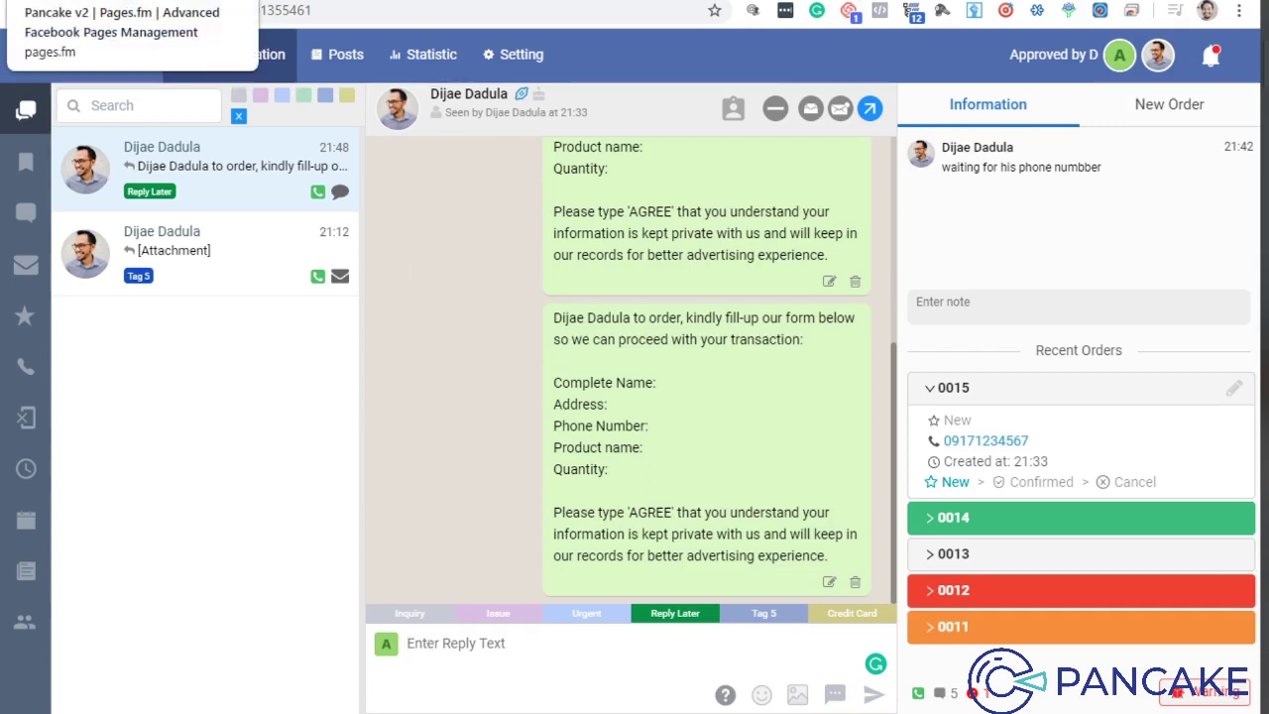
- Close the new quick reply form in the Replying Helper settings, then examine the quick reply synchronization options and close them
left_click(60, 2)
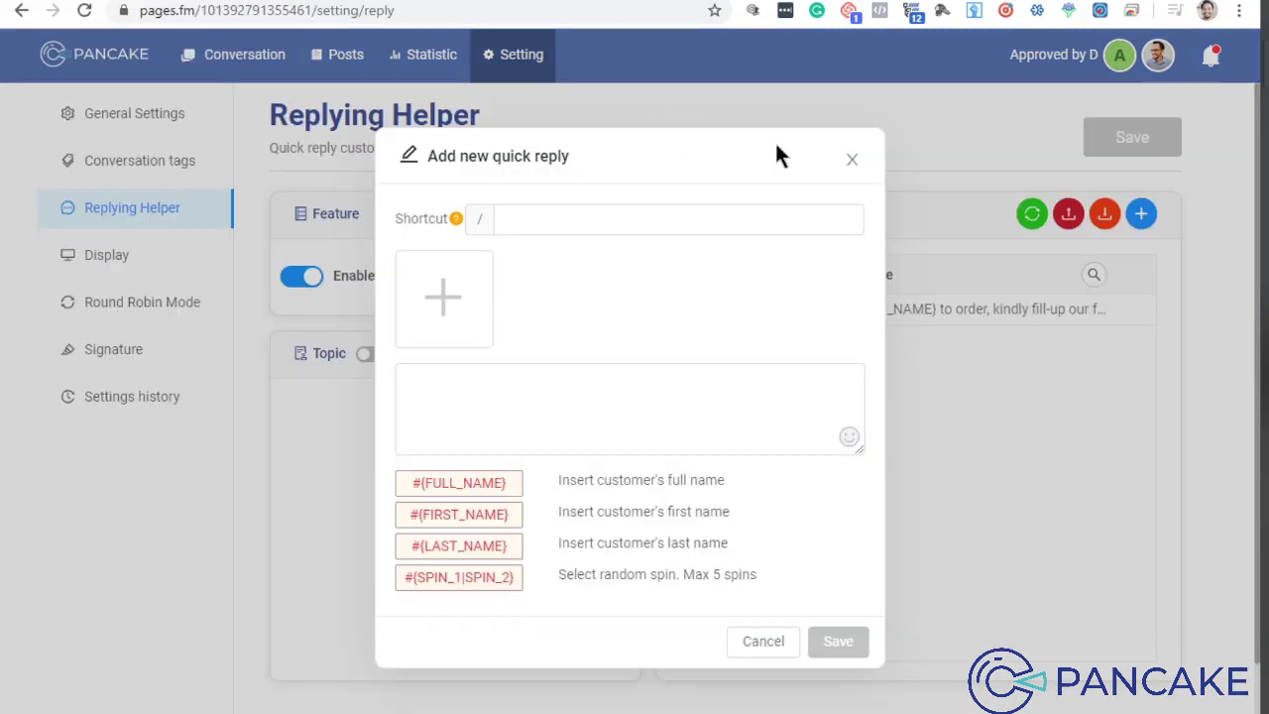
left_click(852, 160)
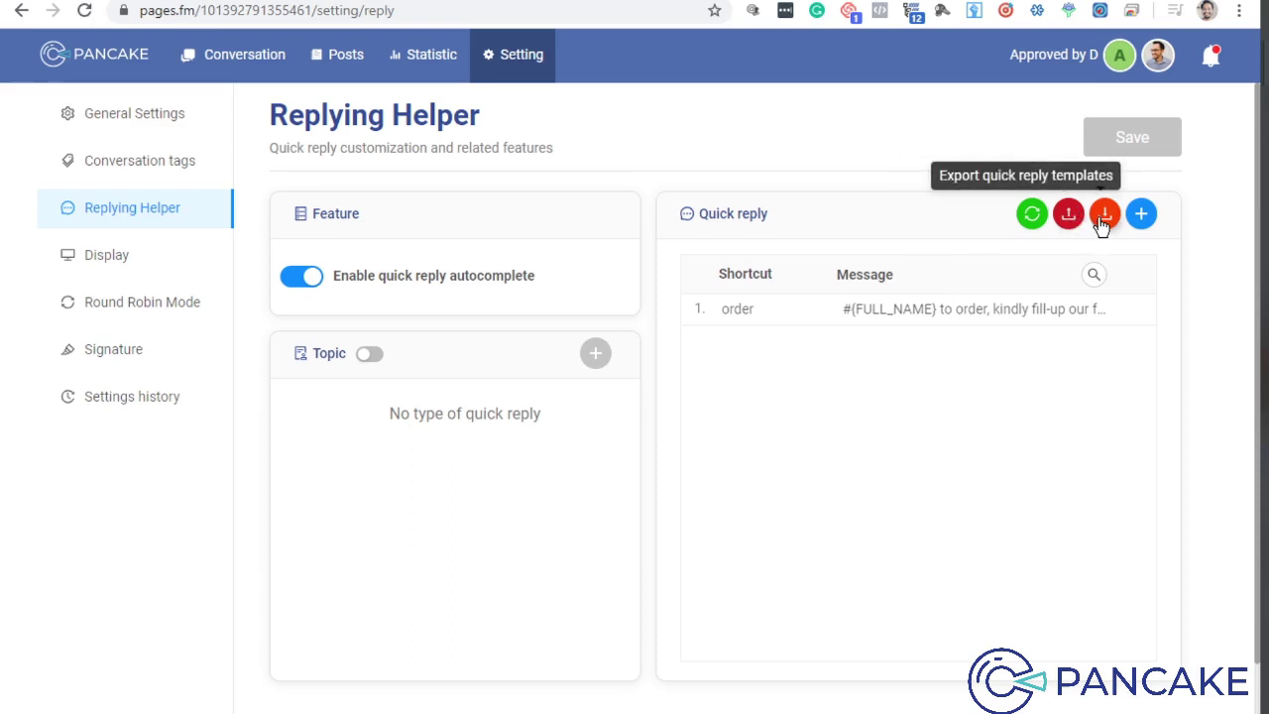
left_click(1031, 214)
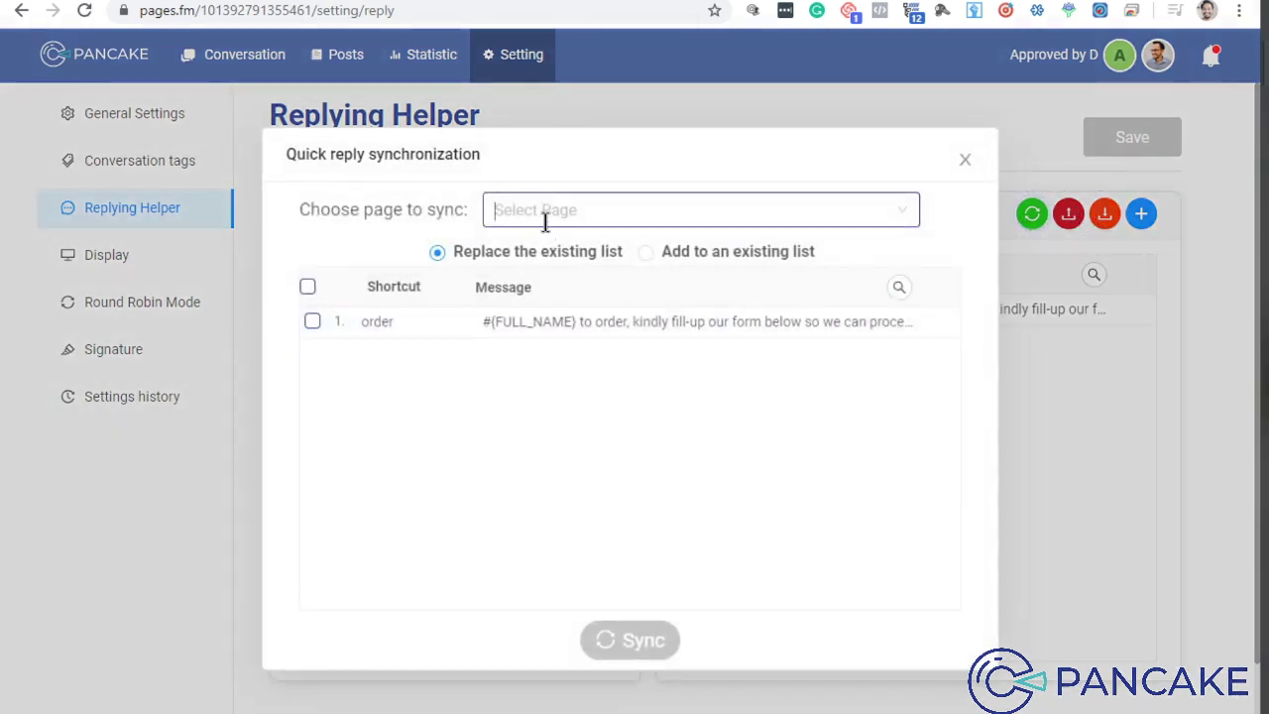
left_click(525, 153)
left_click(532, 203)
left_click(546, 169)
left_click(965, 160)
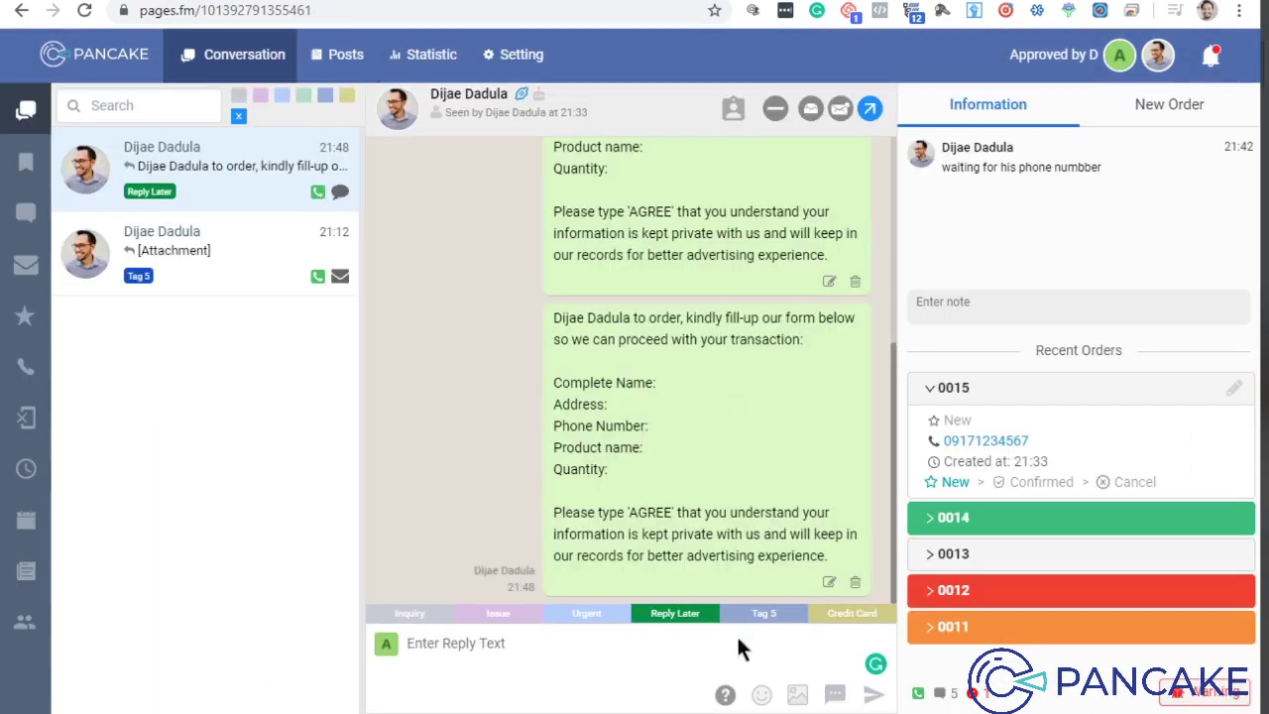
- Check the quick reply template list in the Reply Later conversation and close it
left_click(835, 694)
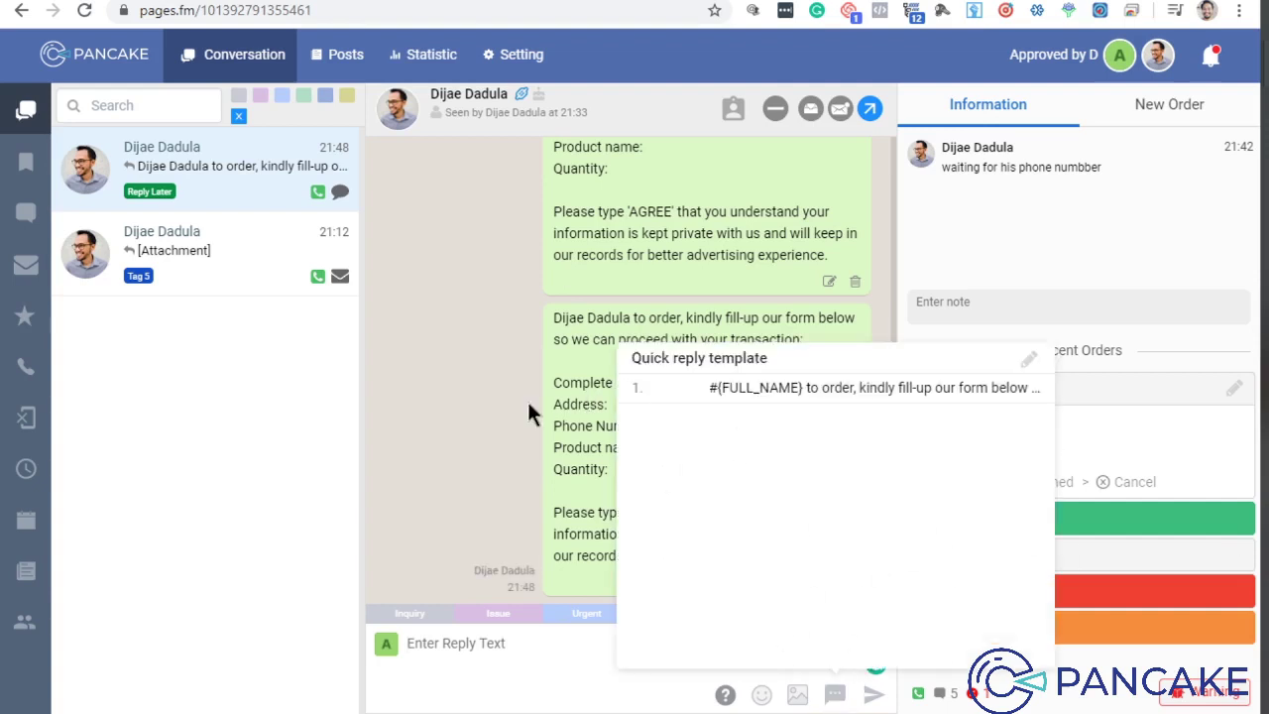
left_click(555, 422)
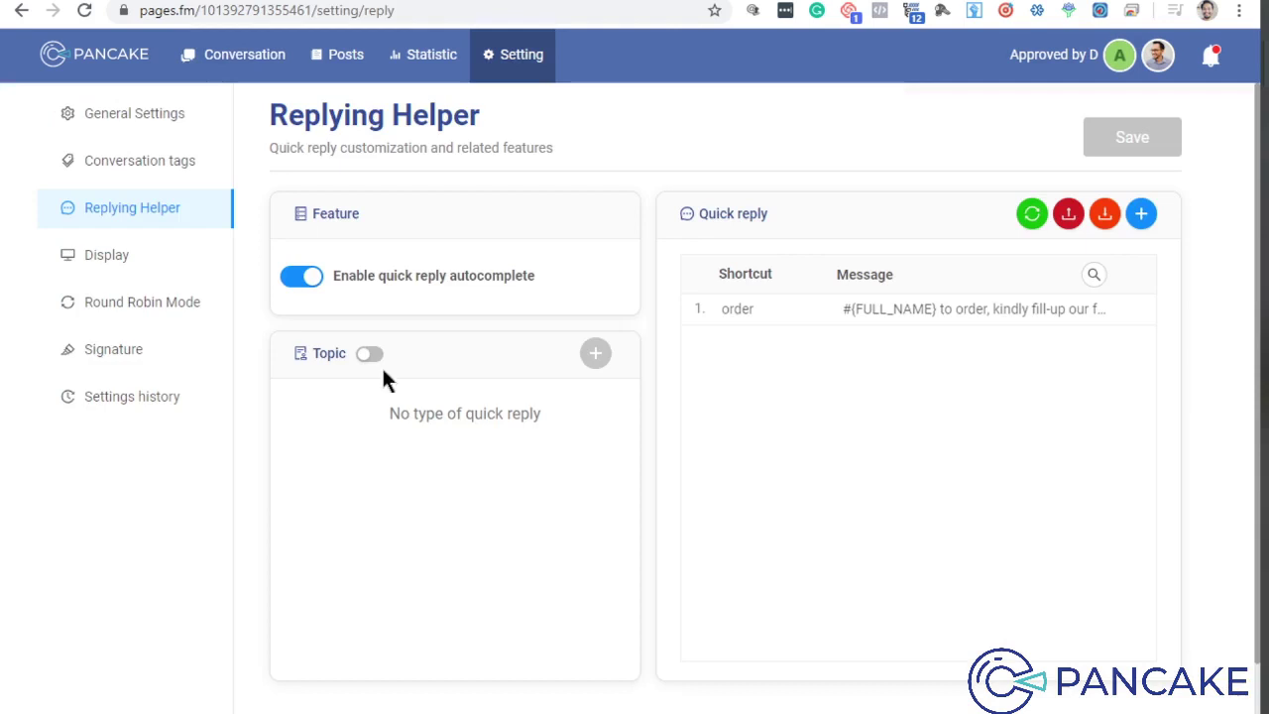
- Turn on quick reply topics in the Replying Helper settings, add one topic, and save the change
left_click(369, 354)
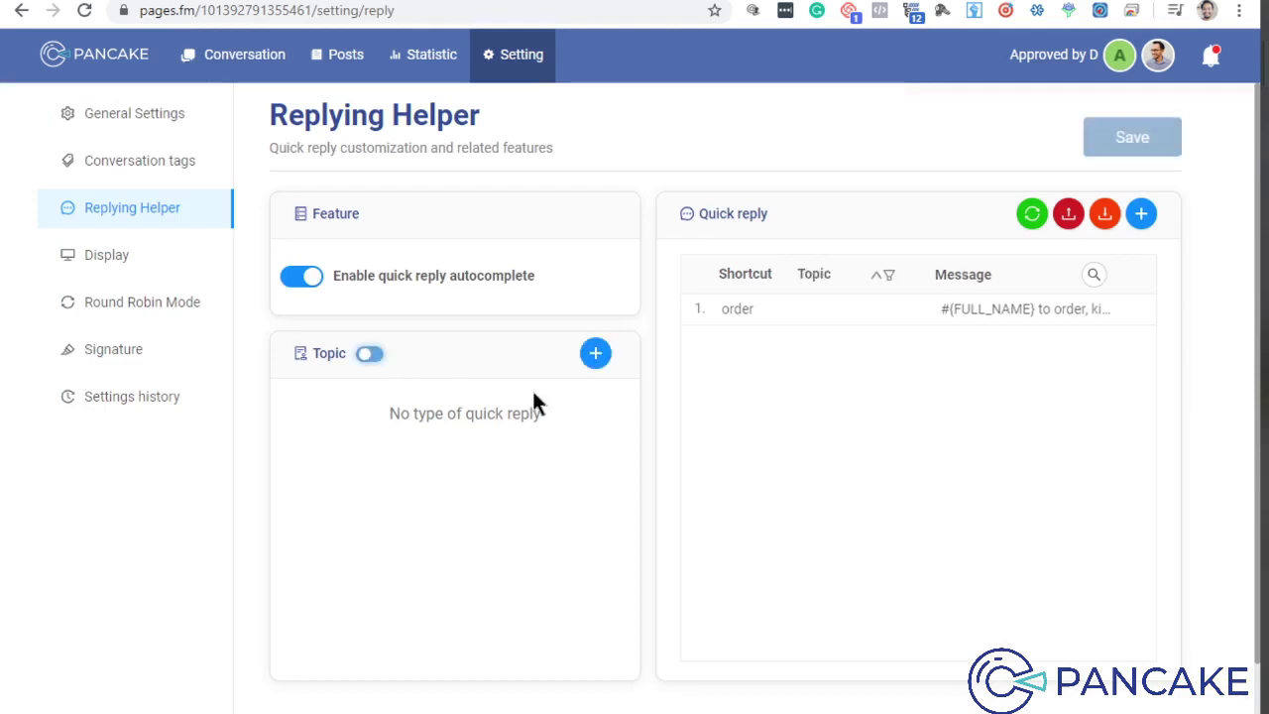
left_click(594, 353)
left_click(433, 401)
key("ctrl+a")
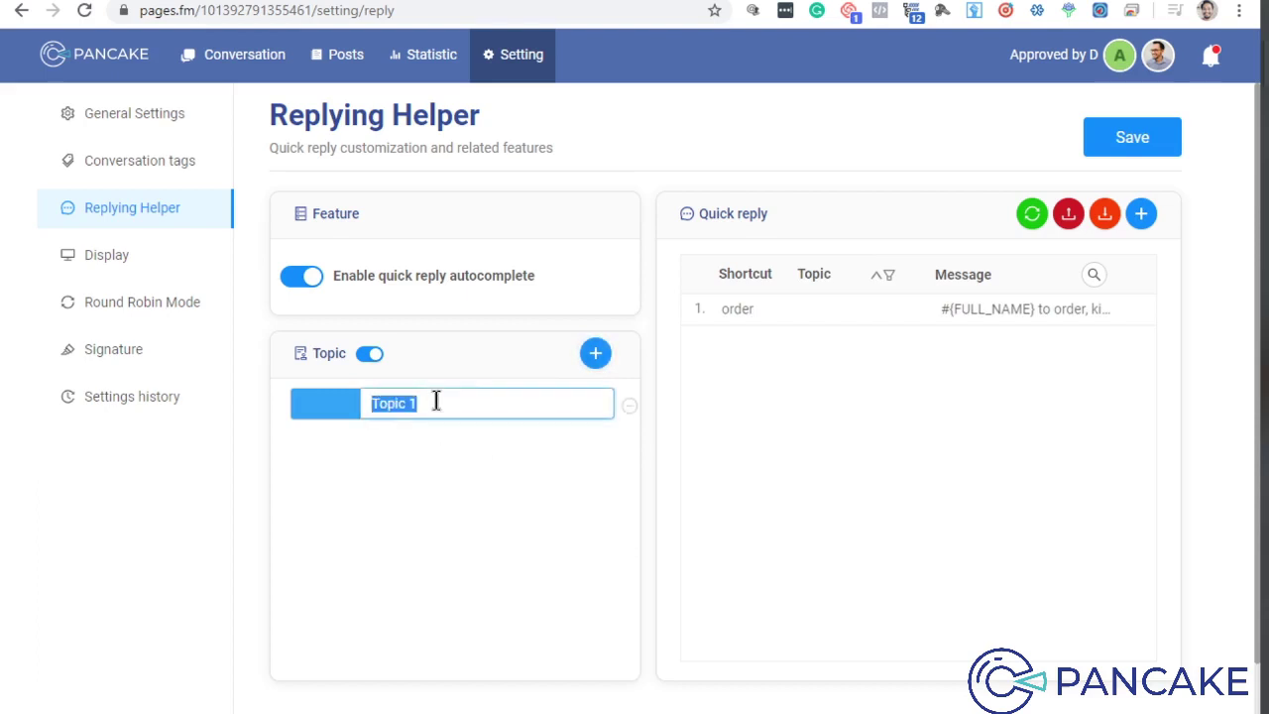
left_click(1127, 136)
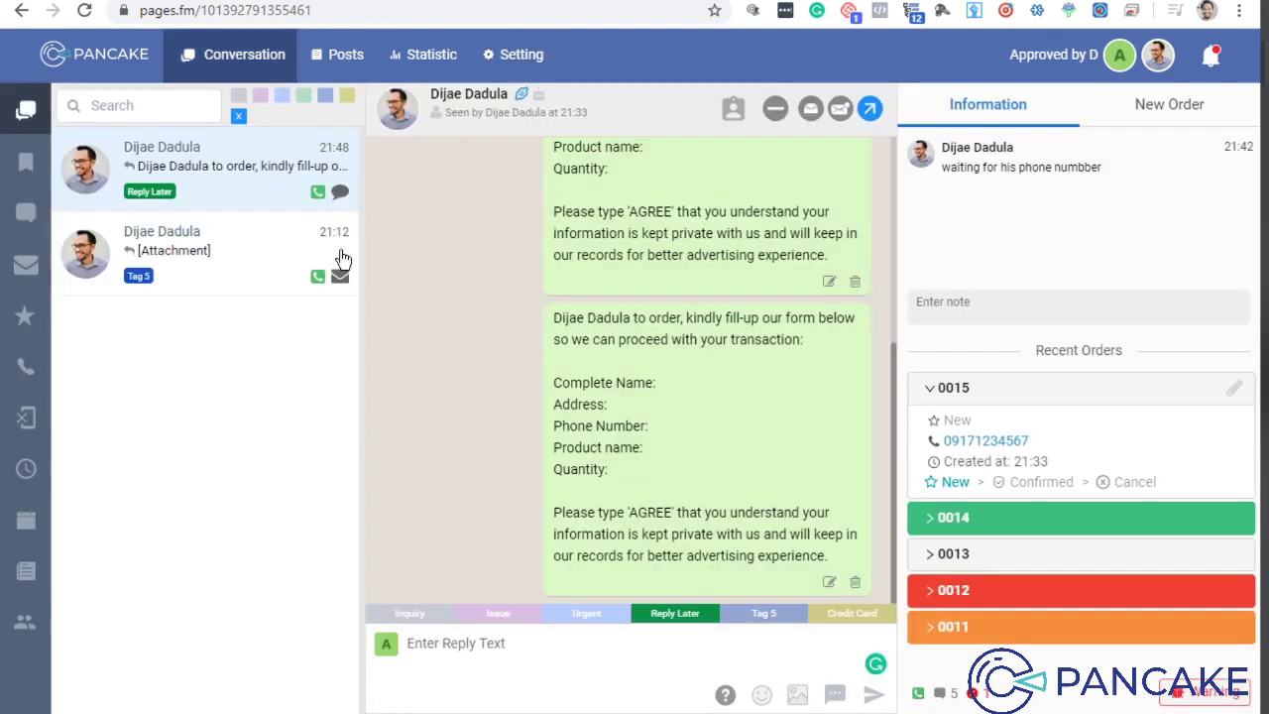
- Reload the conversations, check the quick reply template list in the Reply Later conversation, and open its editing page
left_click(93, 12)
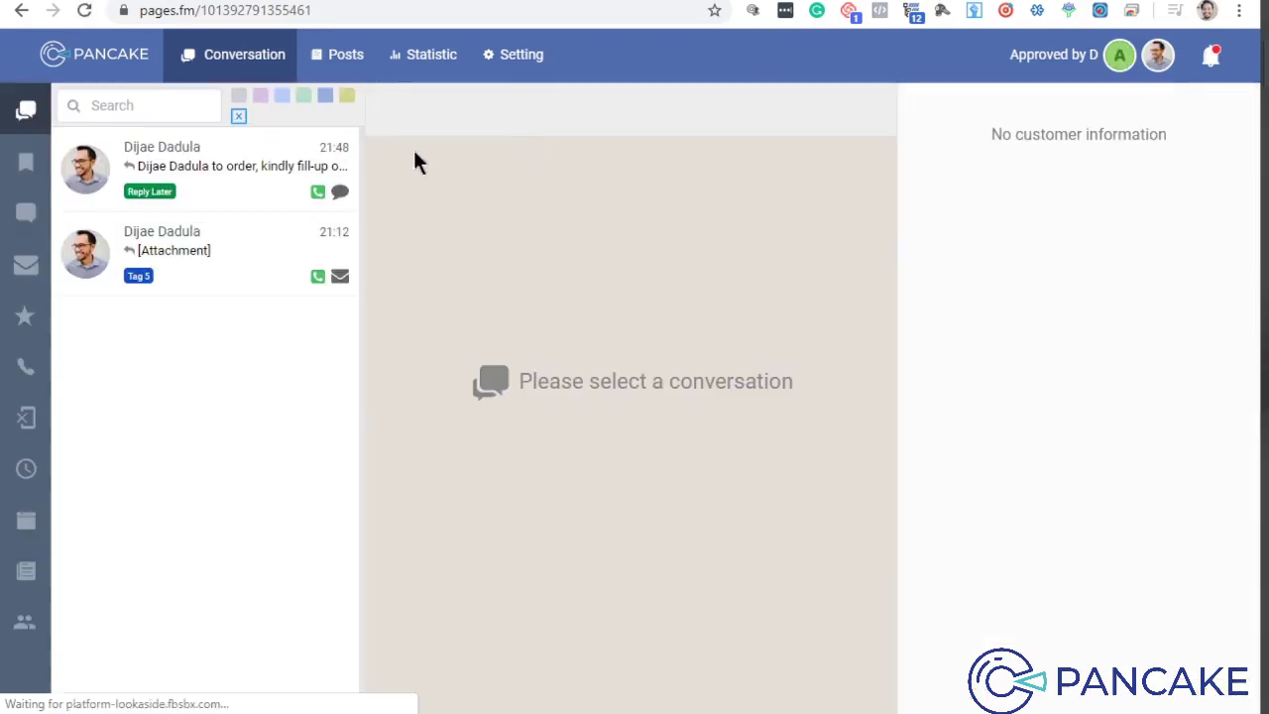
left_click(283, 158)
left_click(834, 694)
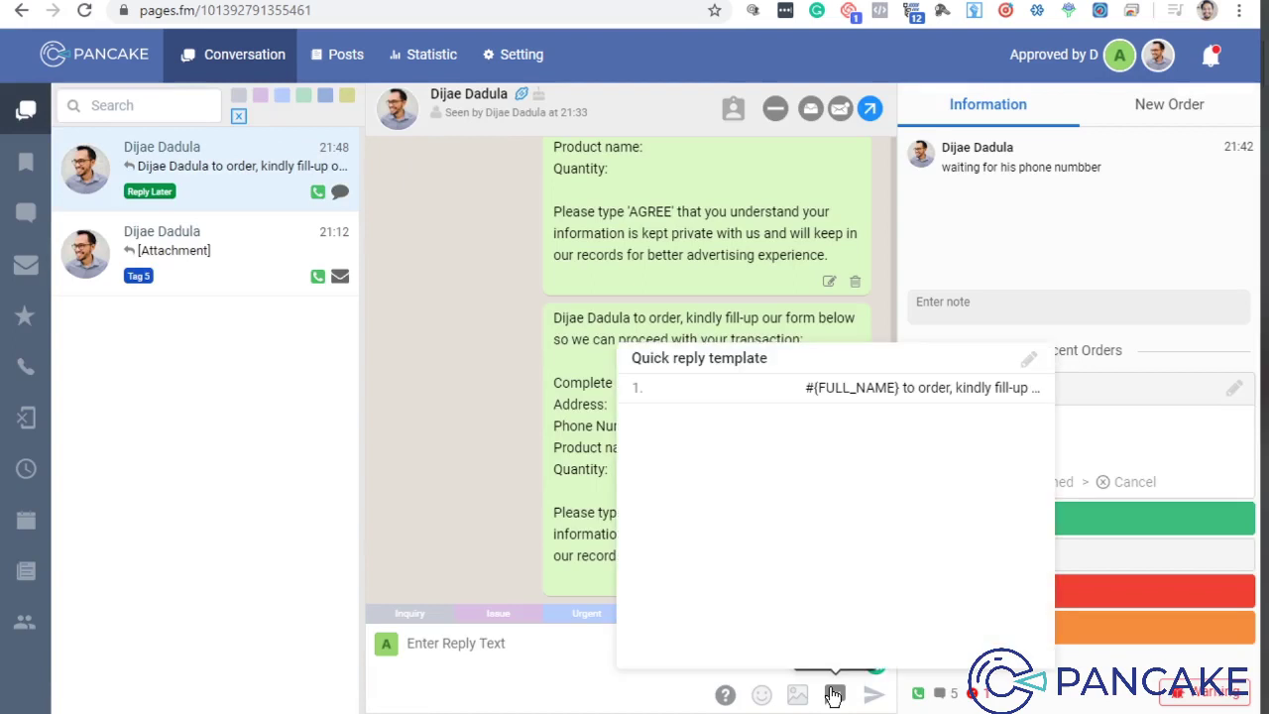
left_click(1029, 360)
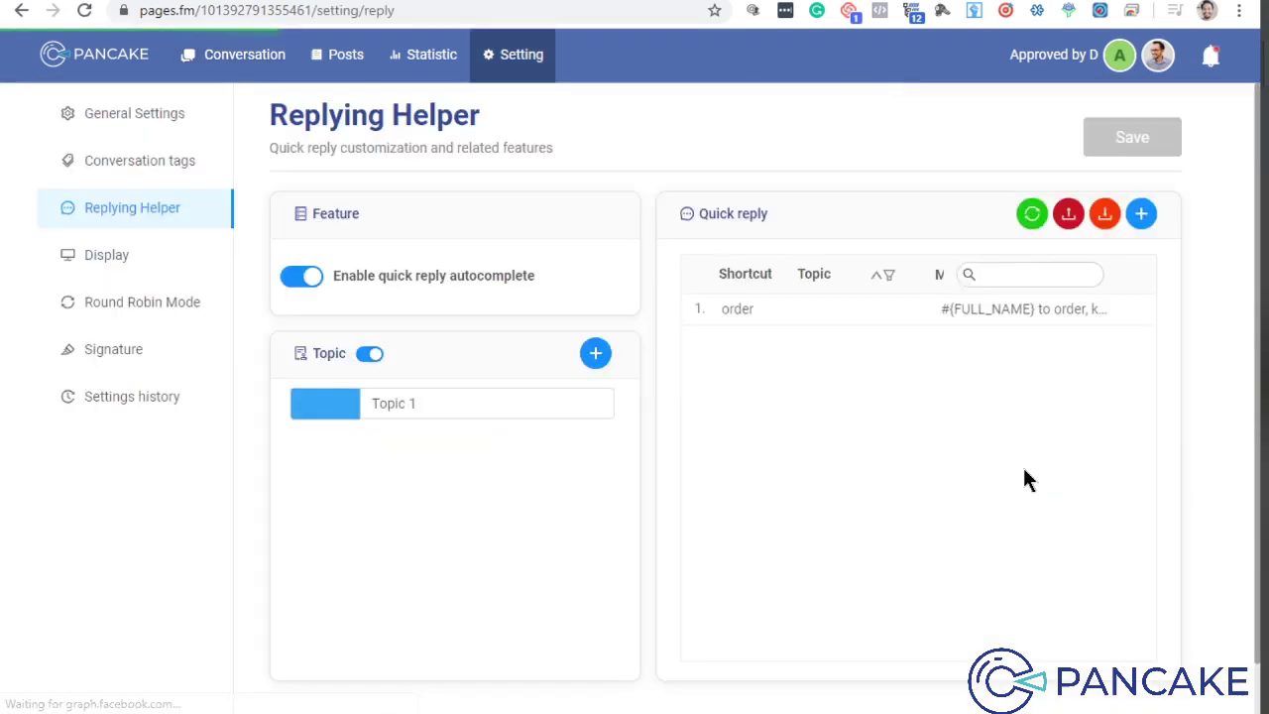
- Remove Topic 1 from the quick reply topics in the Replying Helper settings and save the change
triple_click(392, 408)
left_click(919, 394)
left_click(462, 399)
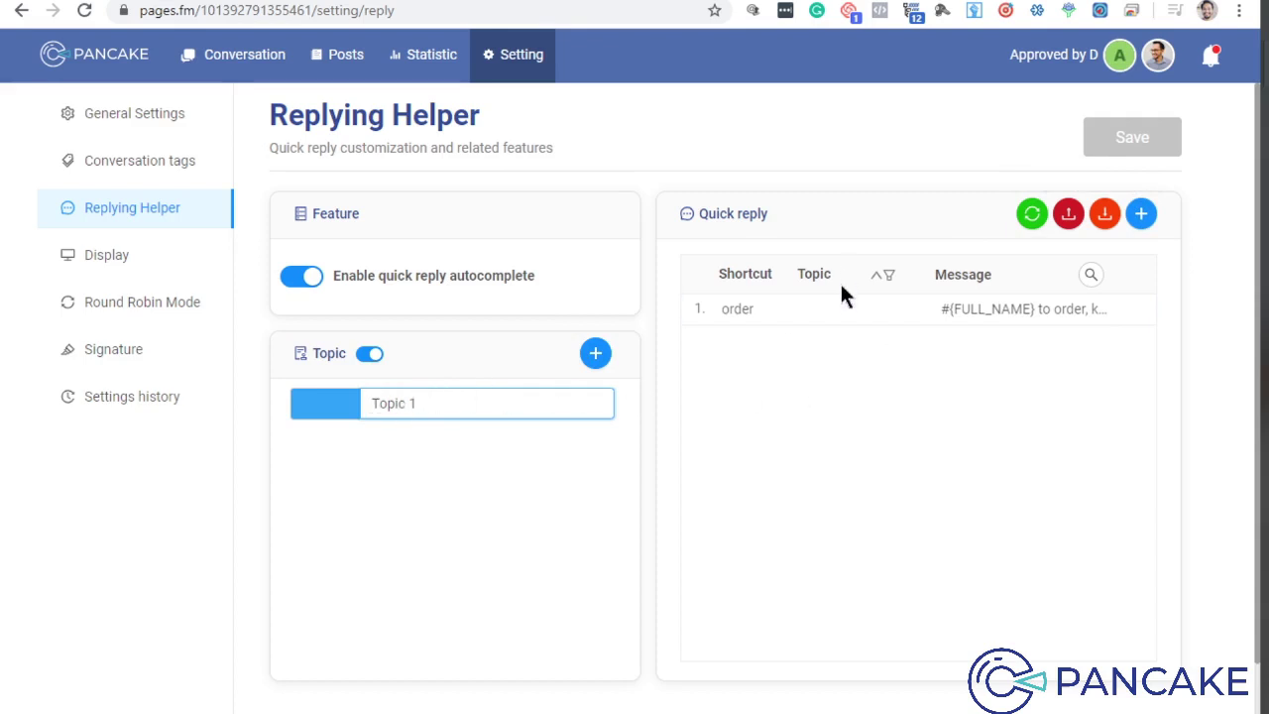
left_click_drag(731, 311, 486, 428)
left_click(459, 404)
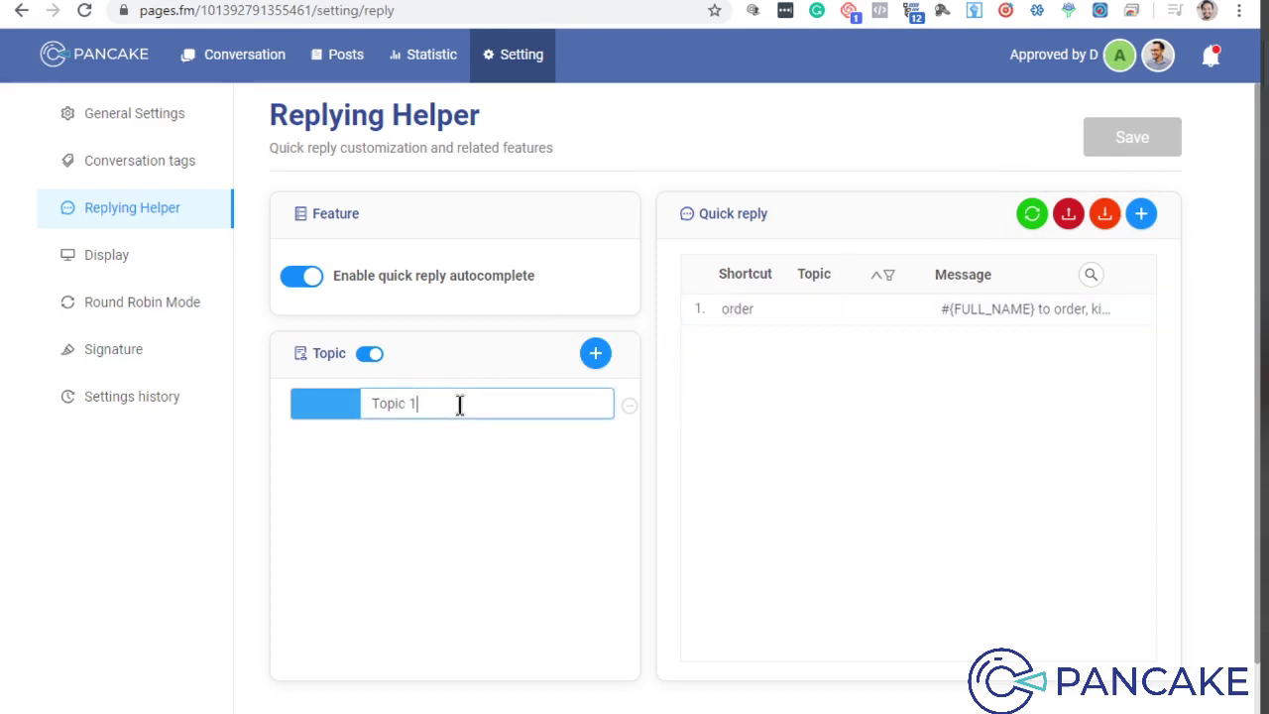
left_click(629, 409)
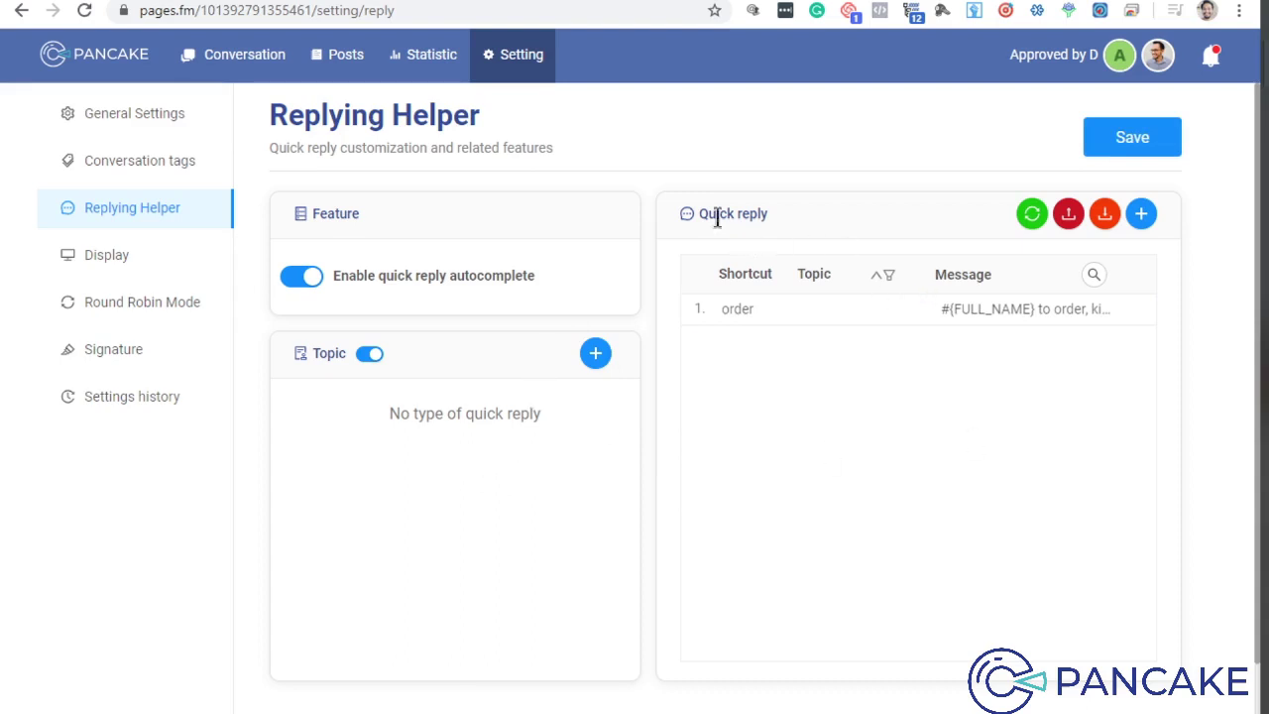
left_click_drag(682, 209, 782, 215)
left_click(782, 215)
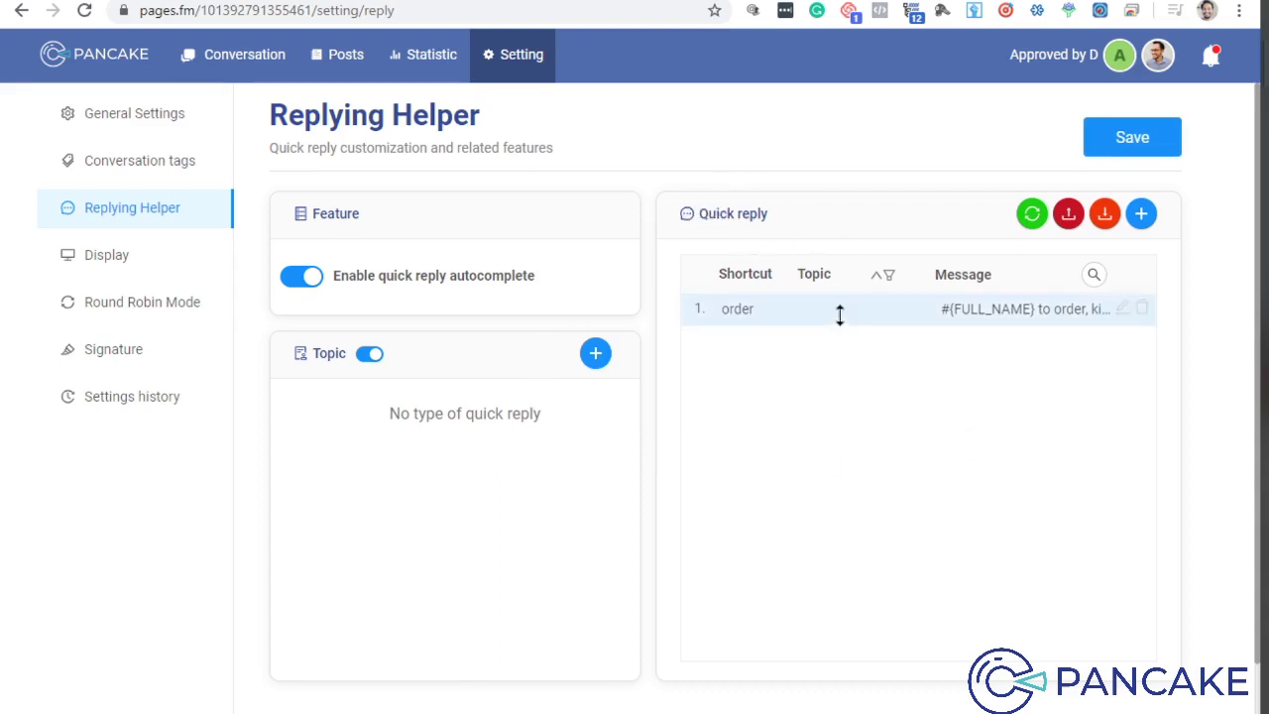
left_click(1097, 150)
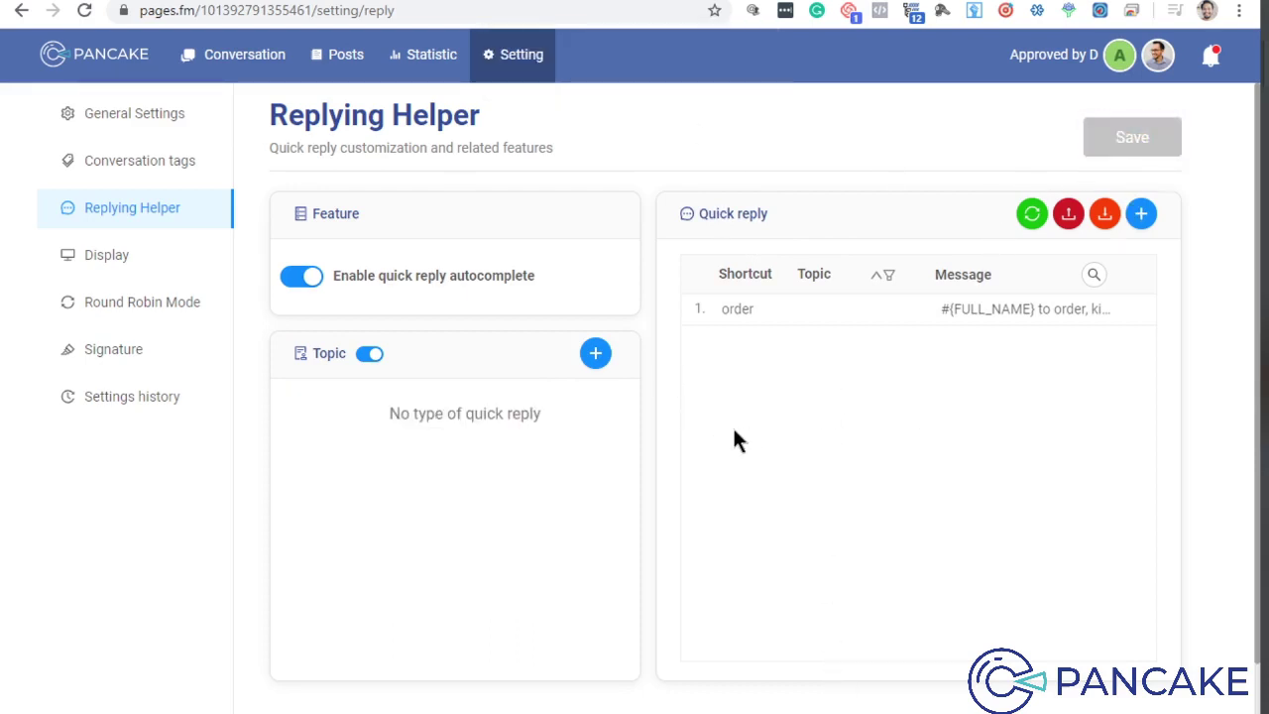
- Return to the Reply Later conversation, check its quick reply template list again, and close it
left_click(222, 60)
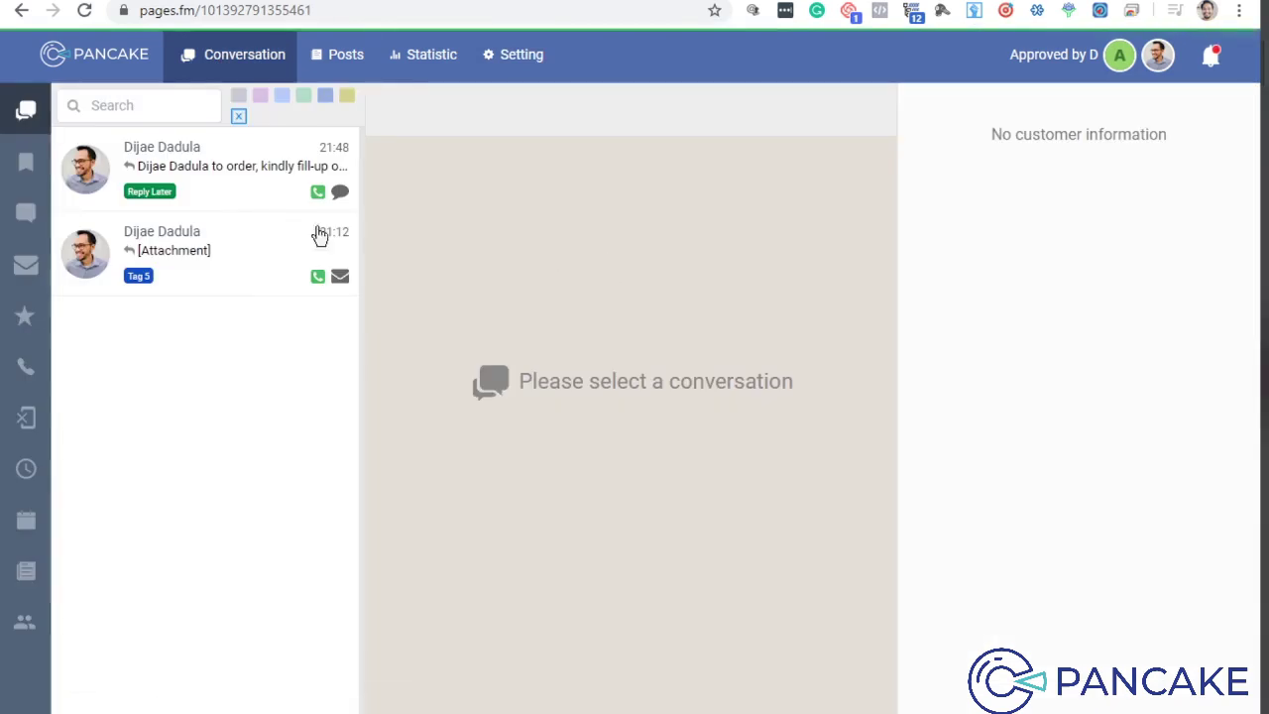
left_click(215, 193)
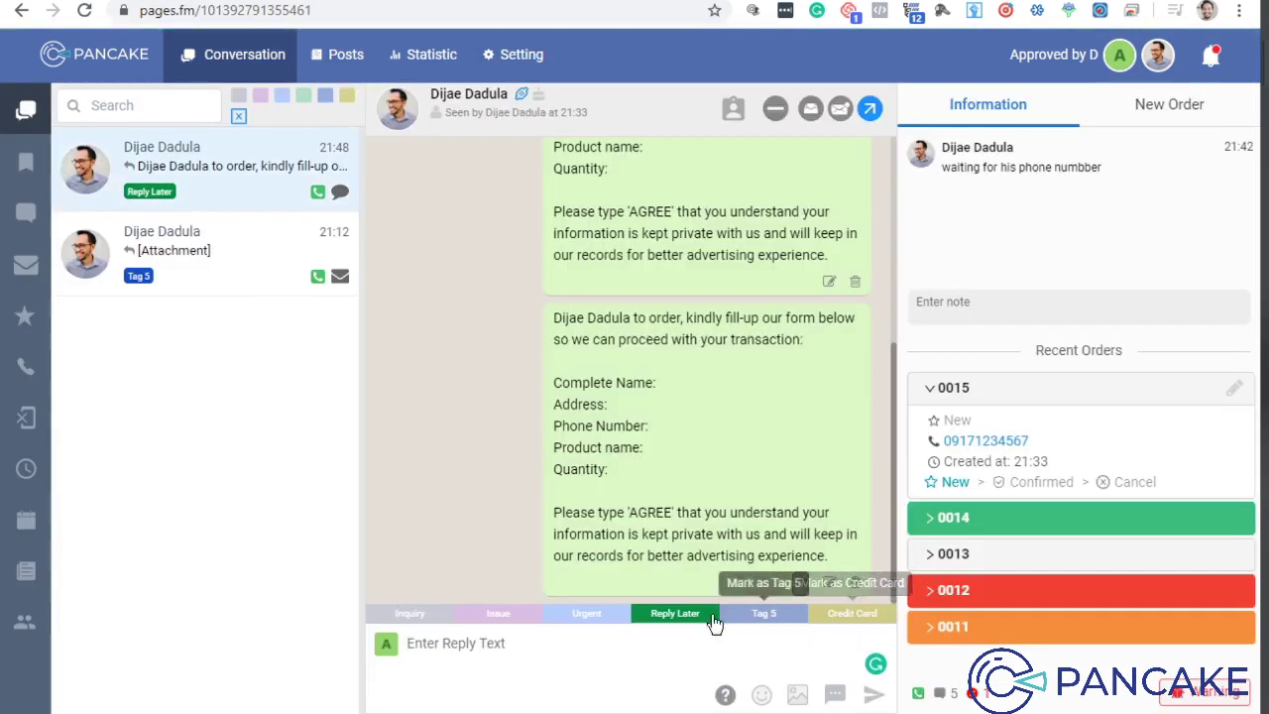
left_click(835, 694)
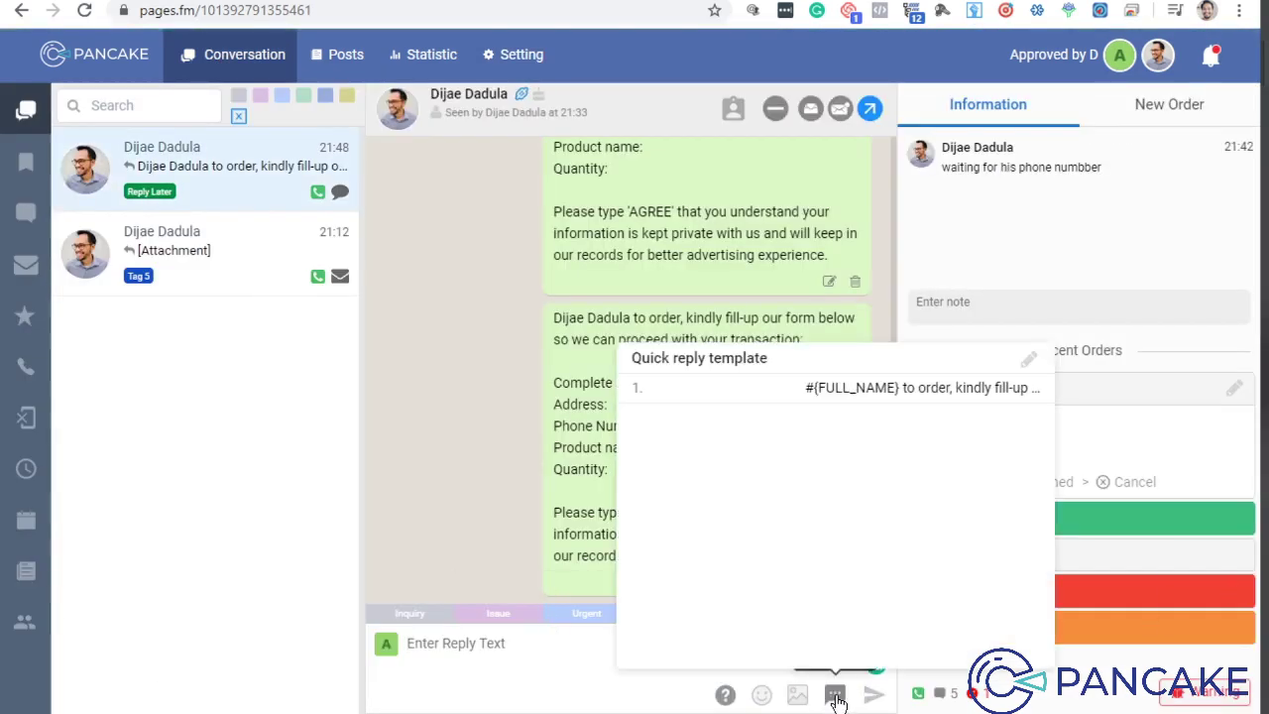
left_click(474, 672)
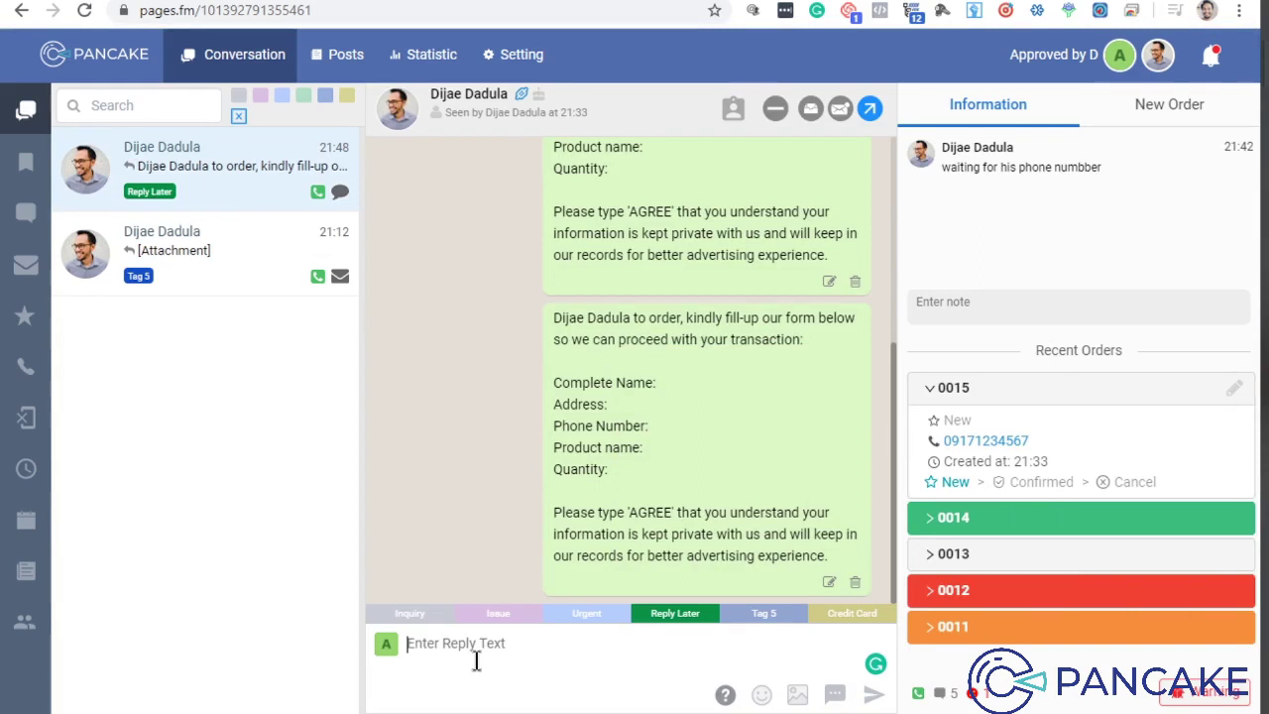
- Enable "Show primary assigned account on conversation list" in the Display settings and save the change
left_click(514, 54)
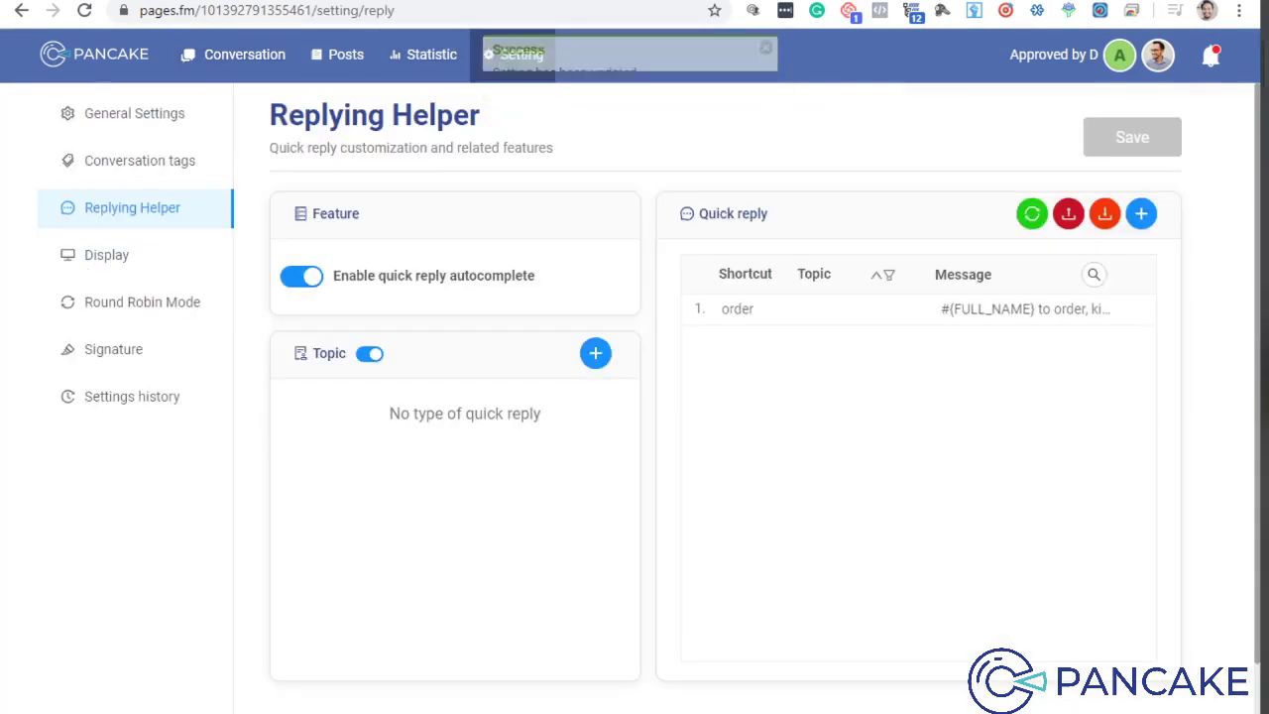
left_click(115, 265)
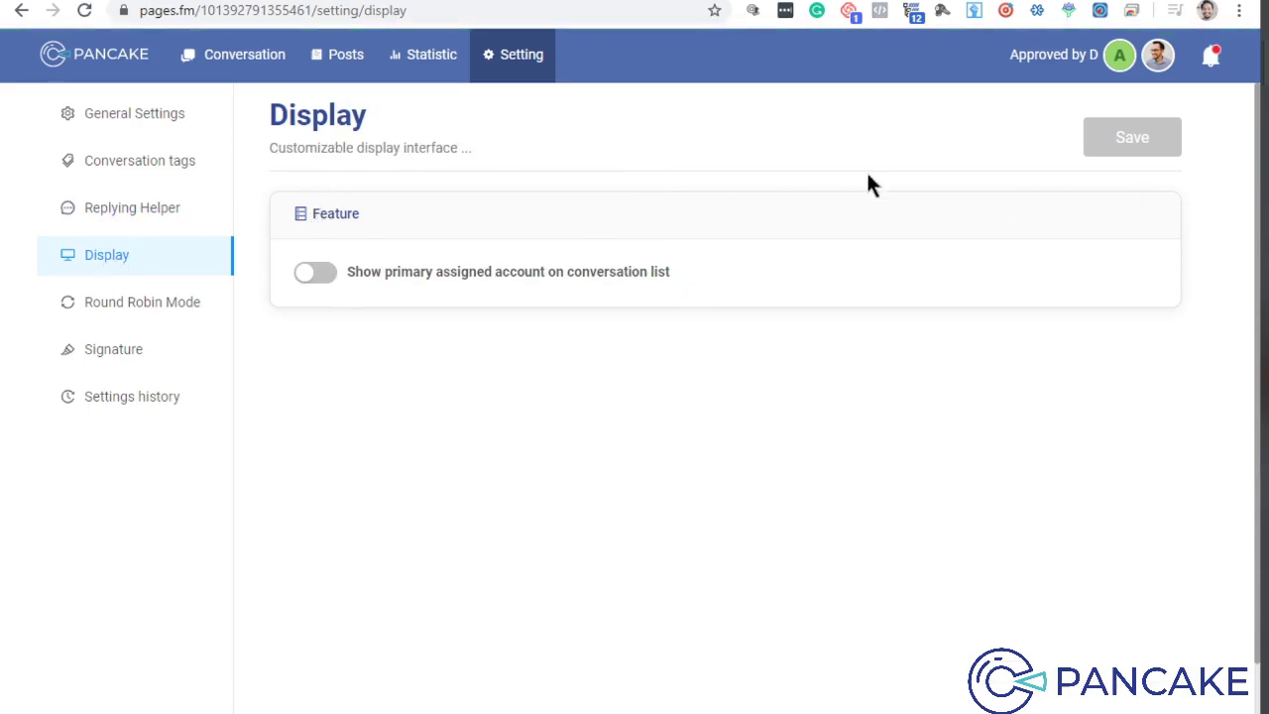
left_click(314, 271)
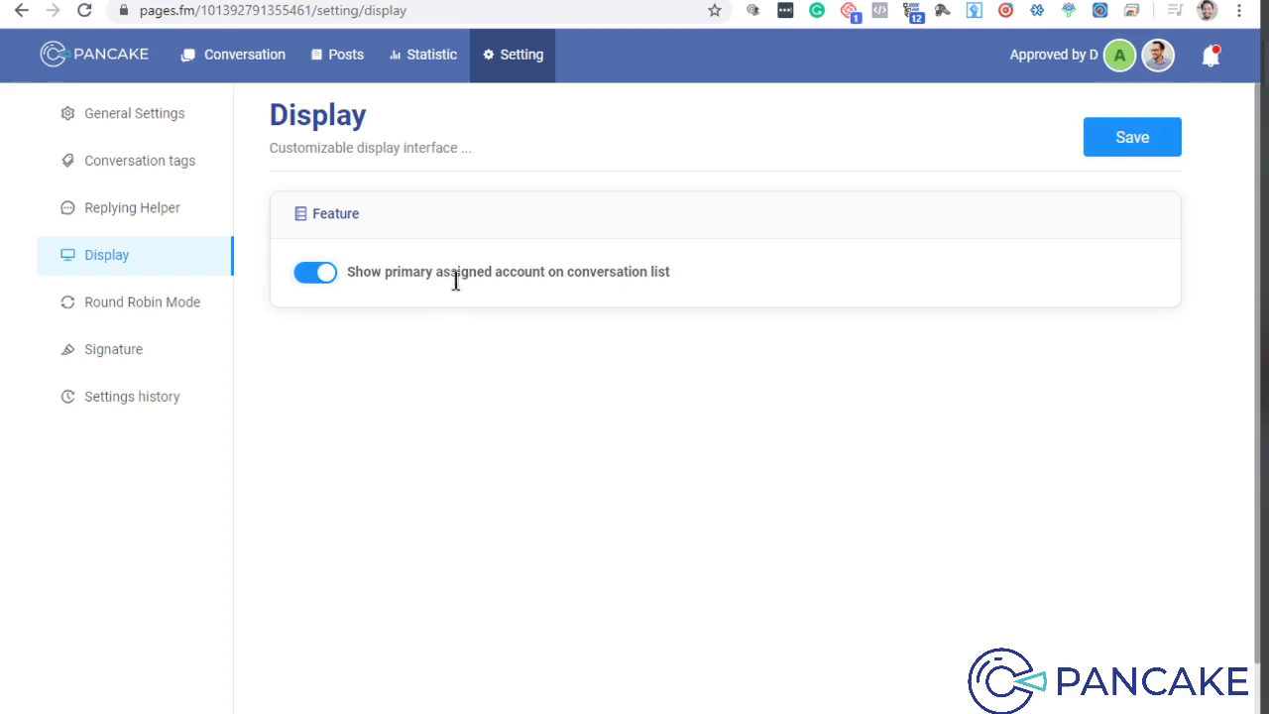
left_click(1133, 132)
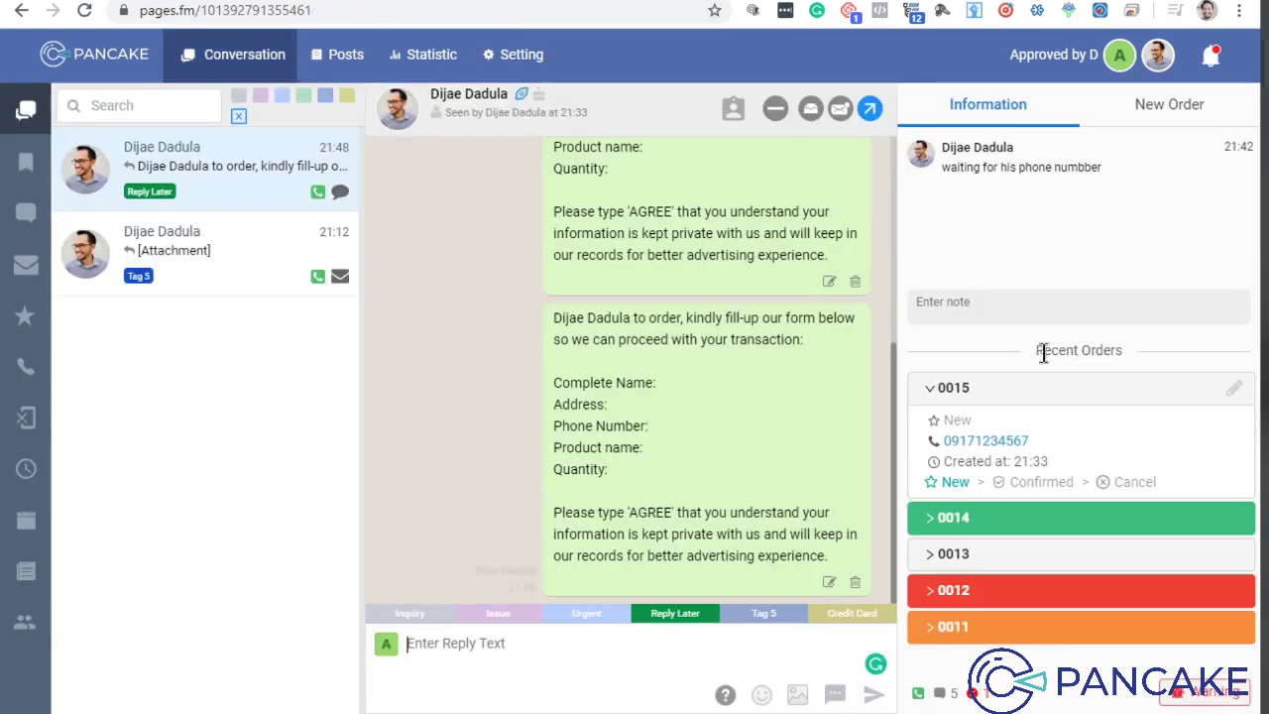
- Reload the conversations, review the comment thread in the Reply Later conversation, and open the Tag 5 message conversation for comparison
left_click(84, 12)
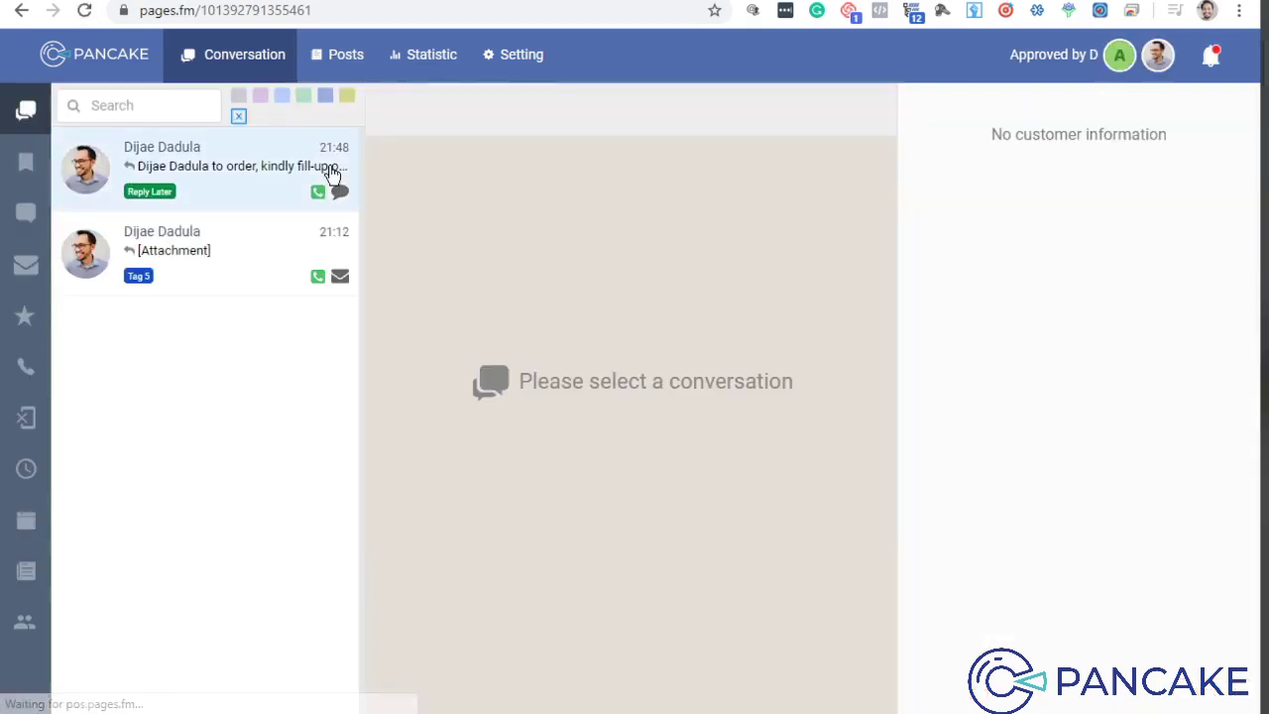
left_click(227, 181)
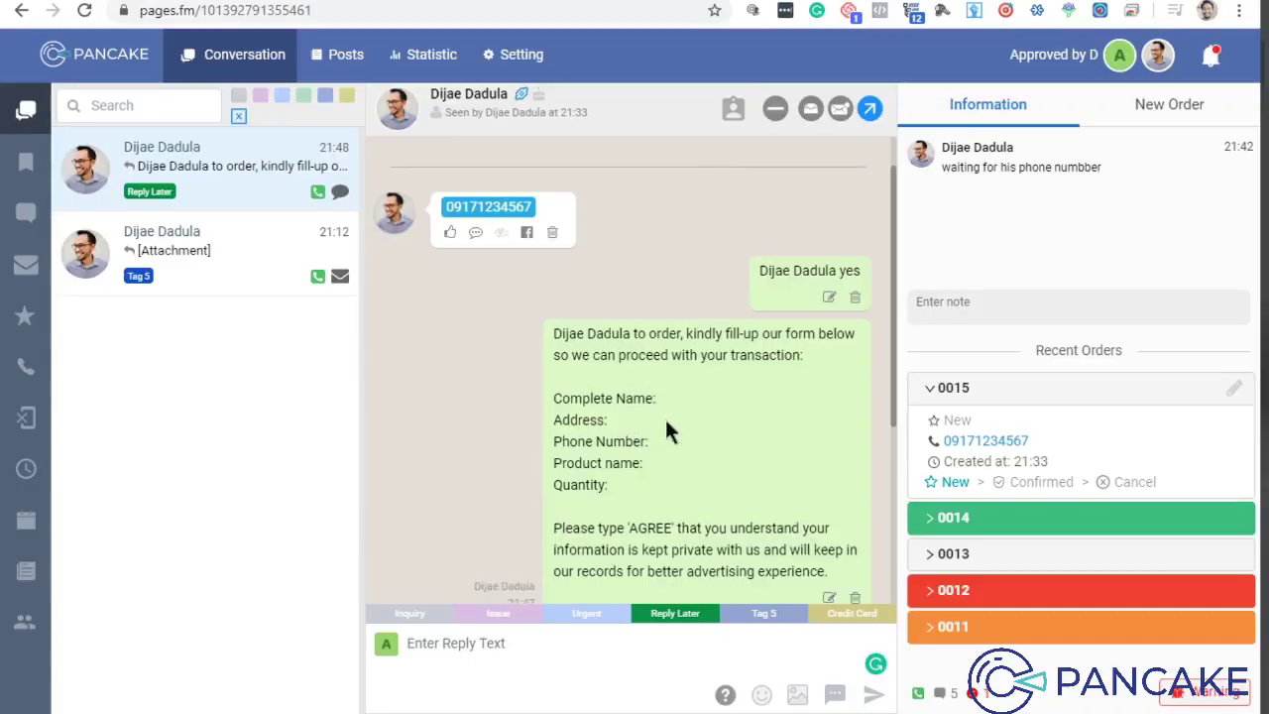
scroll(765, 439, "down", 5)
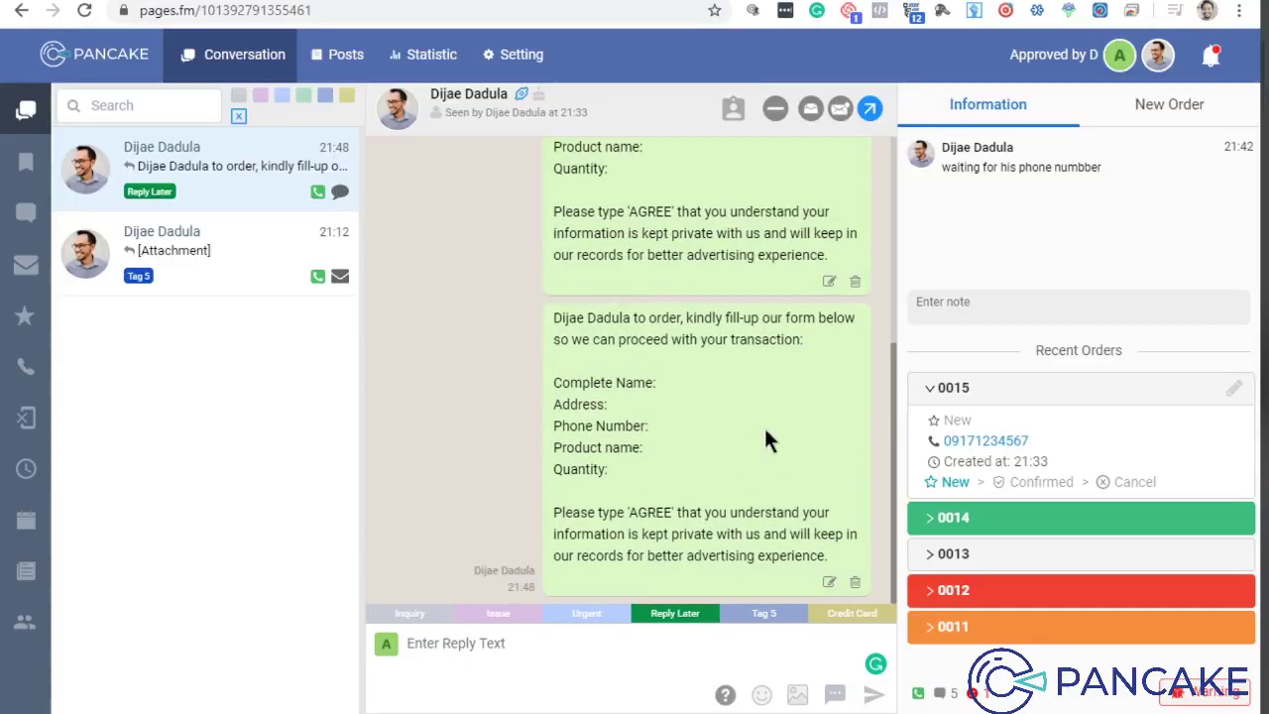
scroll(645, 360, "up", 6)
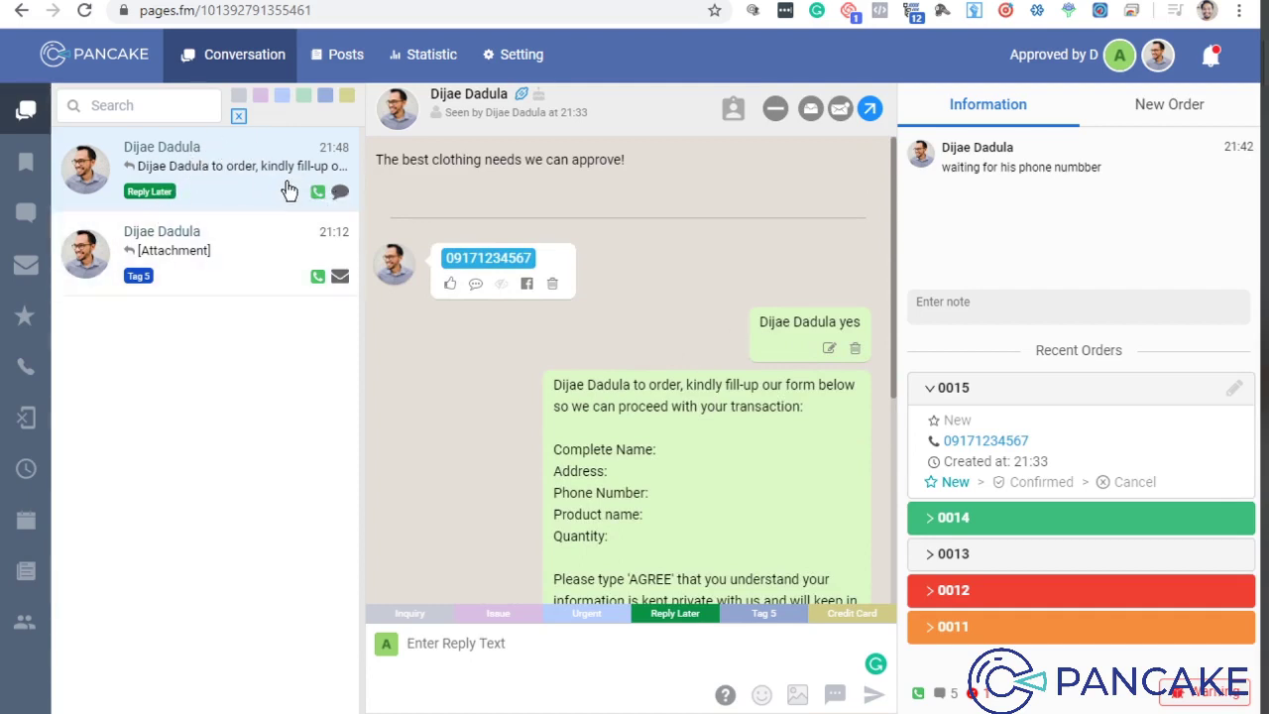
scroll(697, 365, "down", 3)
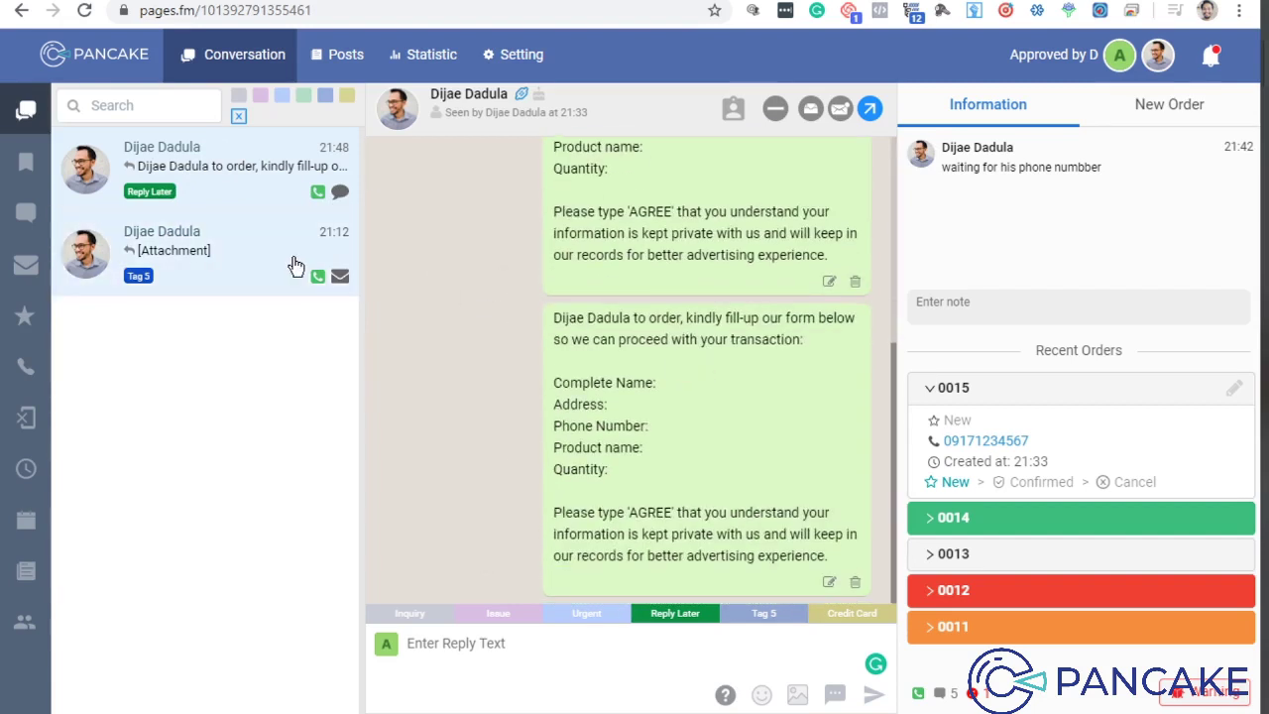
left_click(295, 264)
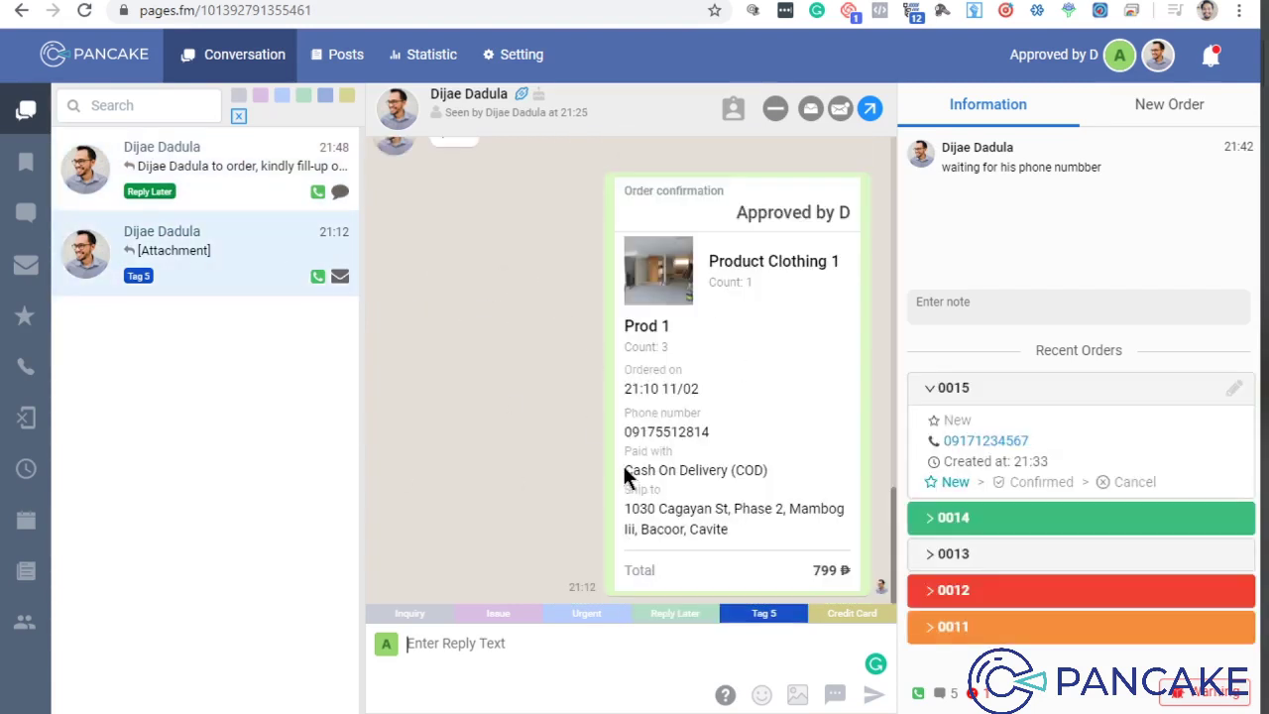
- Reopen the Reply Later conversation, view the customer's phone number comment on Facebook, and return to Pancake
left_click(228, 158)
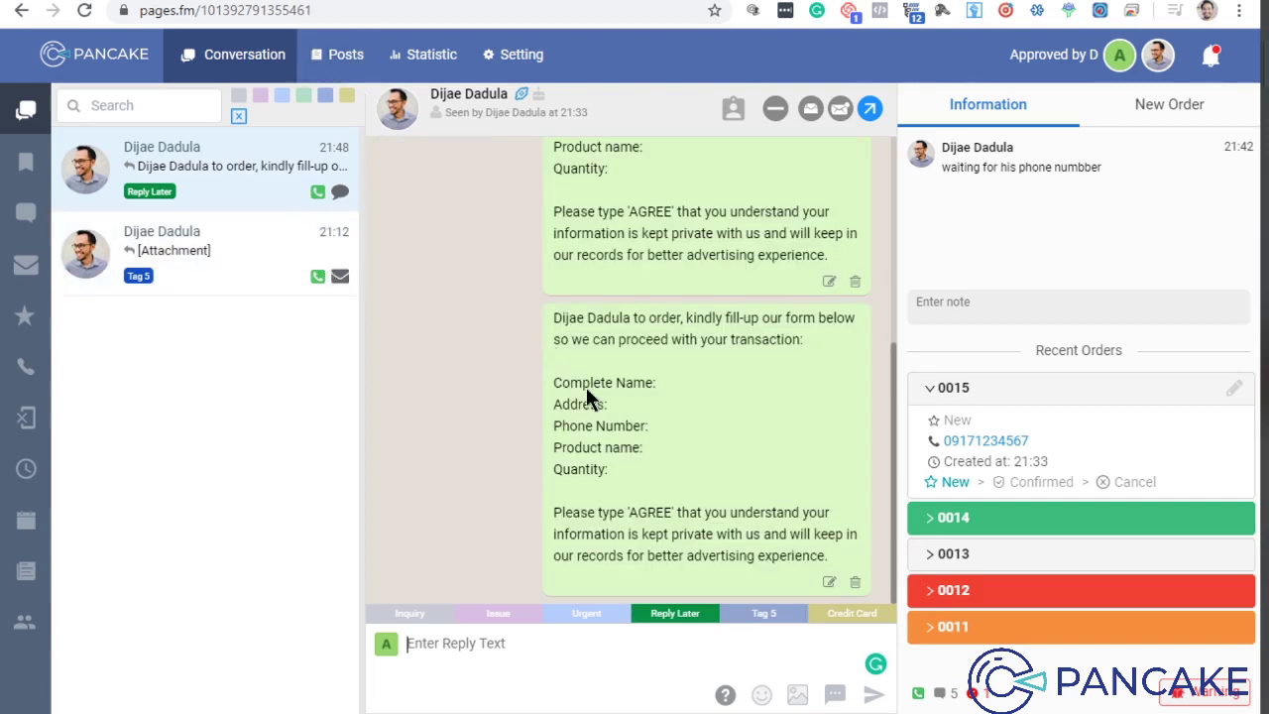
scroll(668, 337, "up", 2)
scroll(668, 332, "up", 2)
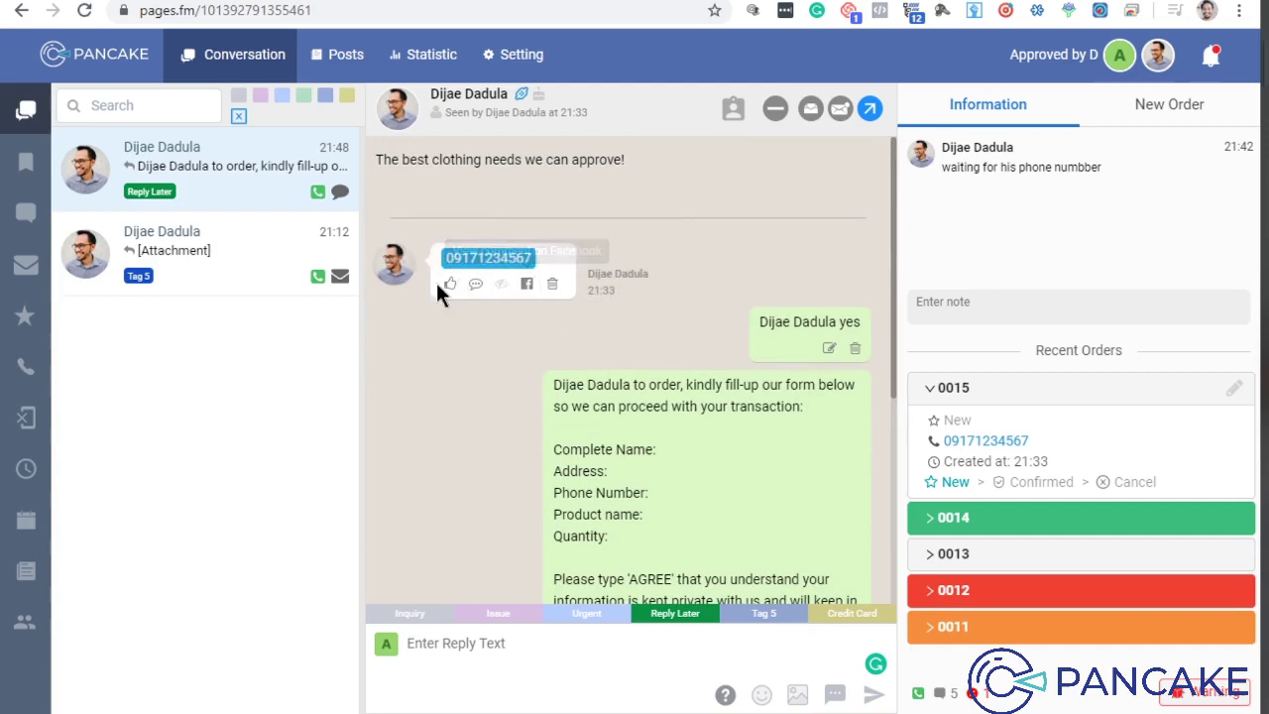
left_click(525, 285)
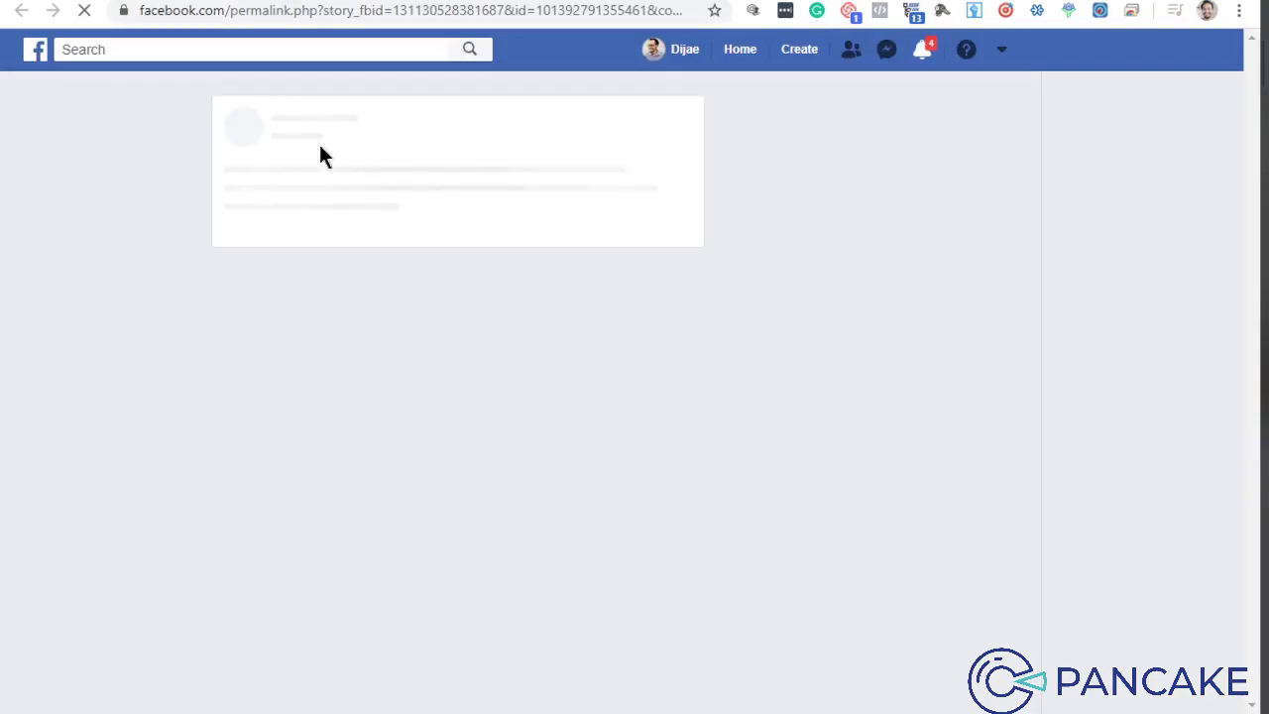
key("ctrl+w")
- Filter the conversation list to show only inbox messages, and switch the filter to comments
scroll(611, 416, "down", 5)
scroll(667, 202, "up", 2)
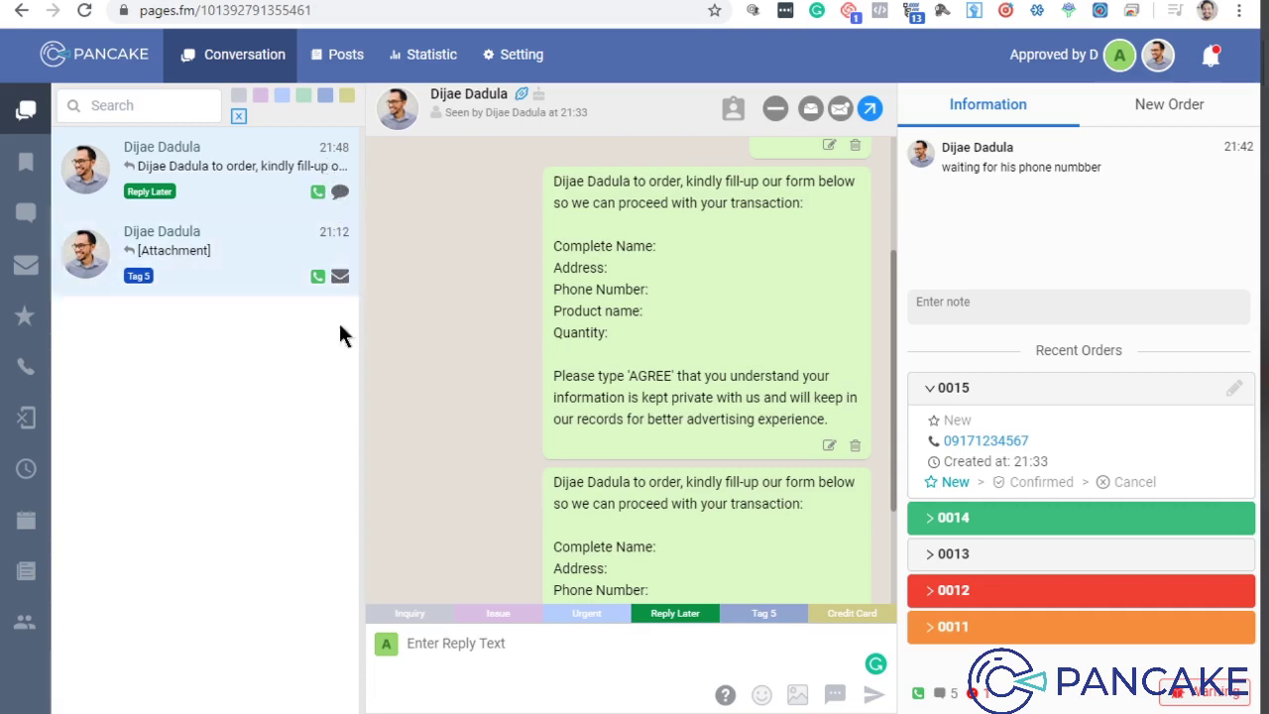
left_click(27, 265)
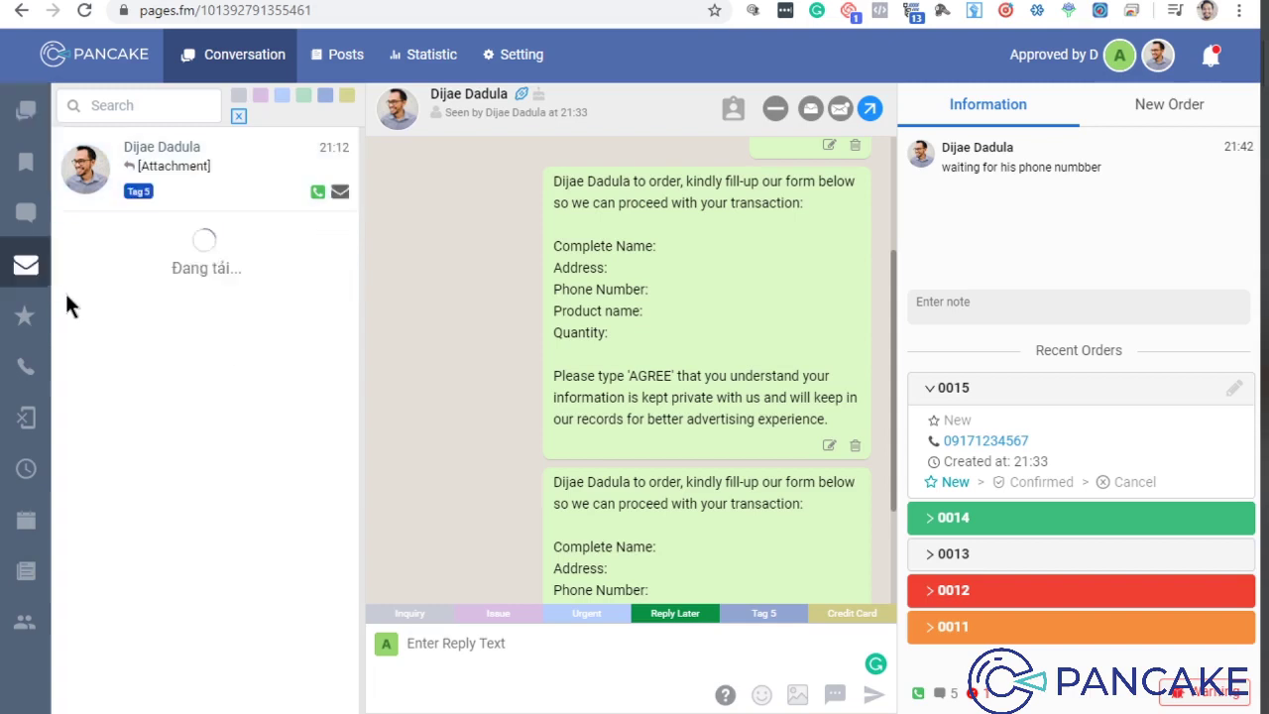
left_click(27, 216)
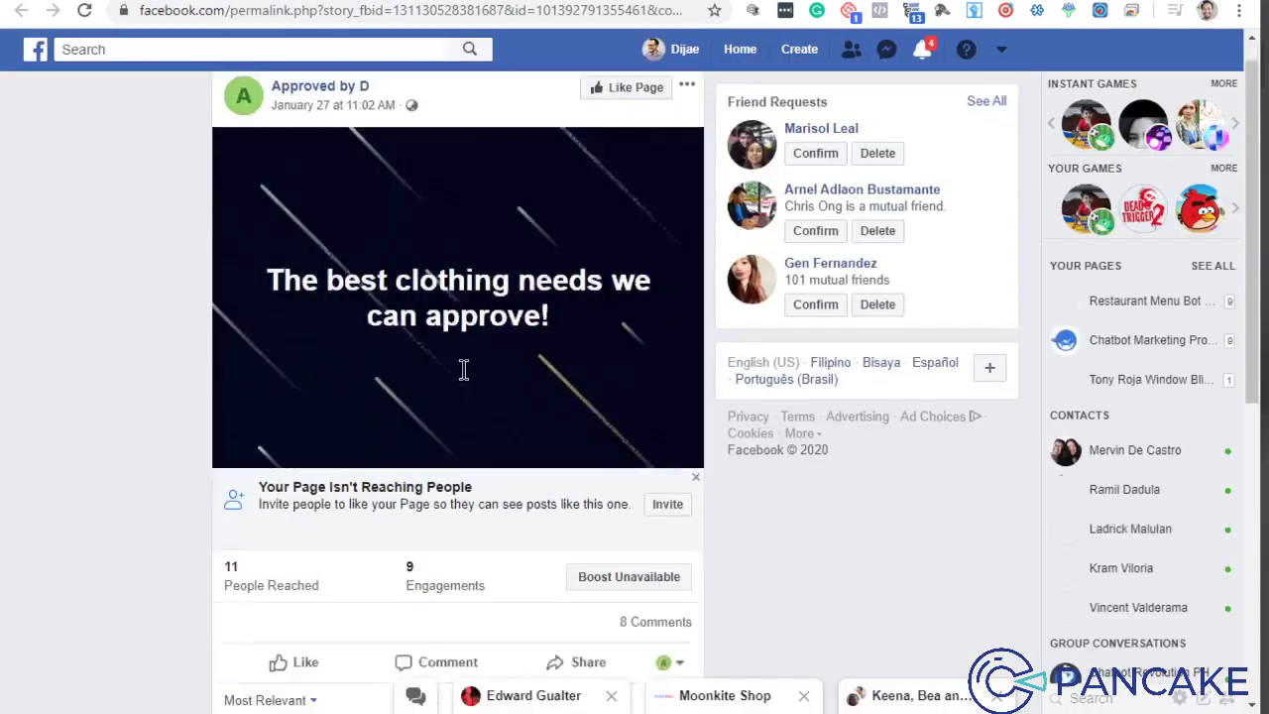
- Switch to the Facebook post, expand the replies under the customer's phone number comment, and read the full order form reply
scroll(463, 370, "down", 6)
scroll(457, 406, "up", 2)
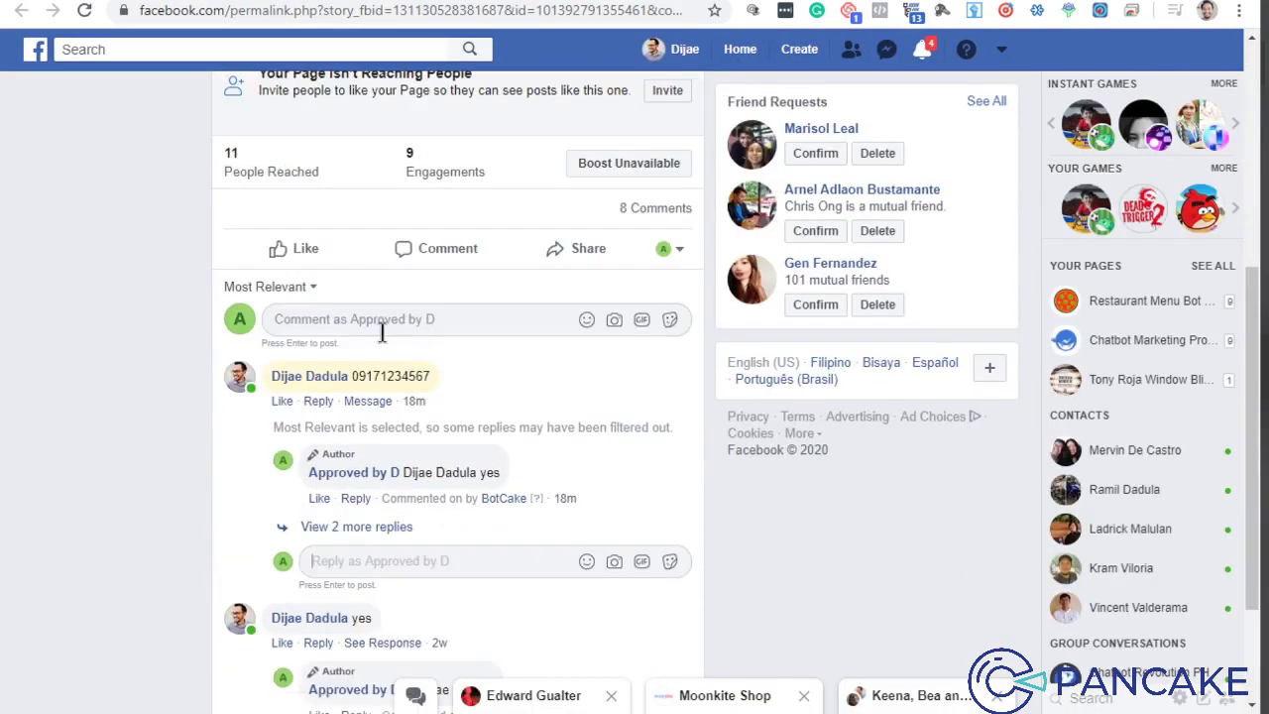
left_click(368, 525)
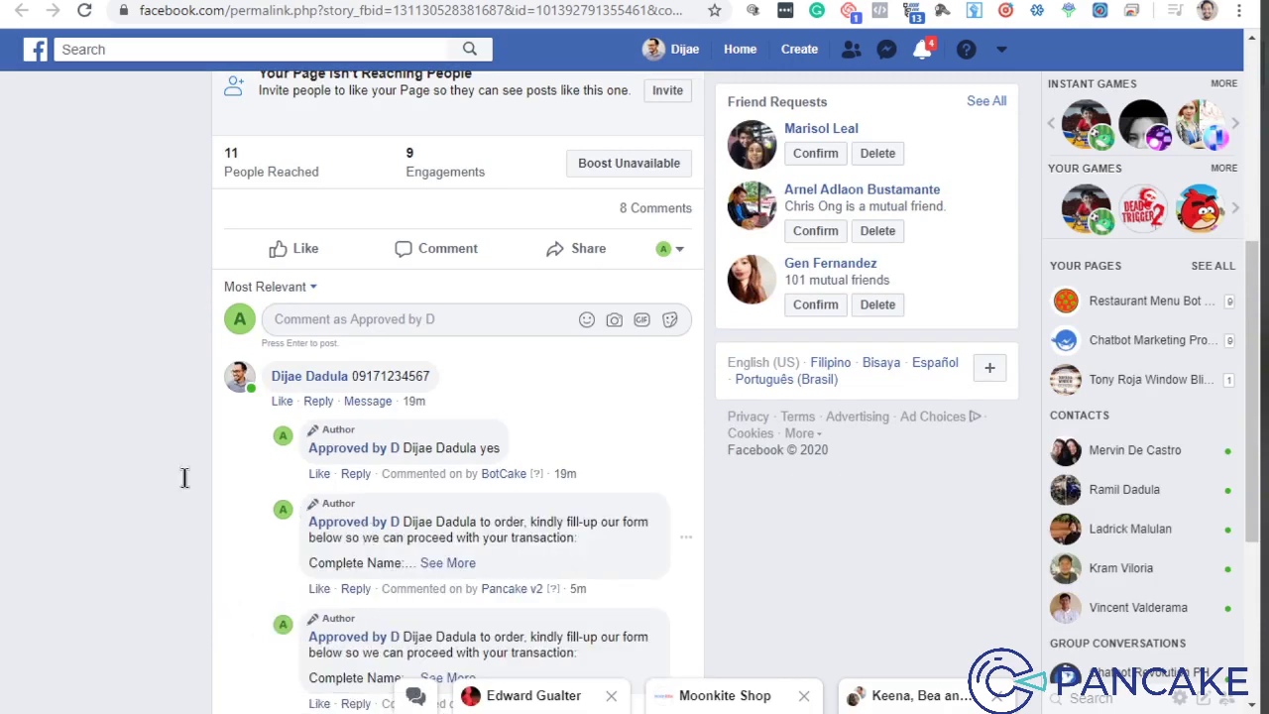
scroll(488, 463, "down", 2)
left_click(443, 401)
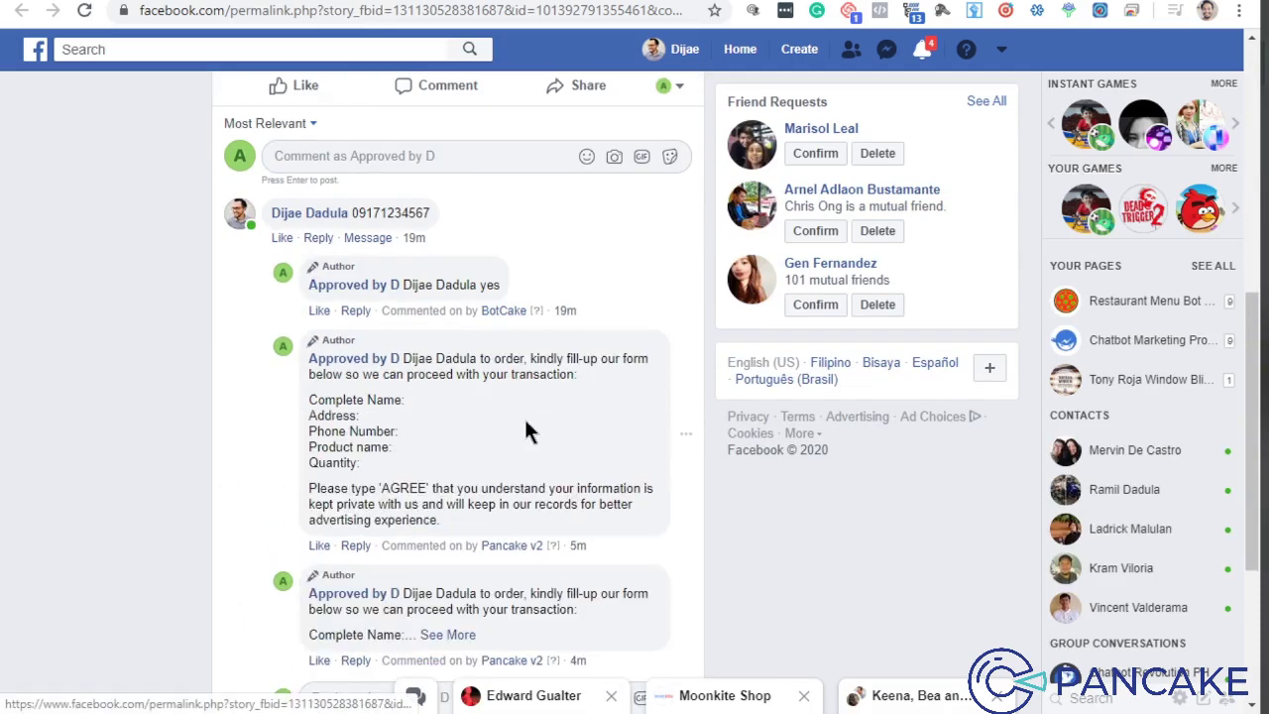
scroll(501, 506, "down", 2)
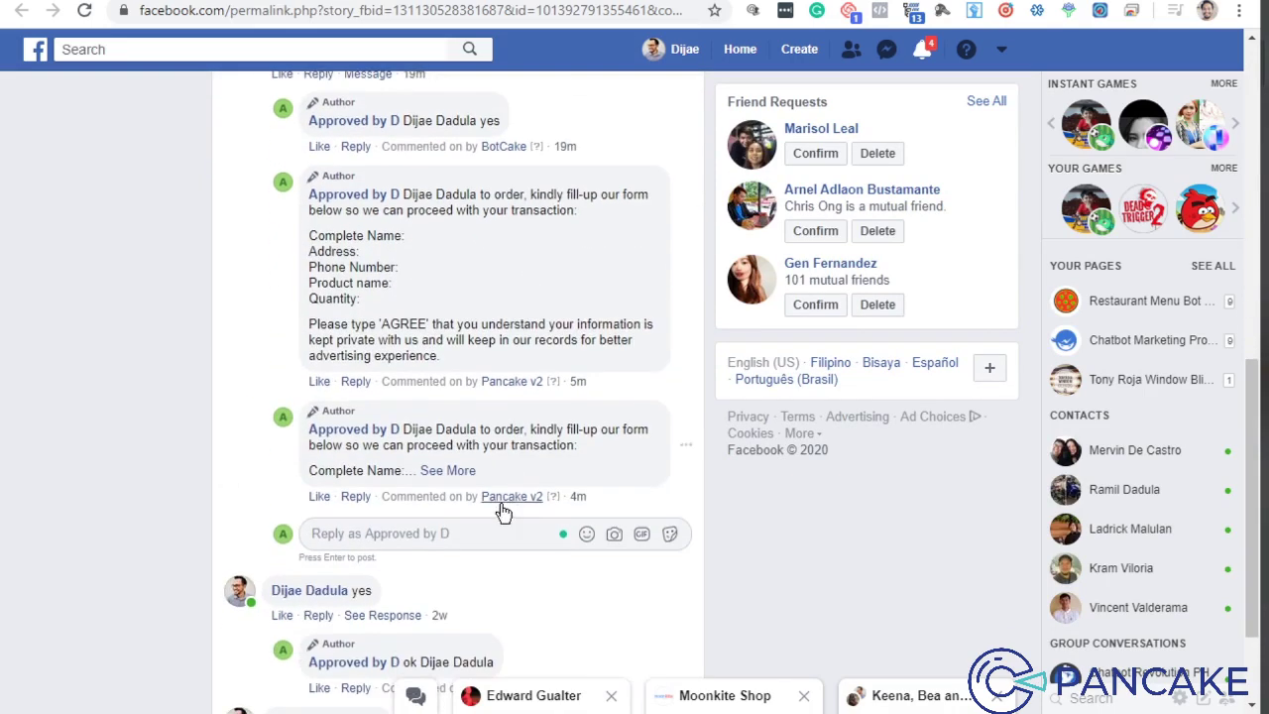
scroll(589, 377, "up", 4)
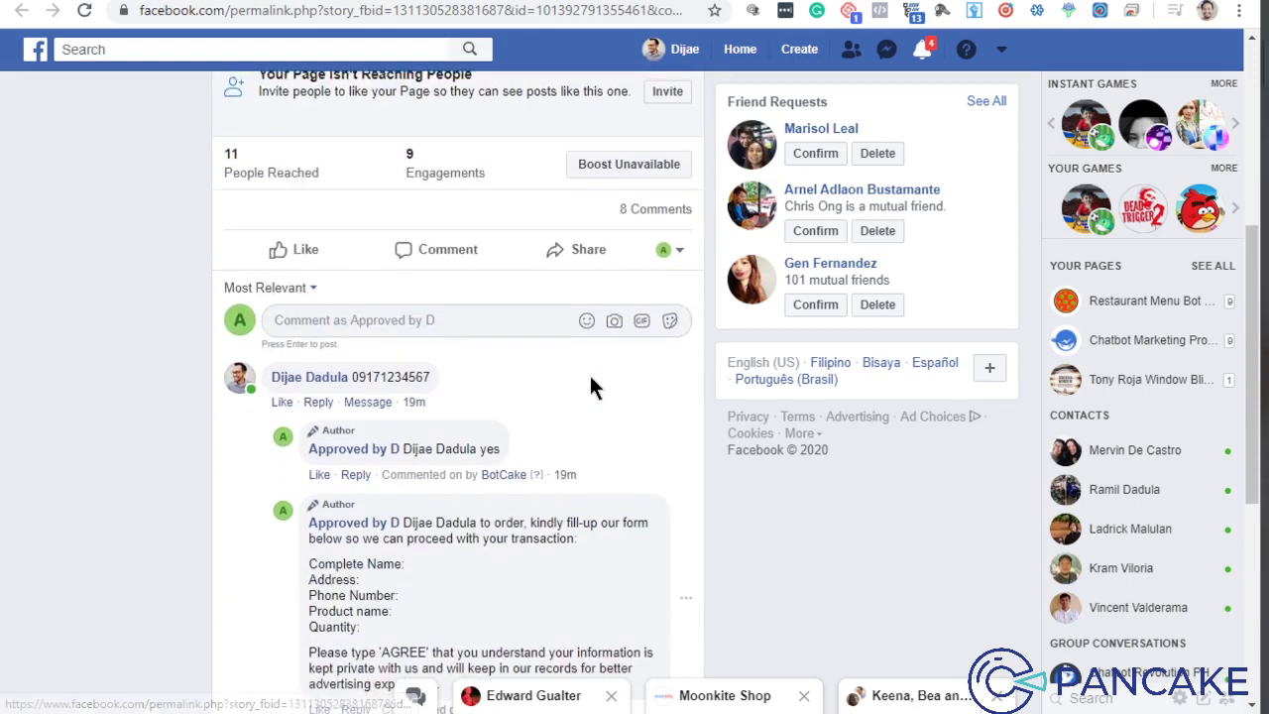
- Switch the commenting identity from the page to the personal profile and expand the remaining replies under the customer's phone number comment
left_click(661, 251)
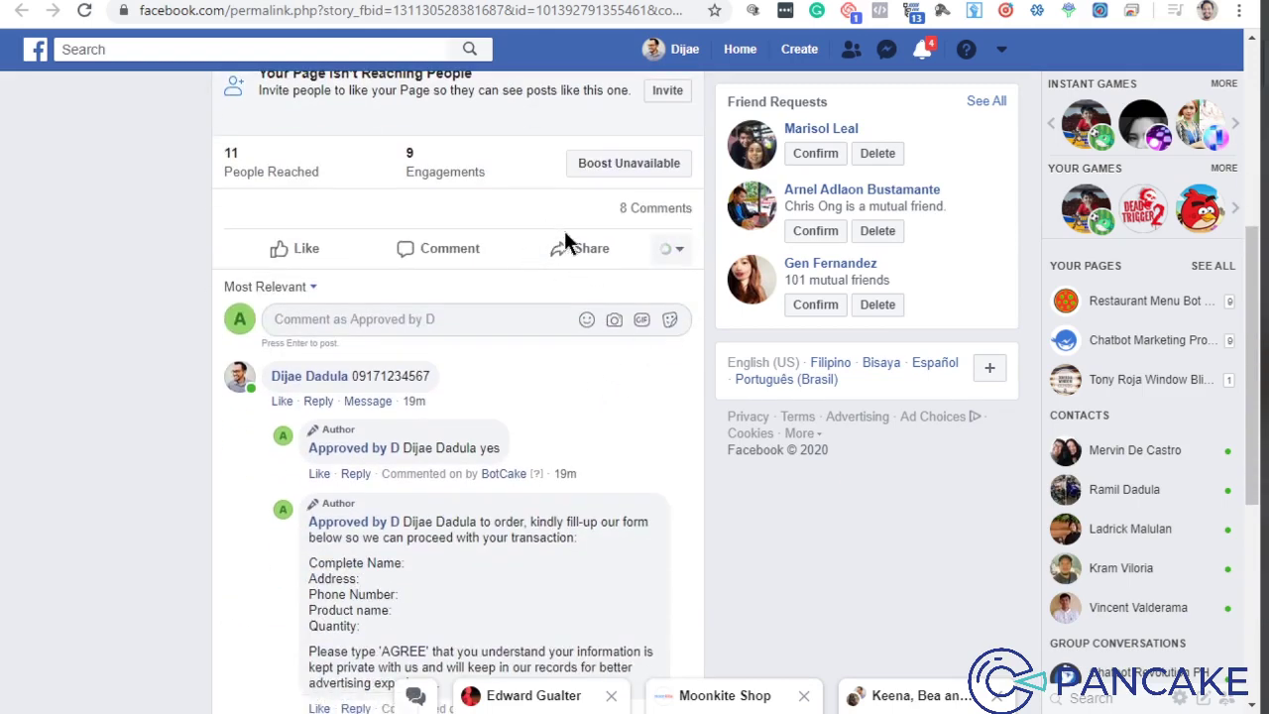
left_click(461, 353)
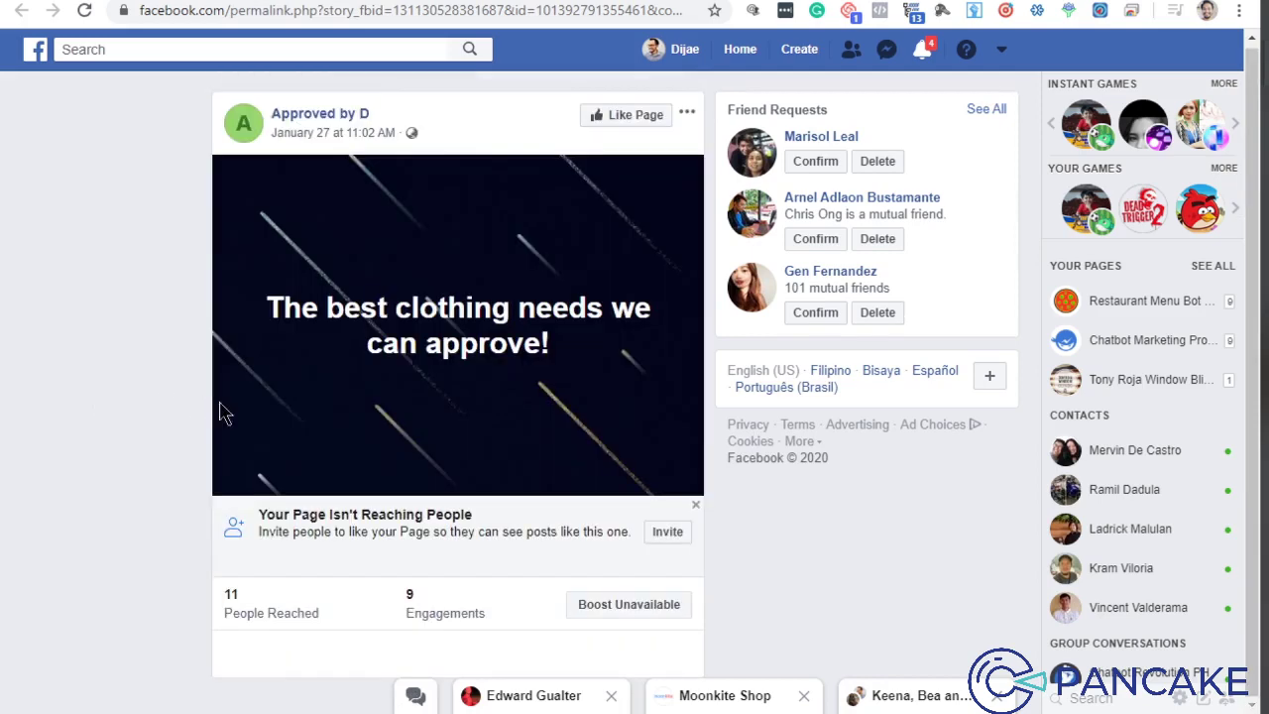
scroll(395, 434, "down", 2)
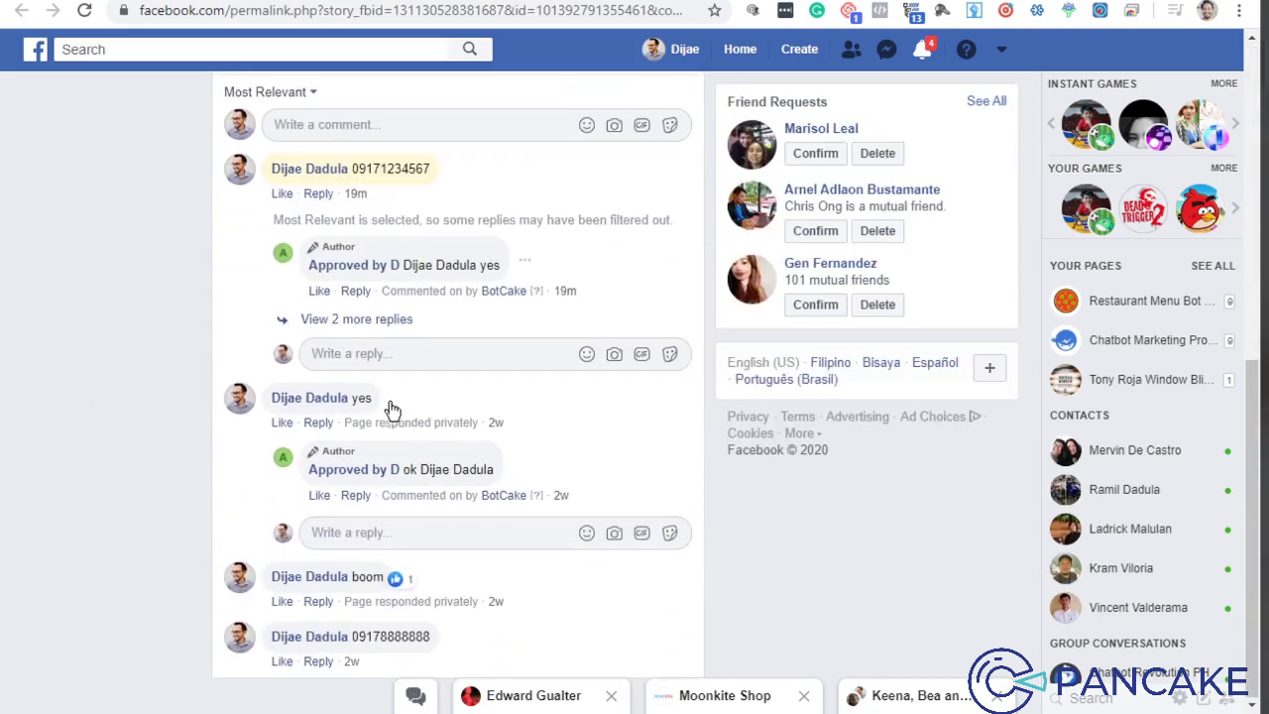
left_click(362, 319)
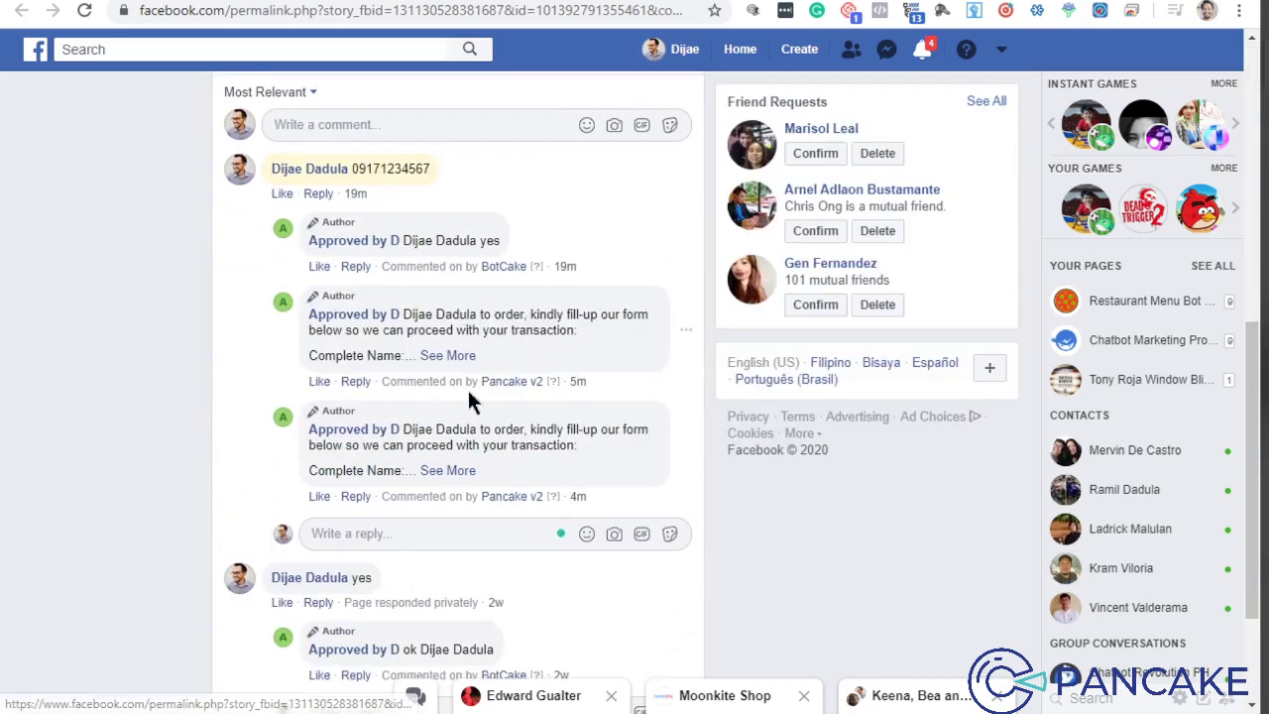
- Post a reply to the last order form comment, giving the customer's name, "address", phone number, "prod 1", quantity 2 and "agree" on separate lines
left_click(355, 497)
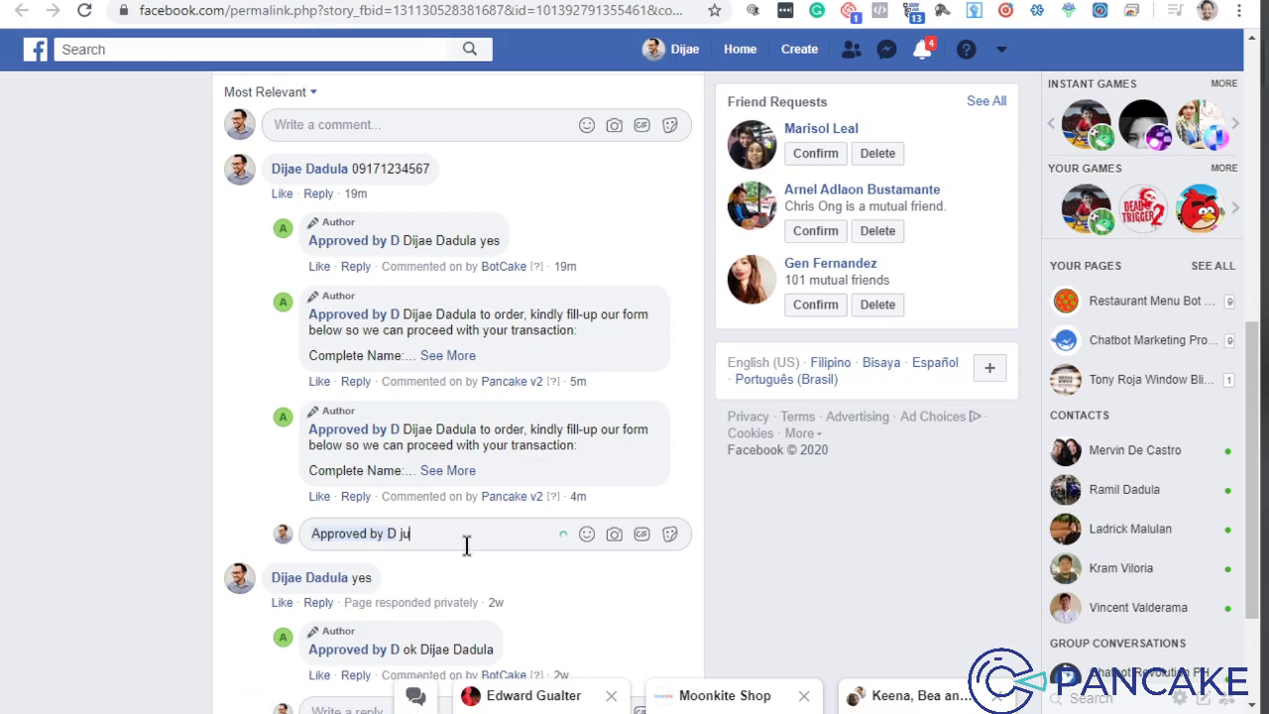
type("juan")
key("shift+Return")
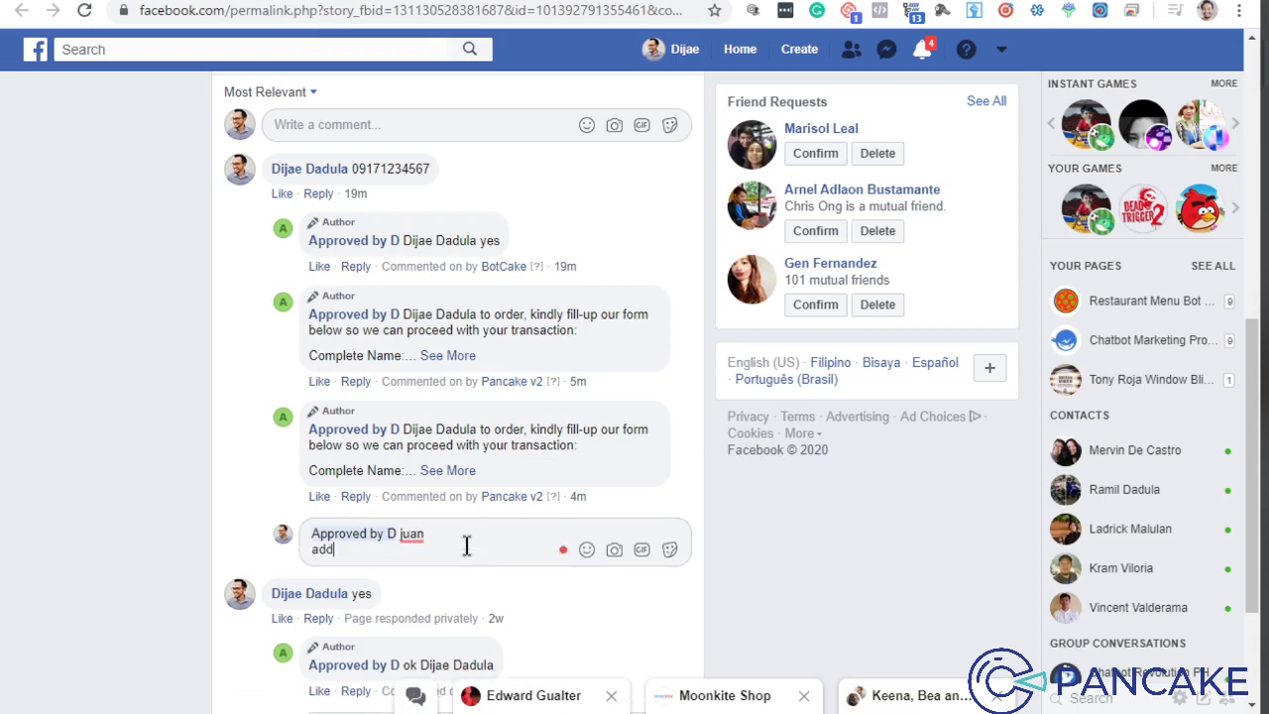
type("address")
key("shift+Return")
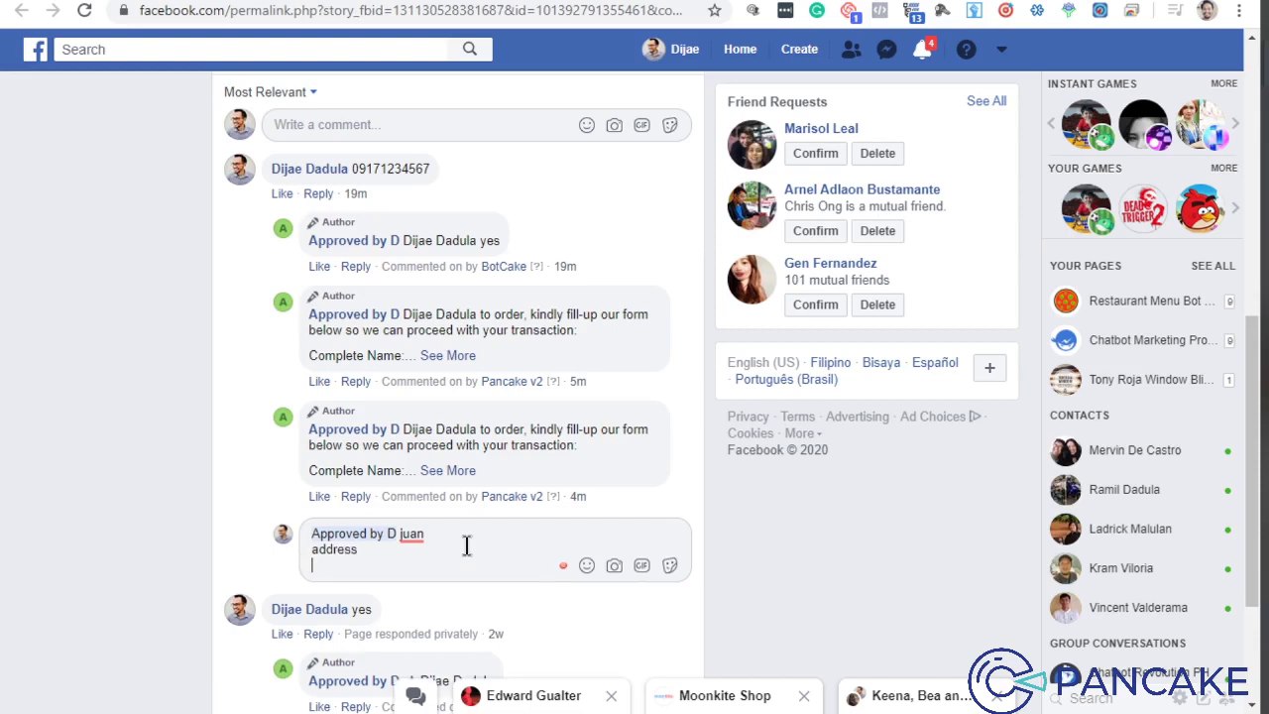
type("1234567")
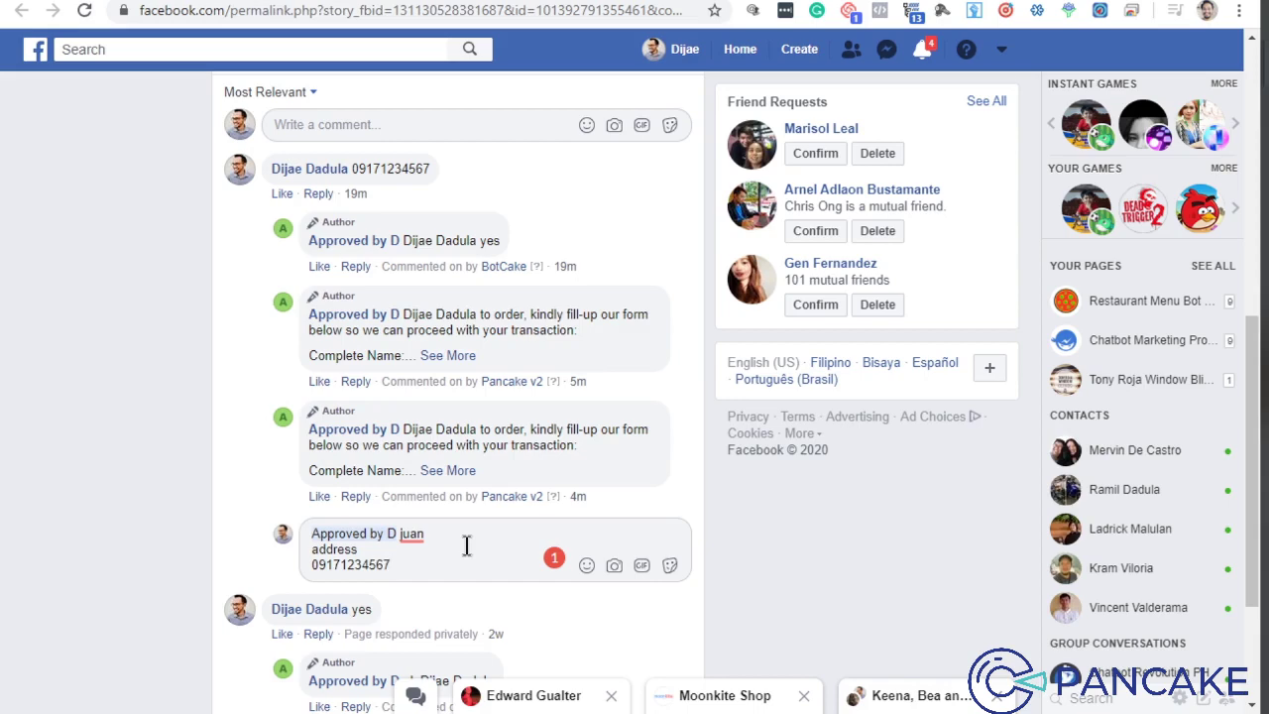
key("shift+Return")
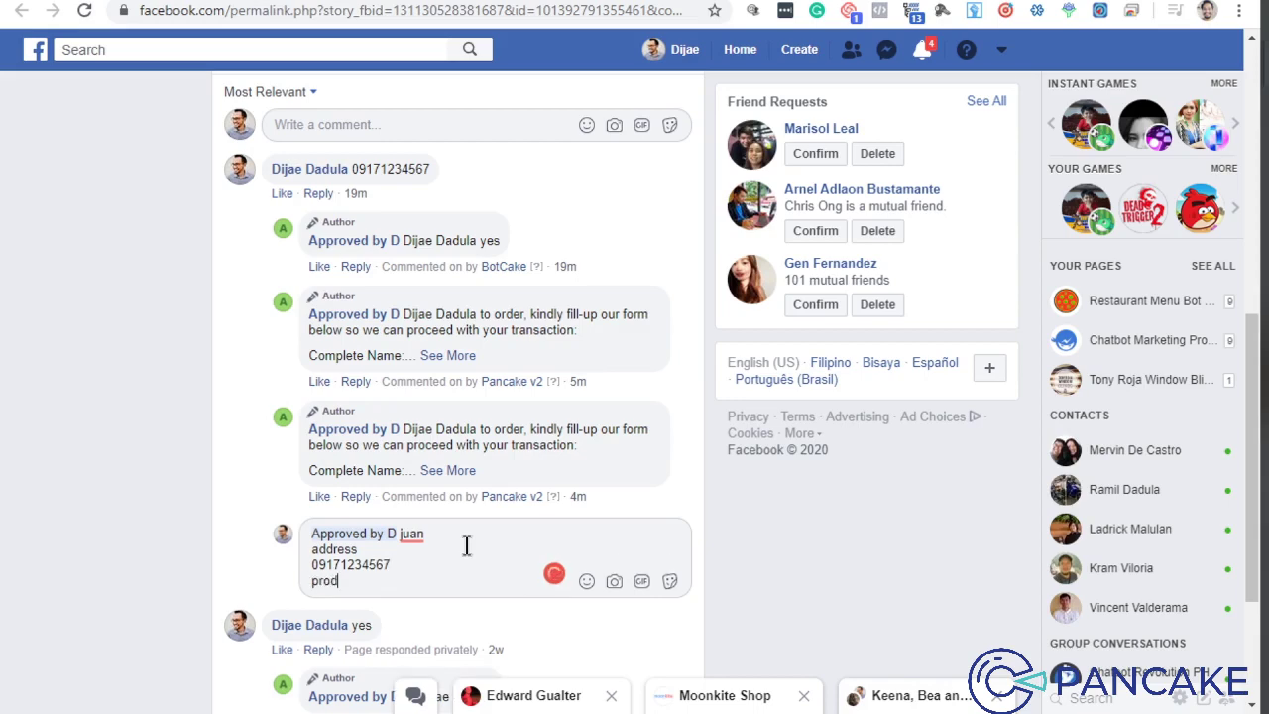
key("shift+Return")
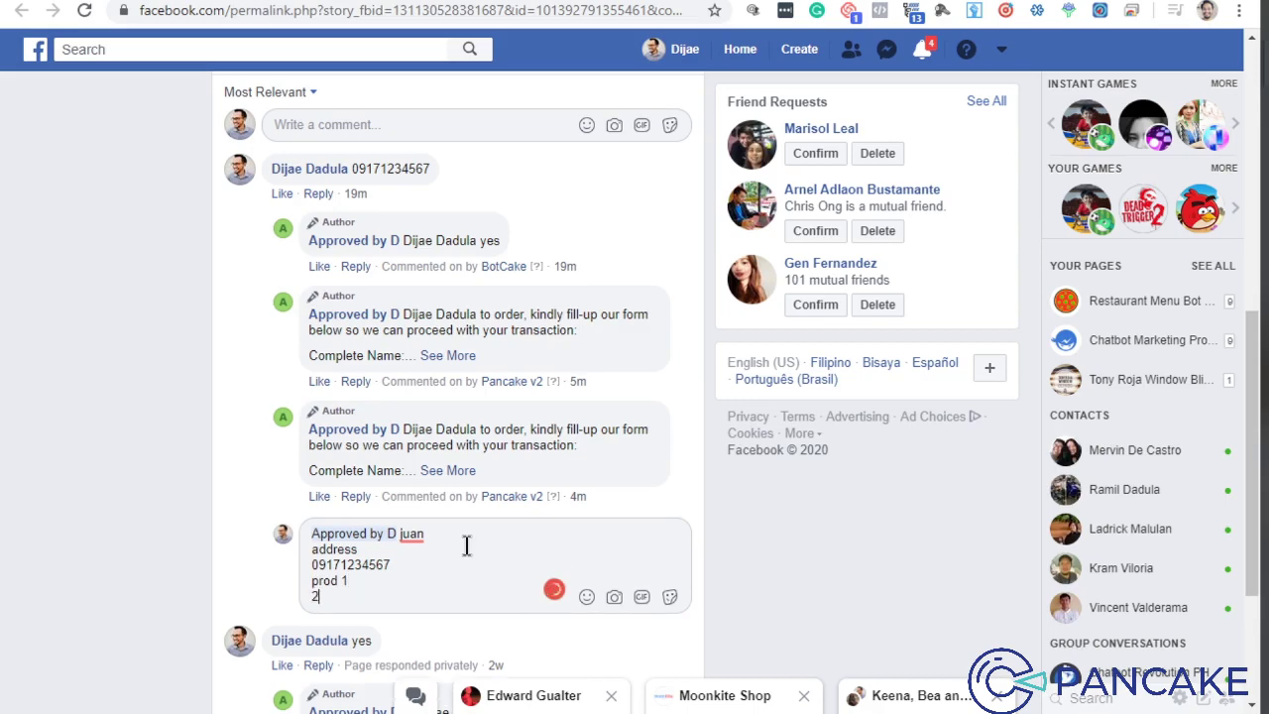
type("2")
key("shift+Return")
type("agree")
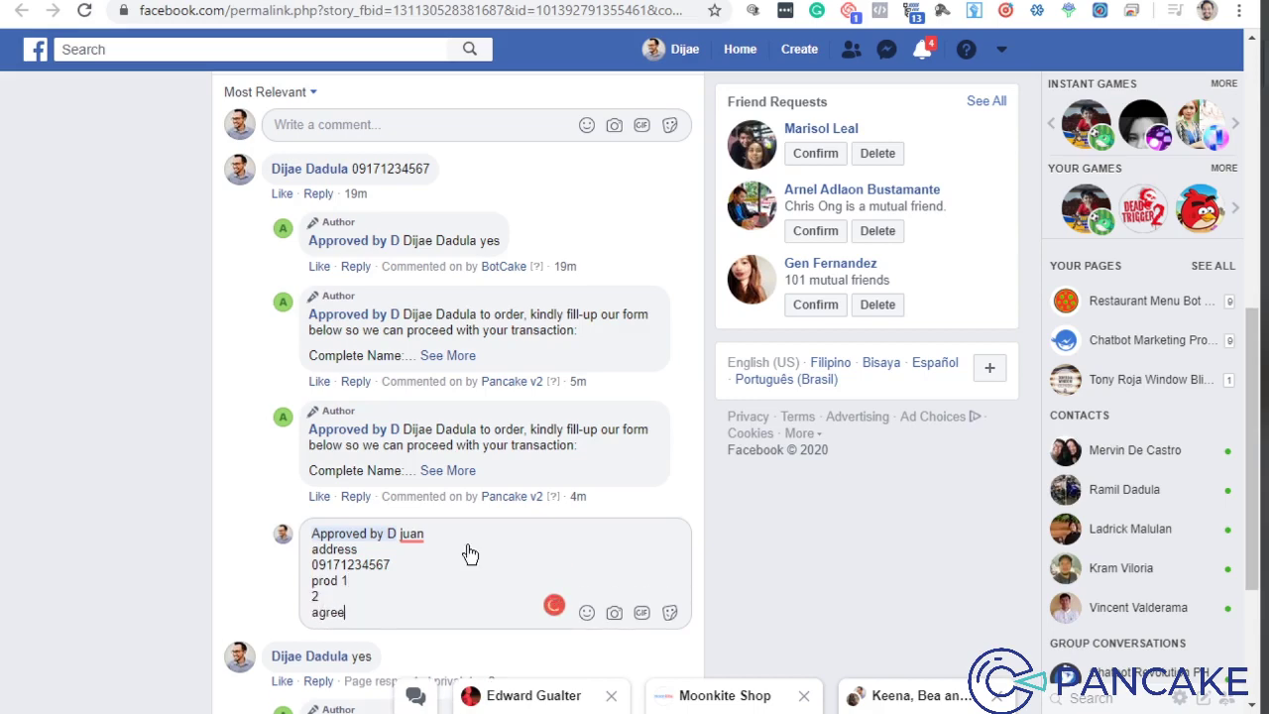
key("Return")
- Switch to Pancake and open the Reply Later comment conversation to view the newly posted order details
left_click(55, 0)
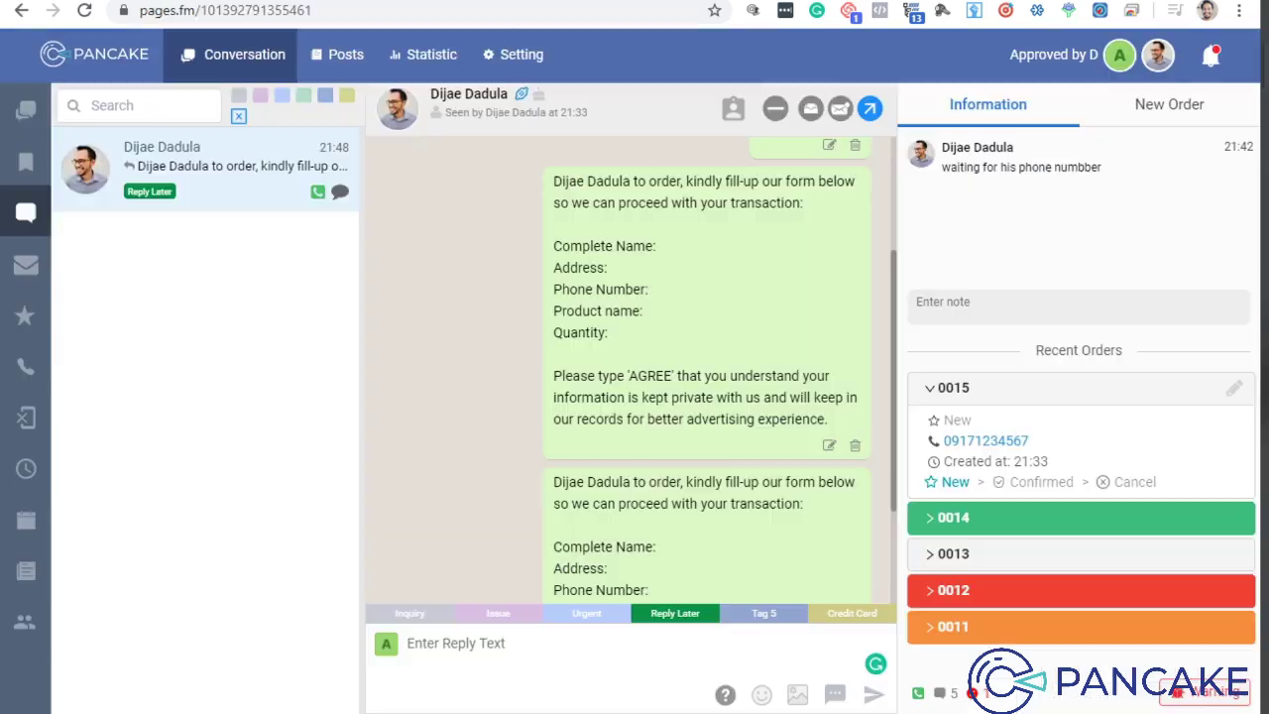
scroll(467, 304, "down", 2)
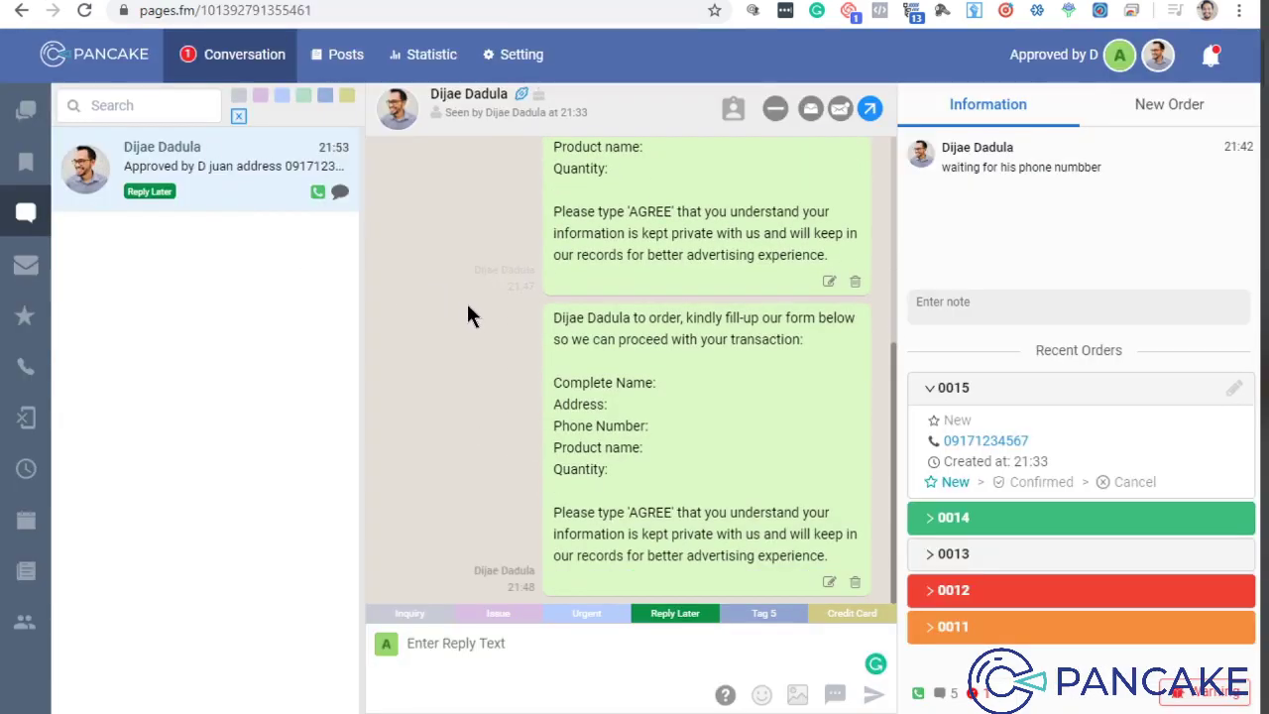
left_click(199, 174)
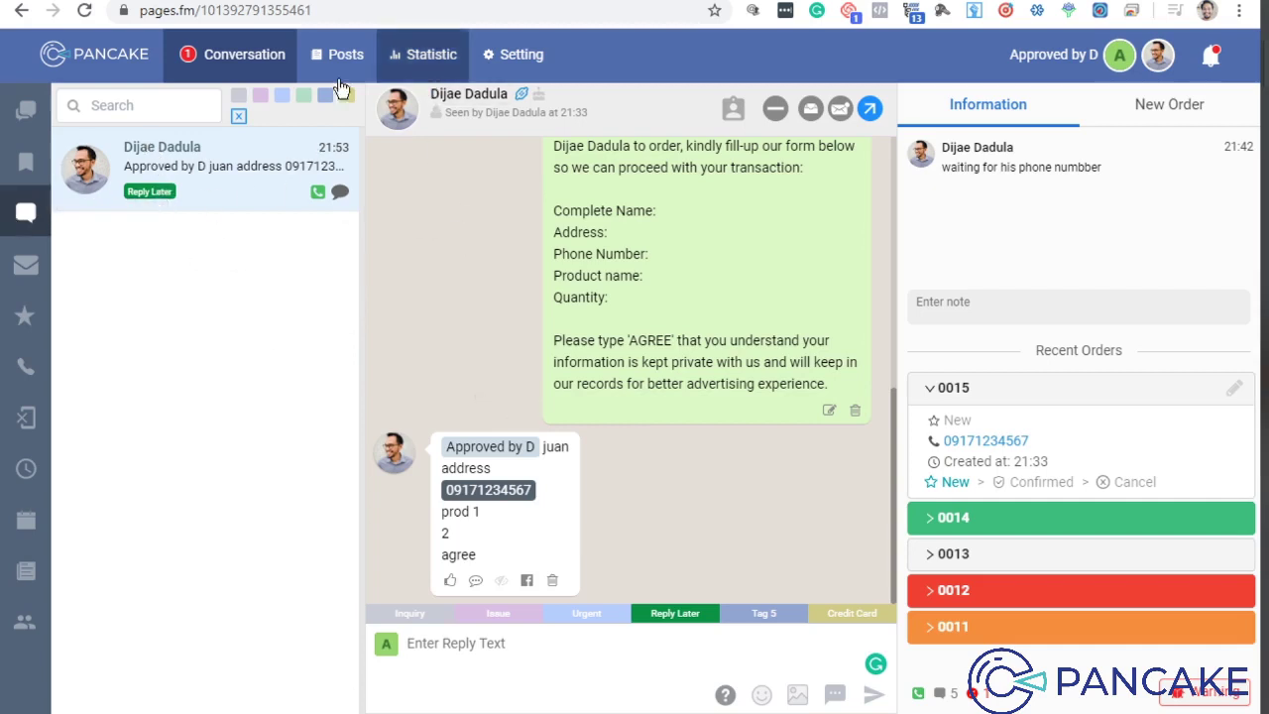
- Open the page's Round Robin Mode settings and review the conversation sharing options
left_click(513, 55)
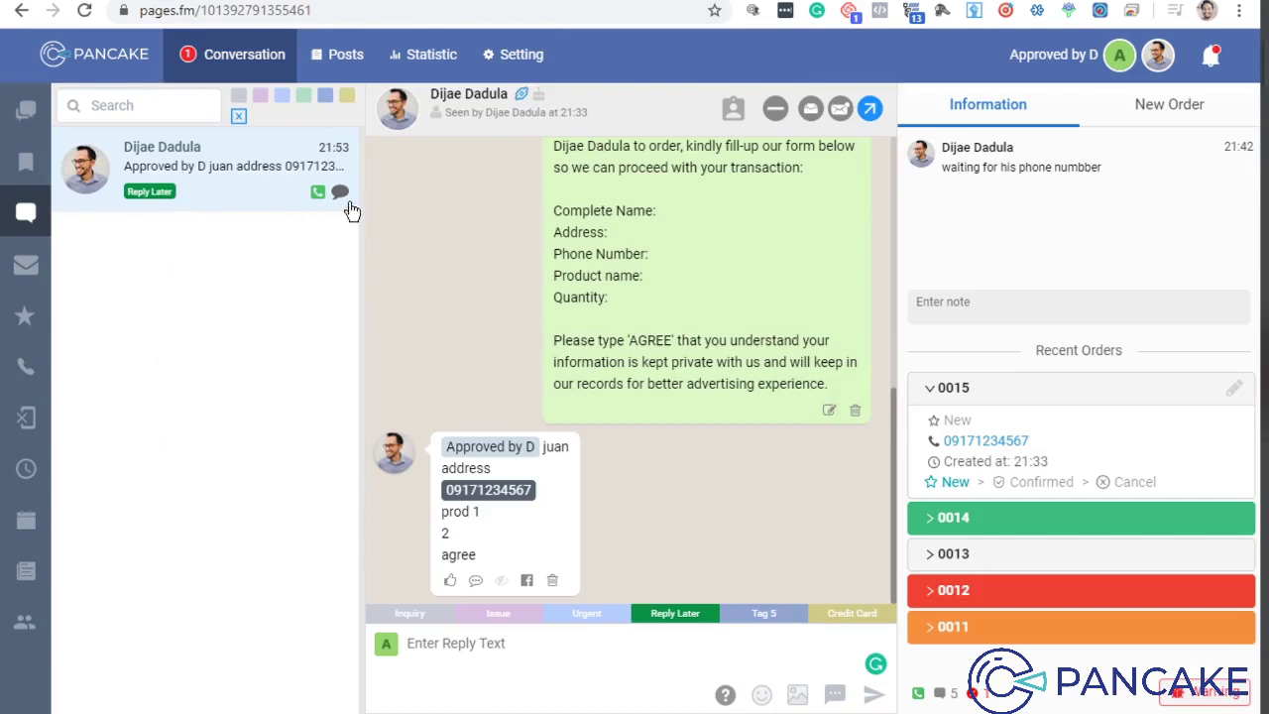
left_click(513, 55)
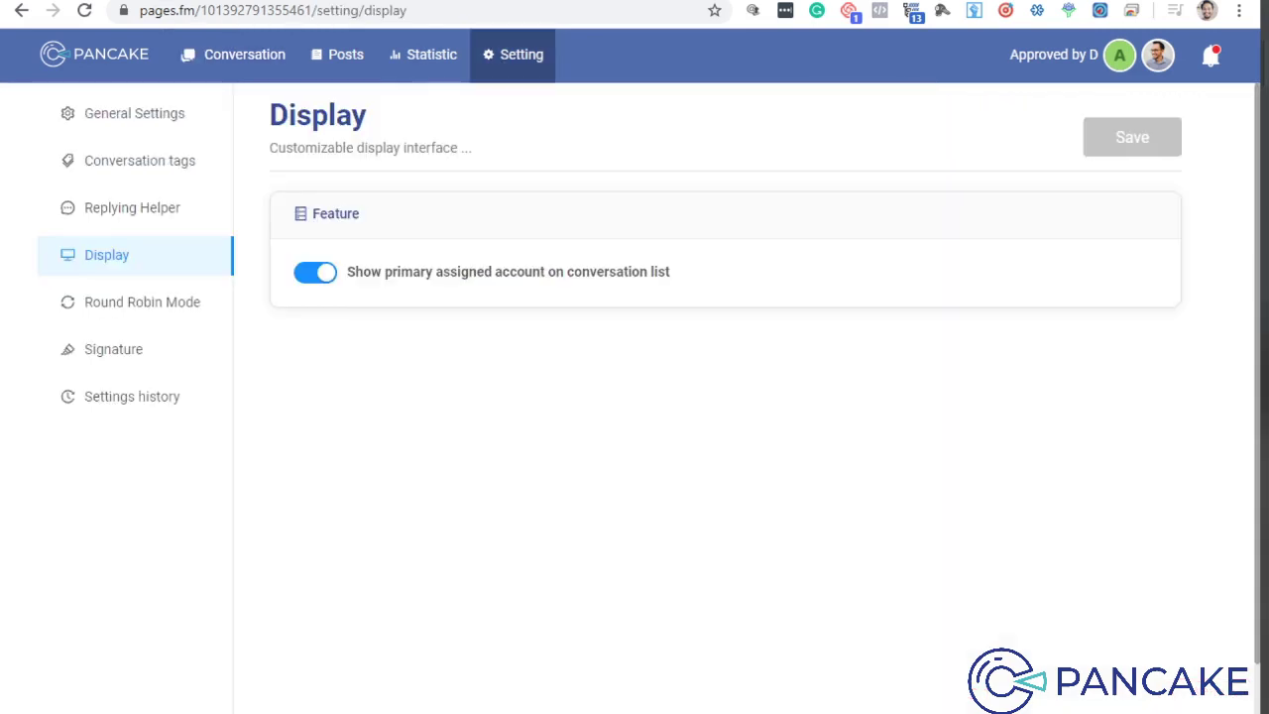
left_click(142, 310)
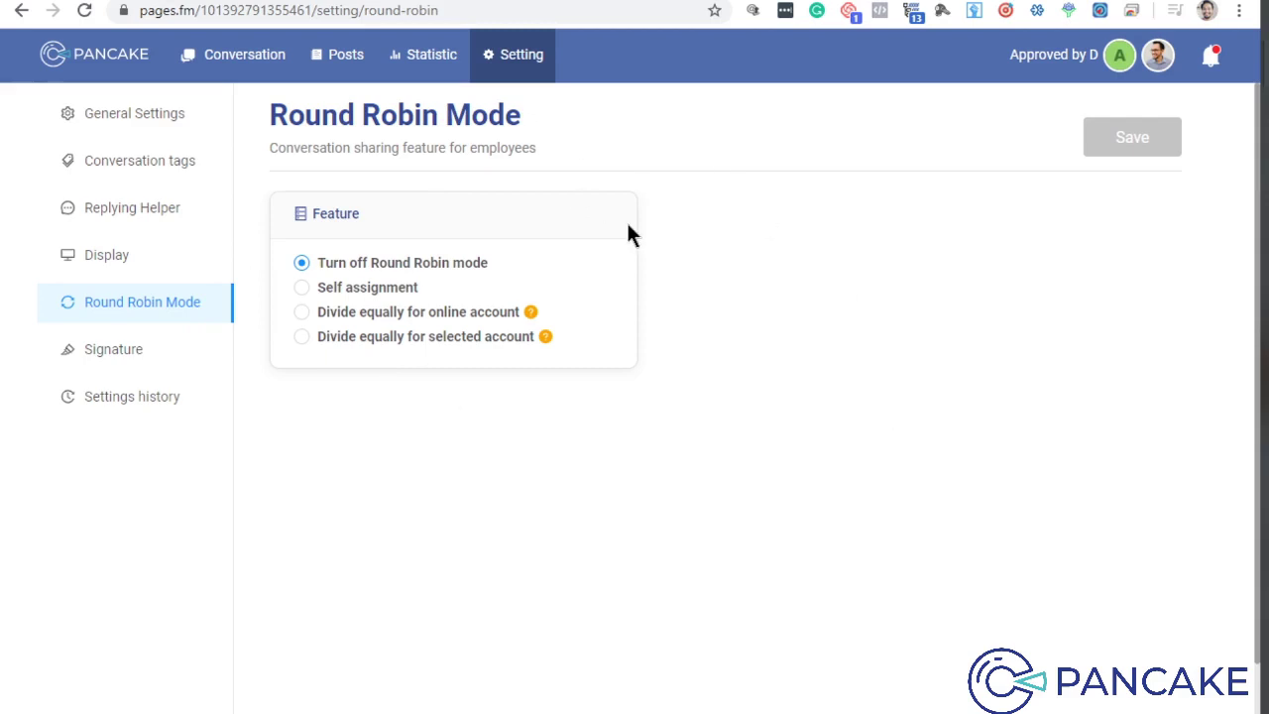
- Enable the page signature, enter "** Grab a free MUG if you order until March 4" as its text, and save it
left_click(109, 352)
left_click(477, 393)
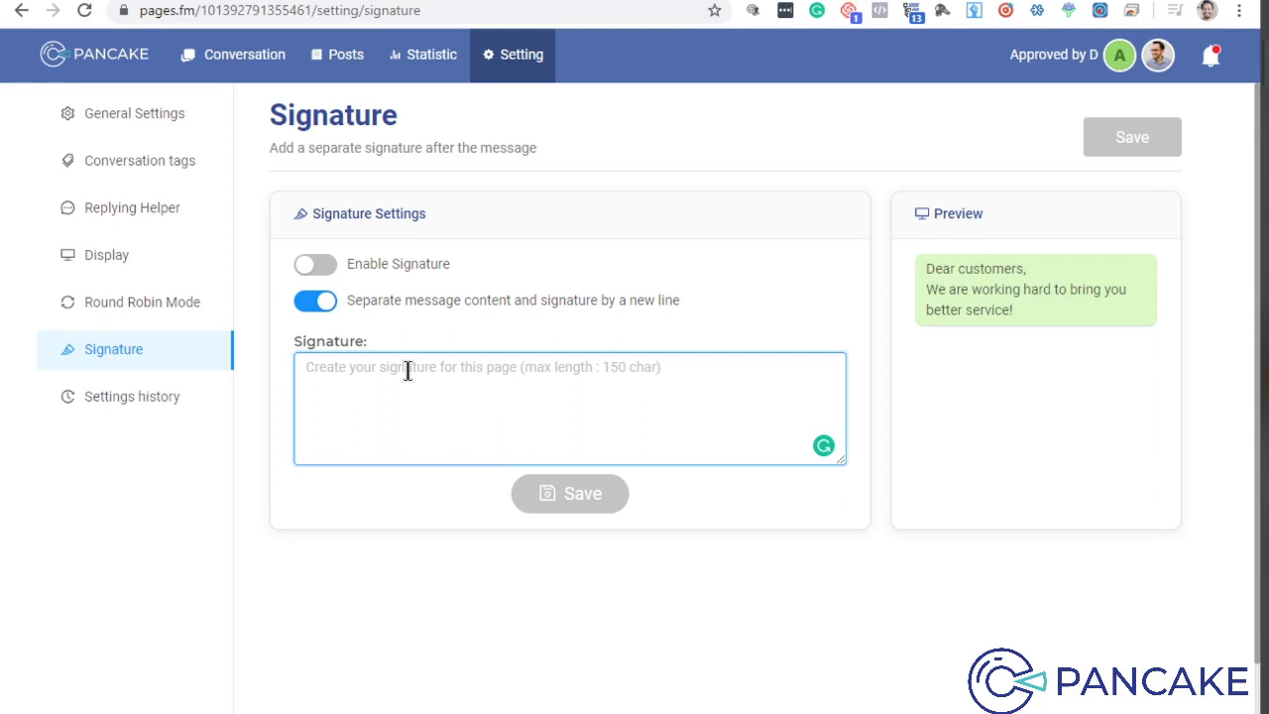
left_click(319, 265)
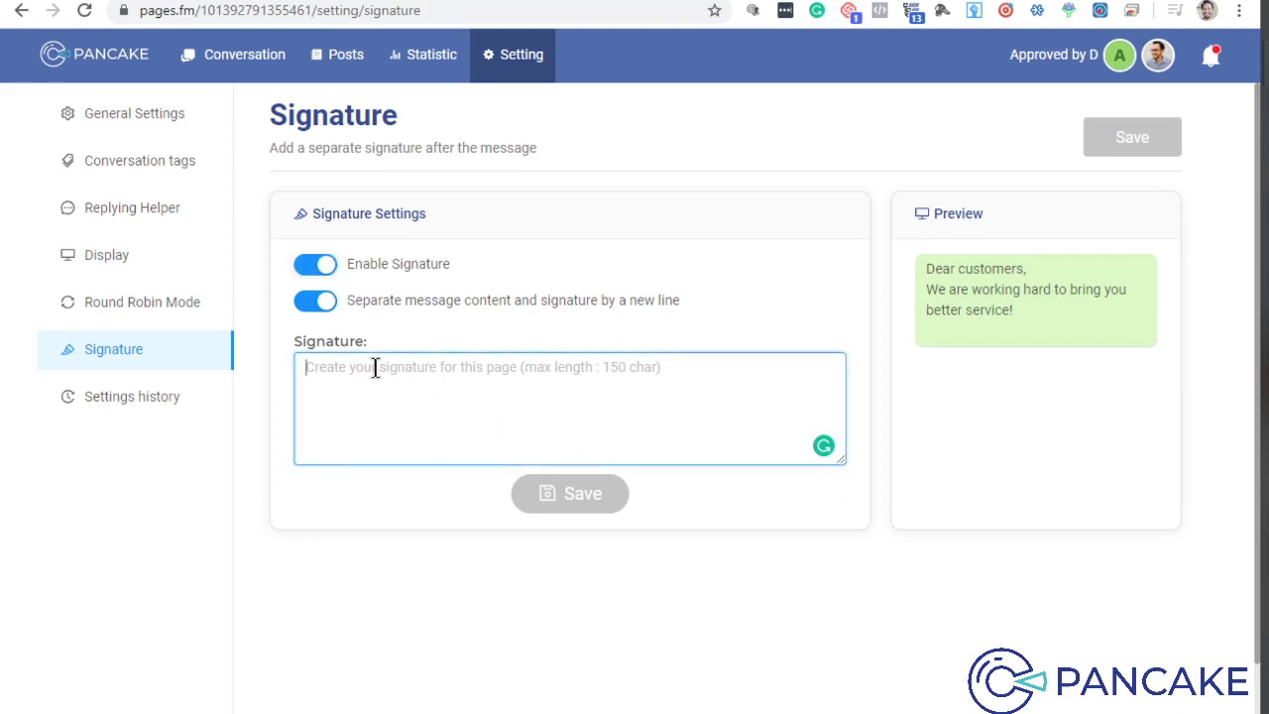
type("**")
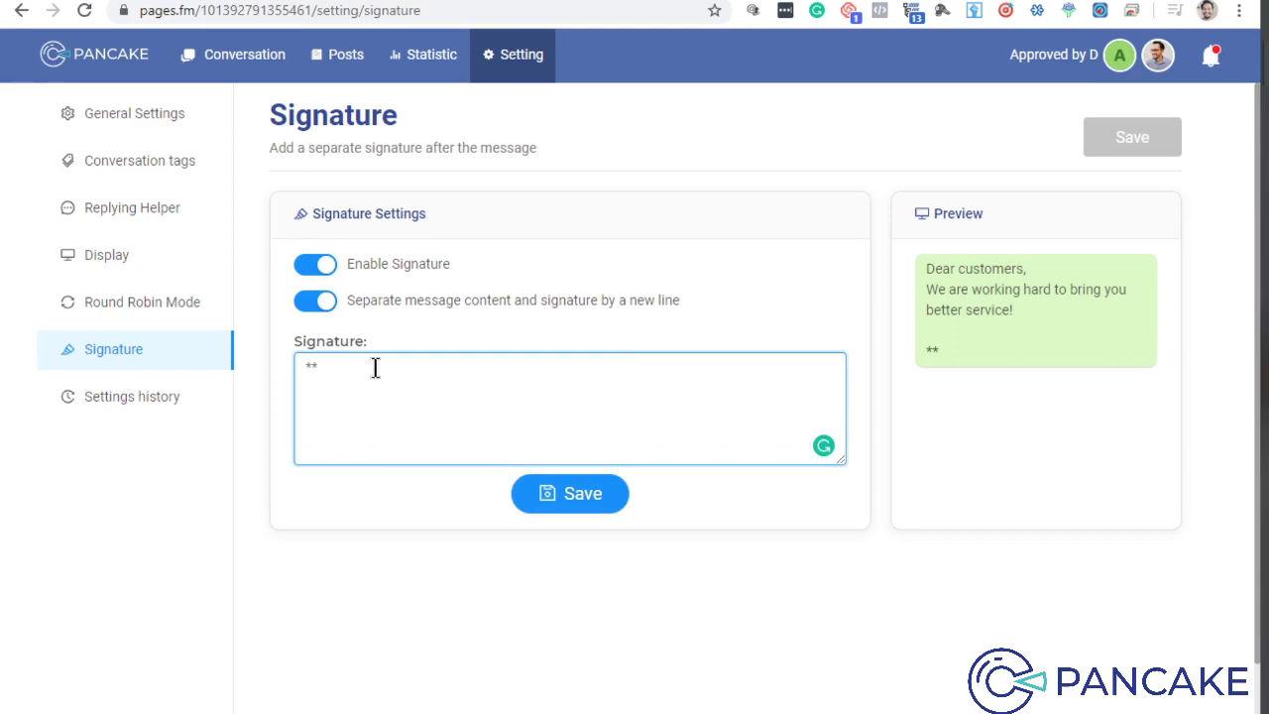
type("Grab a free MUG if you order")
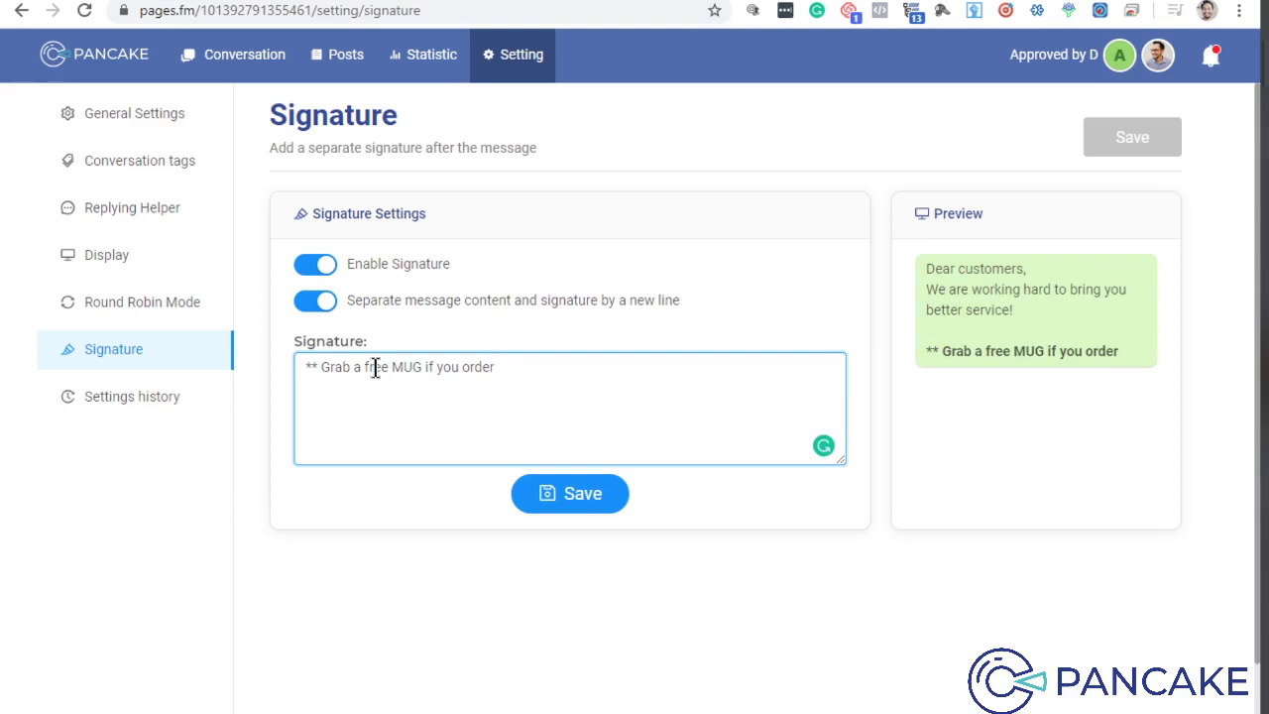
type("until March 4")
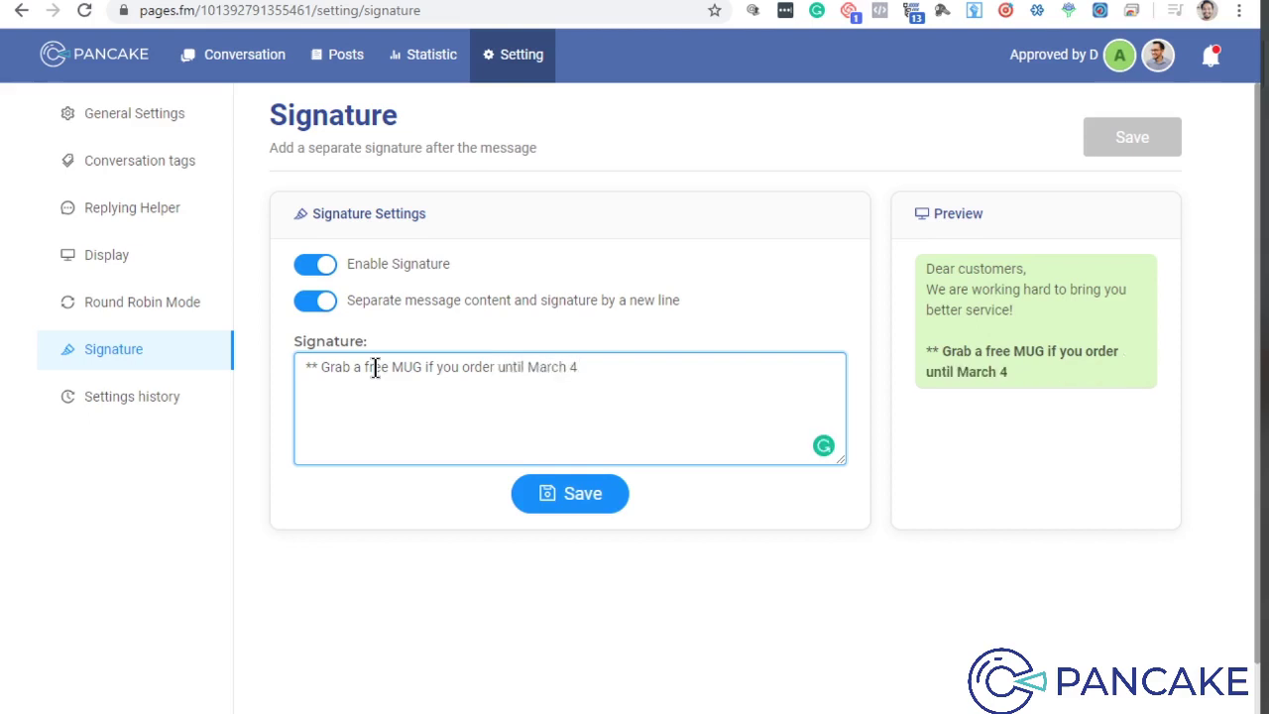
left_click(583, 496)
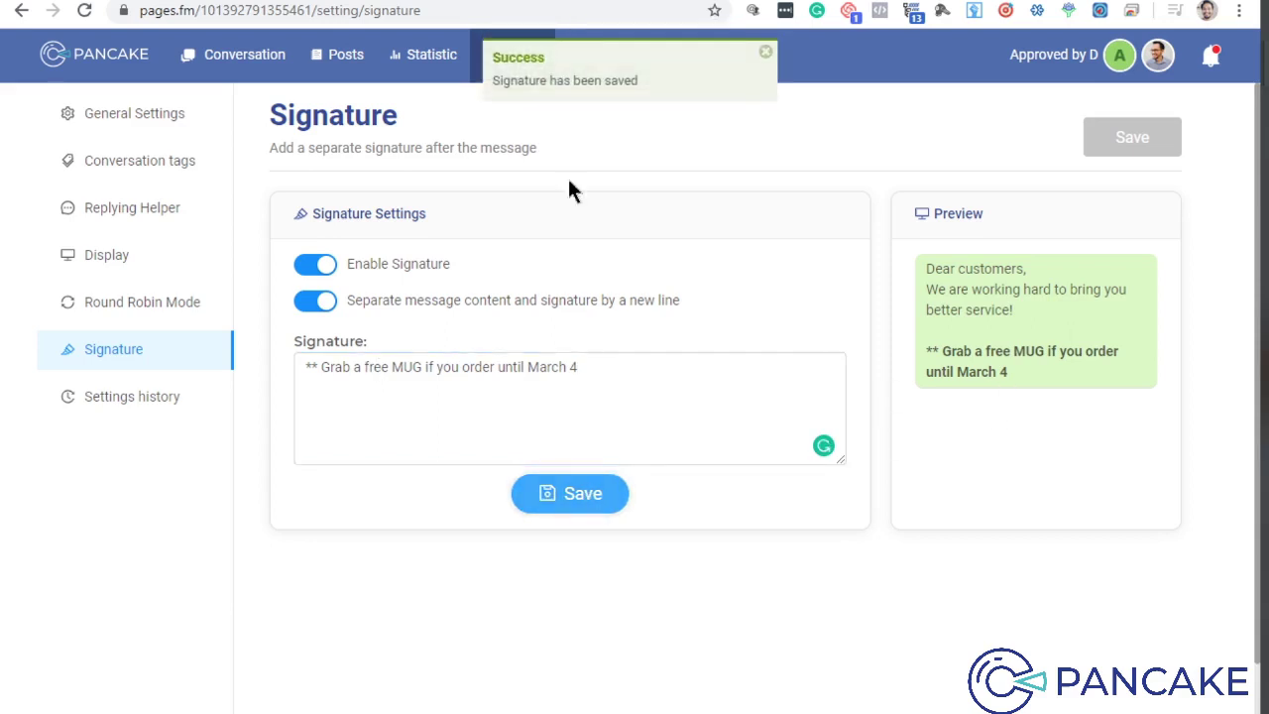
- Filter the conversations by inbox, send "ok thank you very much!" in the Tag 5 conversation, and check the sent message for the signature
left_click(244, 54)
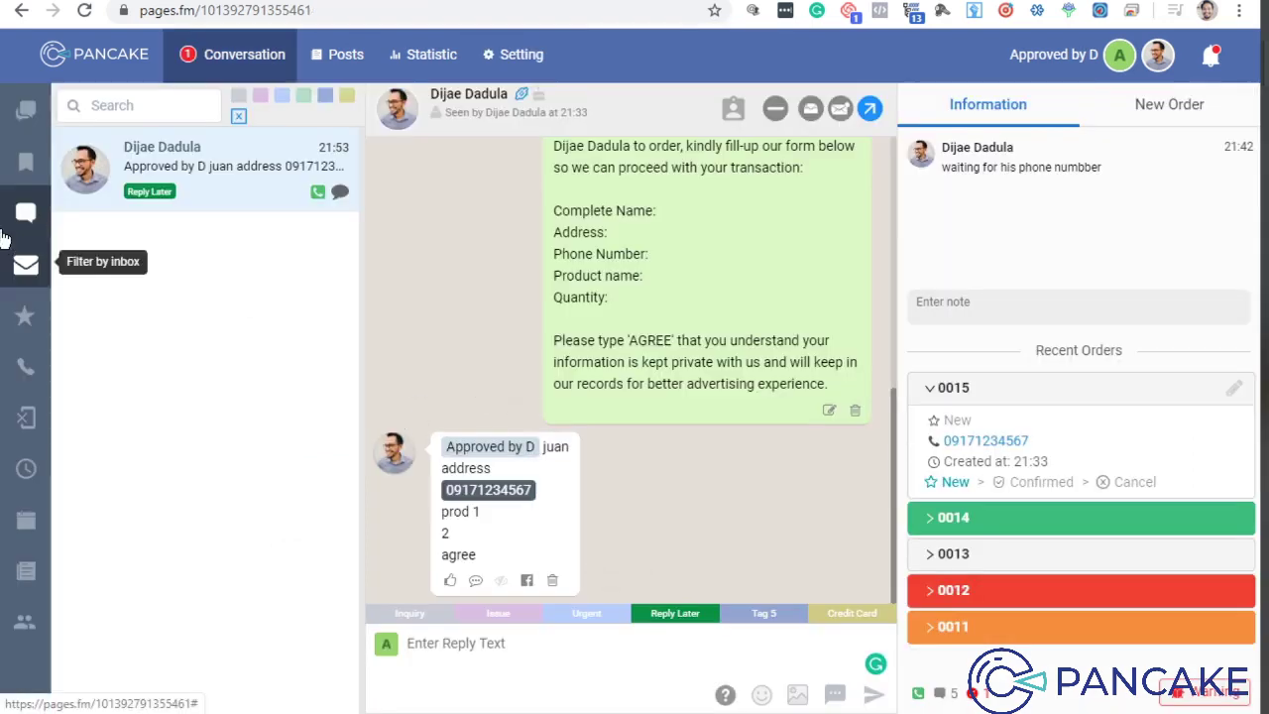
left_click(25, 265)
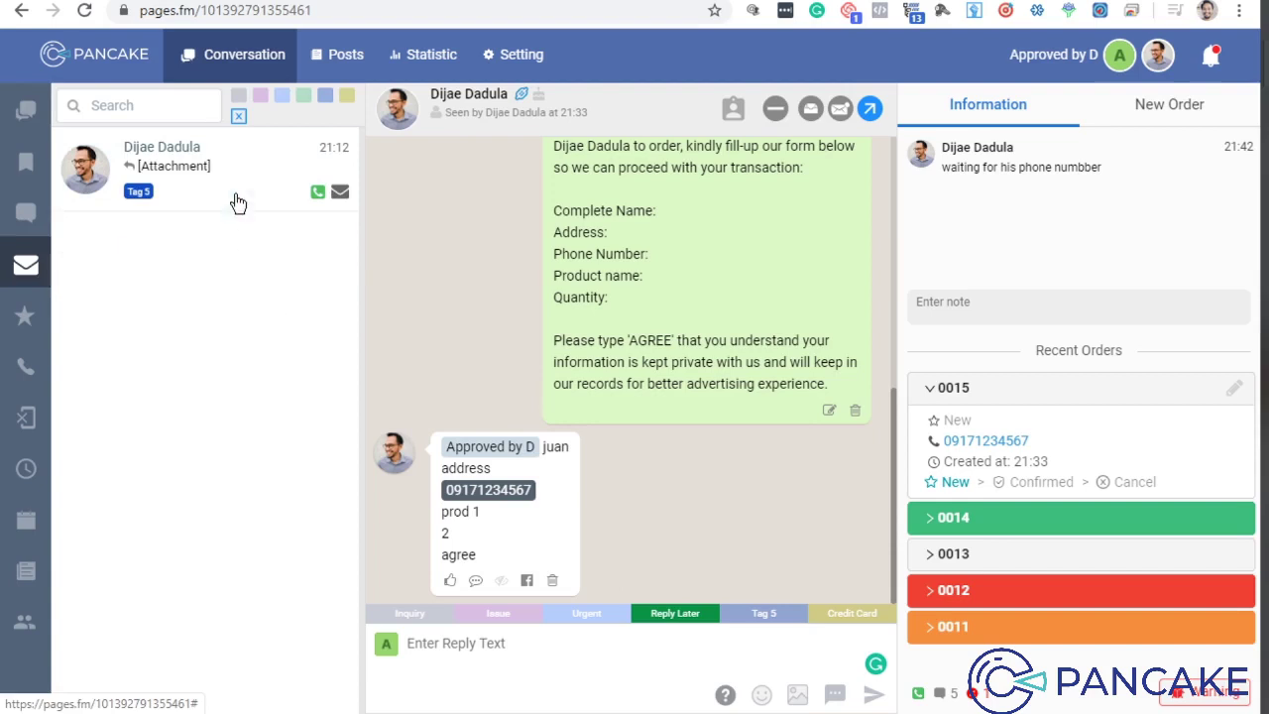
left_click(238, 203)
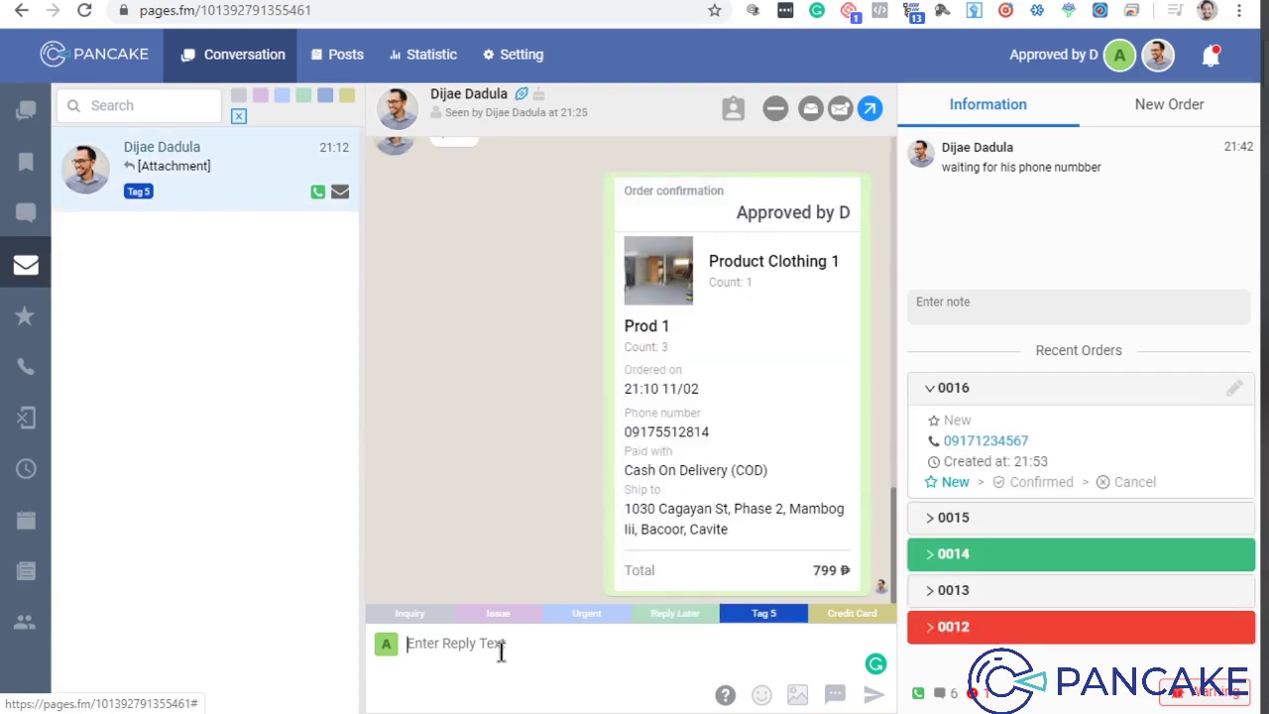
type("ok thank y")
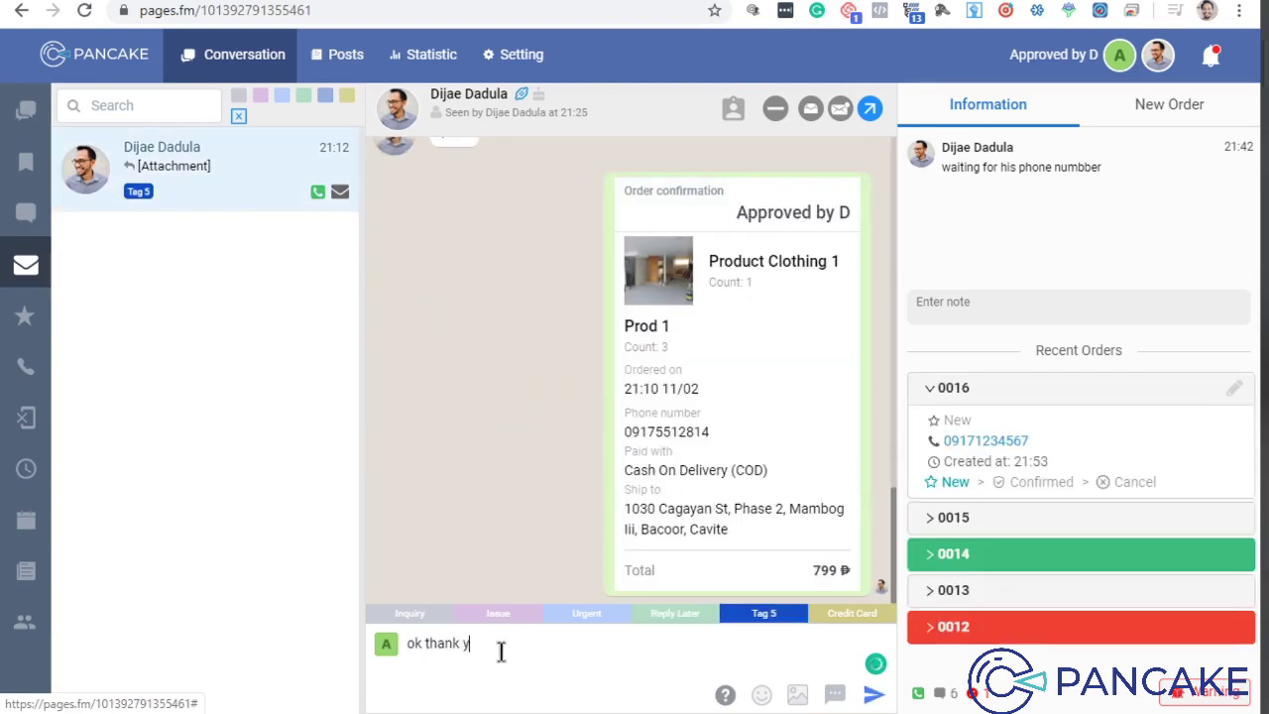
type("ou very much!")
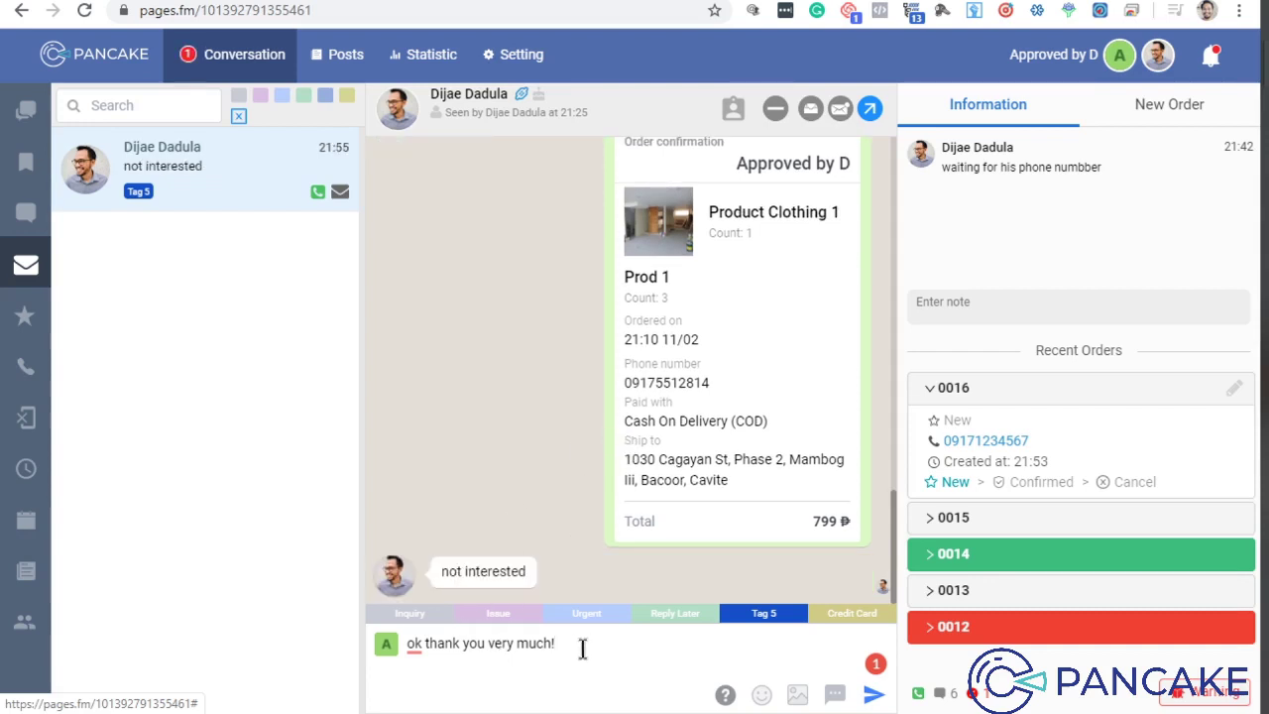
key("Return")
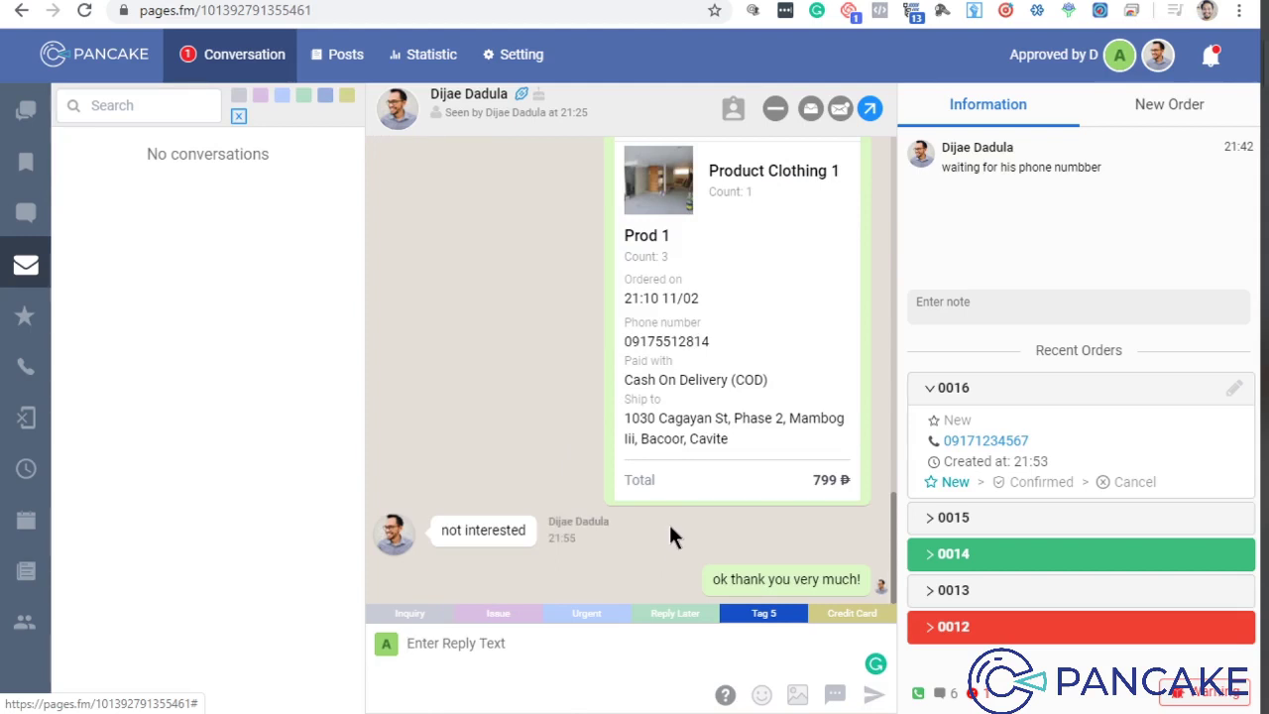
scroll(718, 539, "up", 3)
scroll(718, 523, "down", 3)
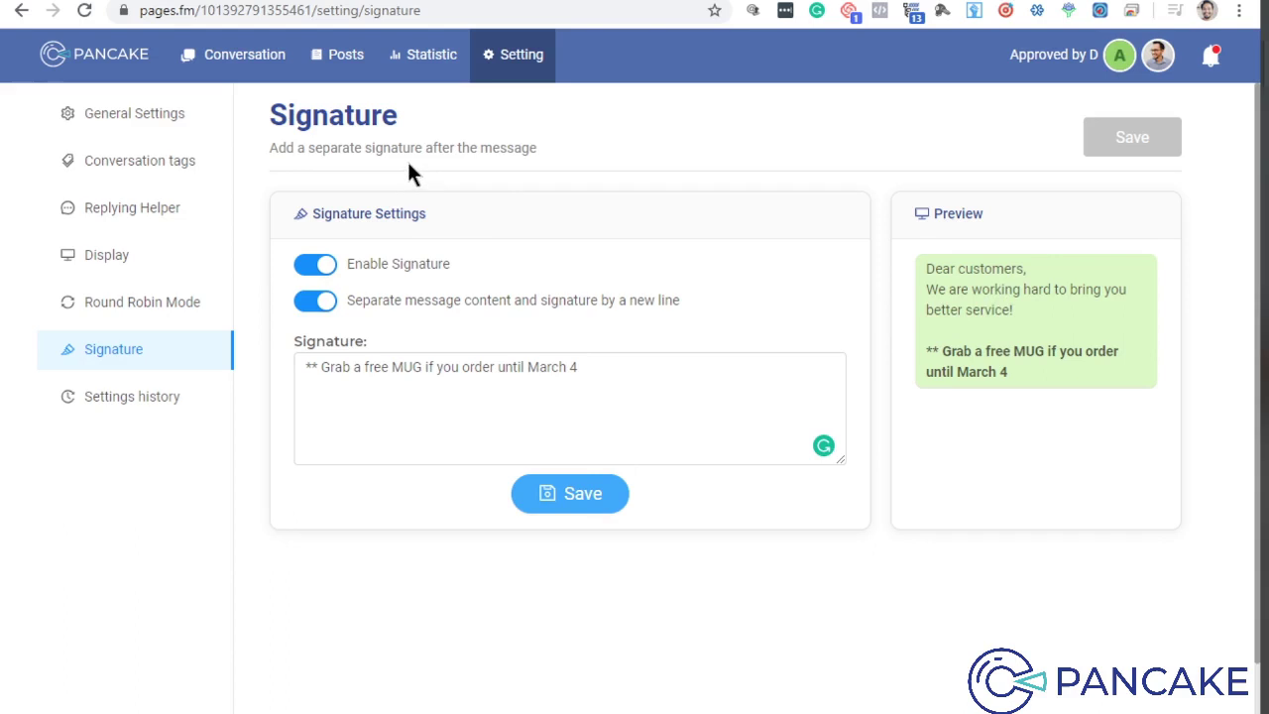
- Save the signature settings again and return to the conversations
left_click(555, 494)
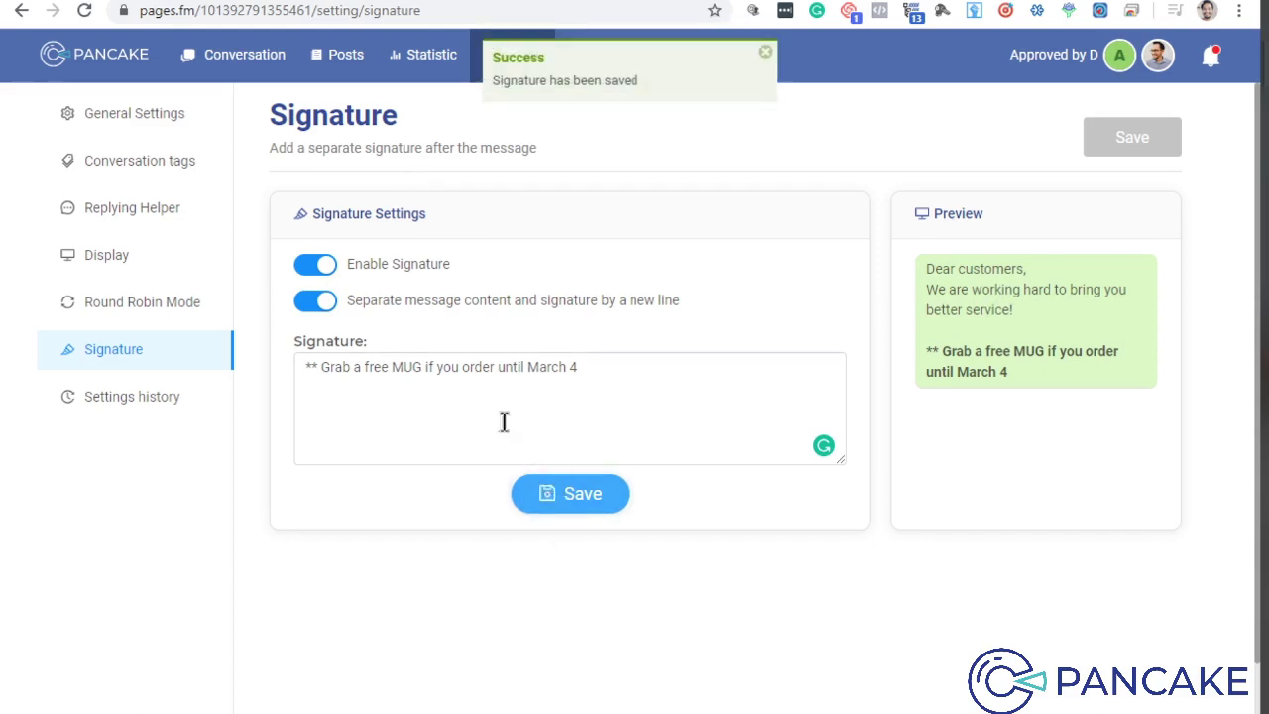
left_click(233, 55)
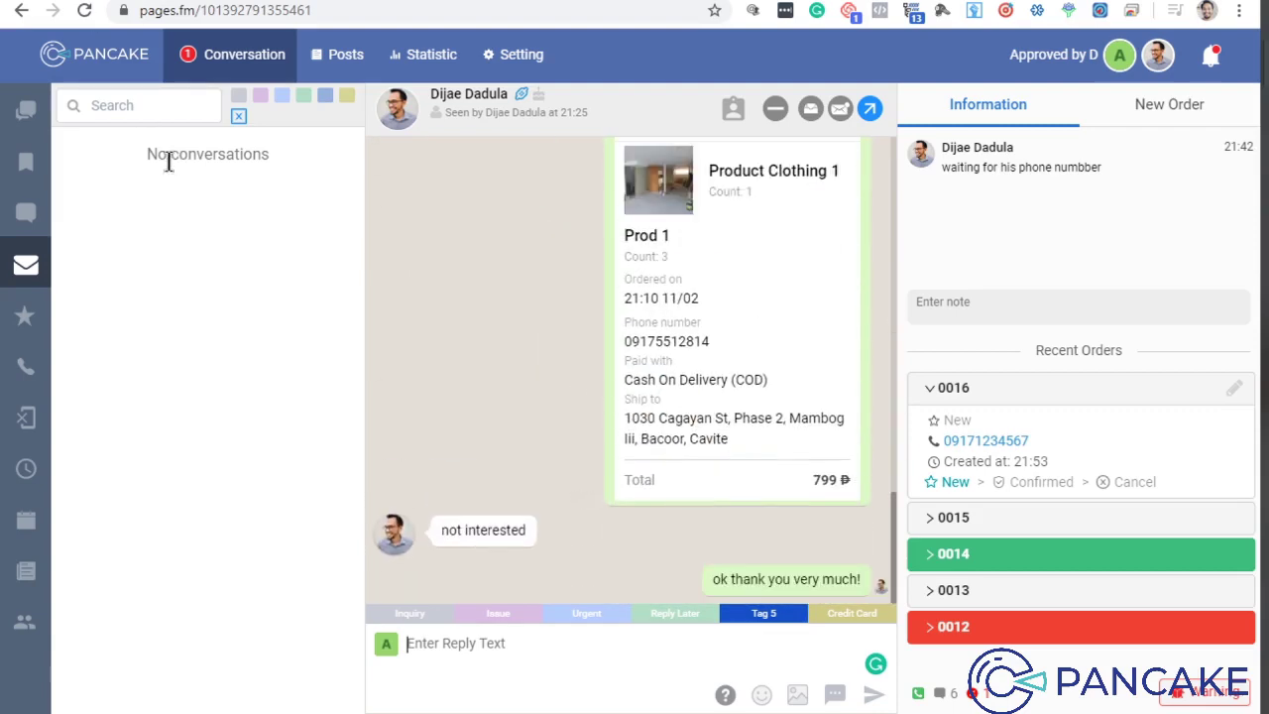
- Reload the conversation list, open the Reply Later conversation, and switch to the Tag 5 message conversation
left_click(84, 11)
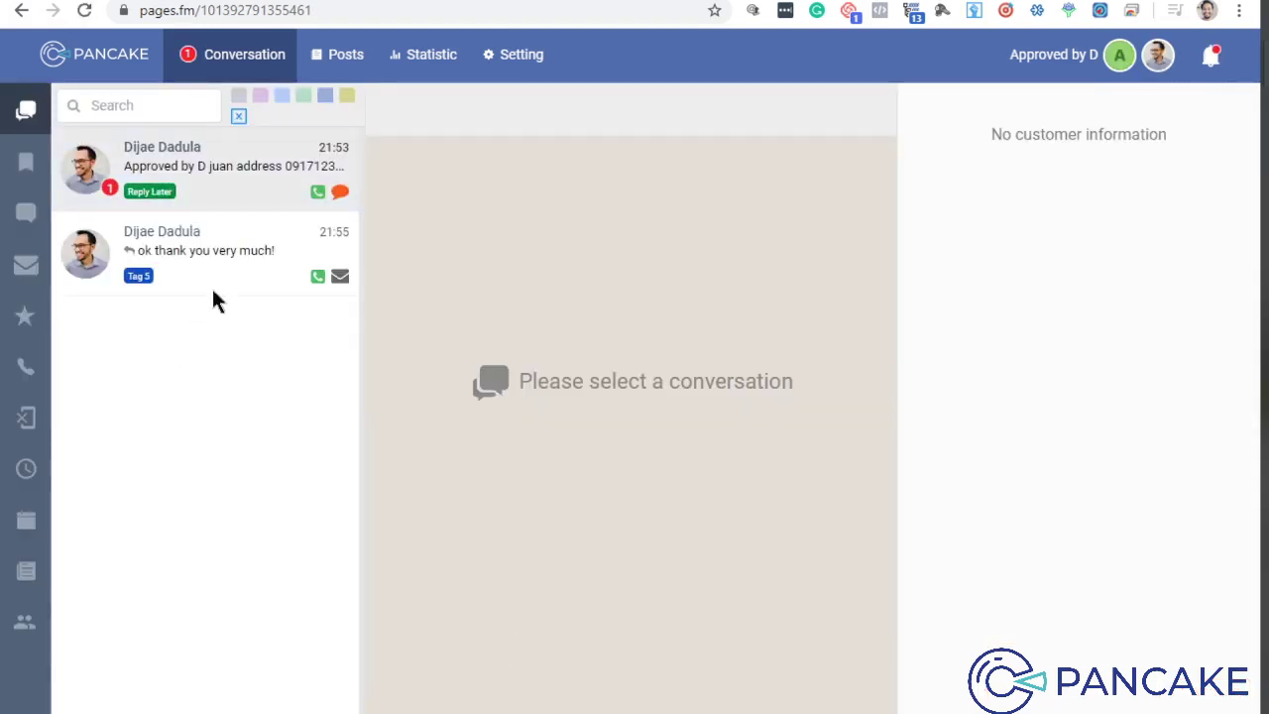
left_click(255, 208)
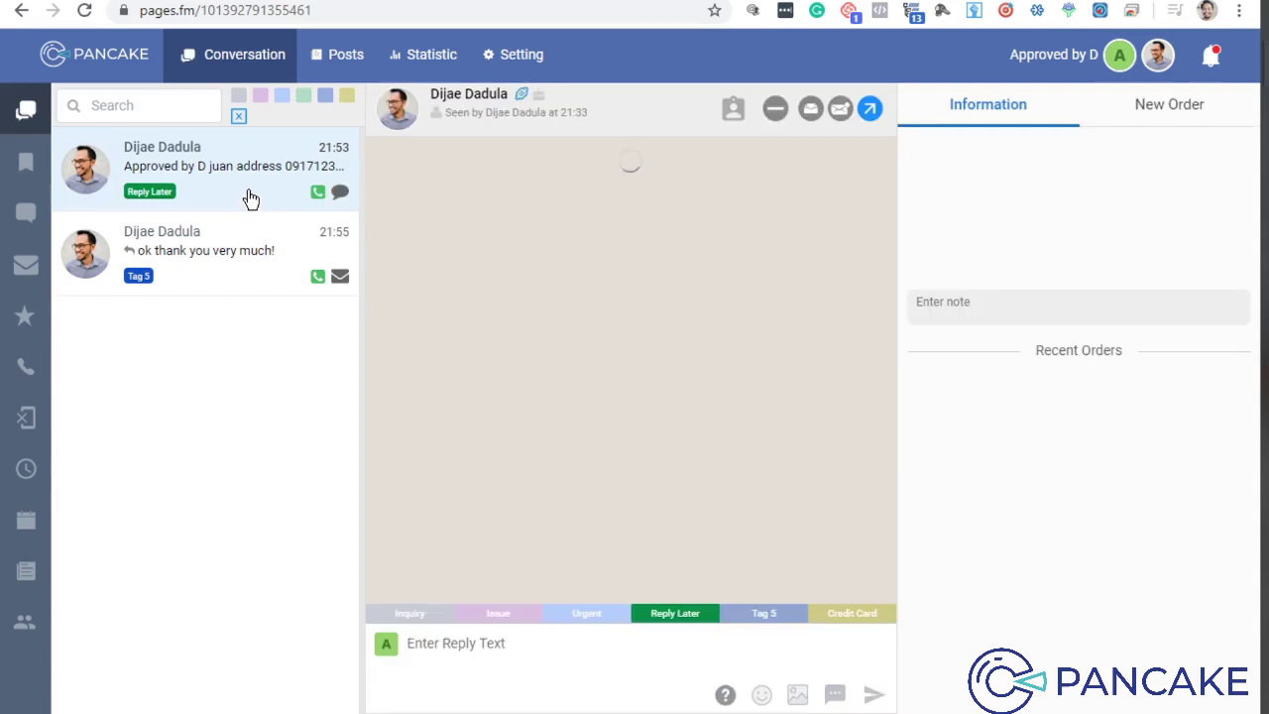
left_click(191, 220)
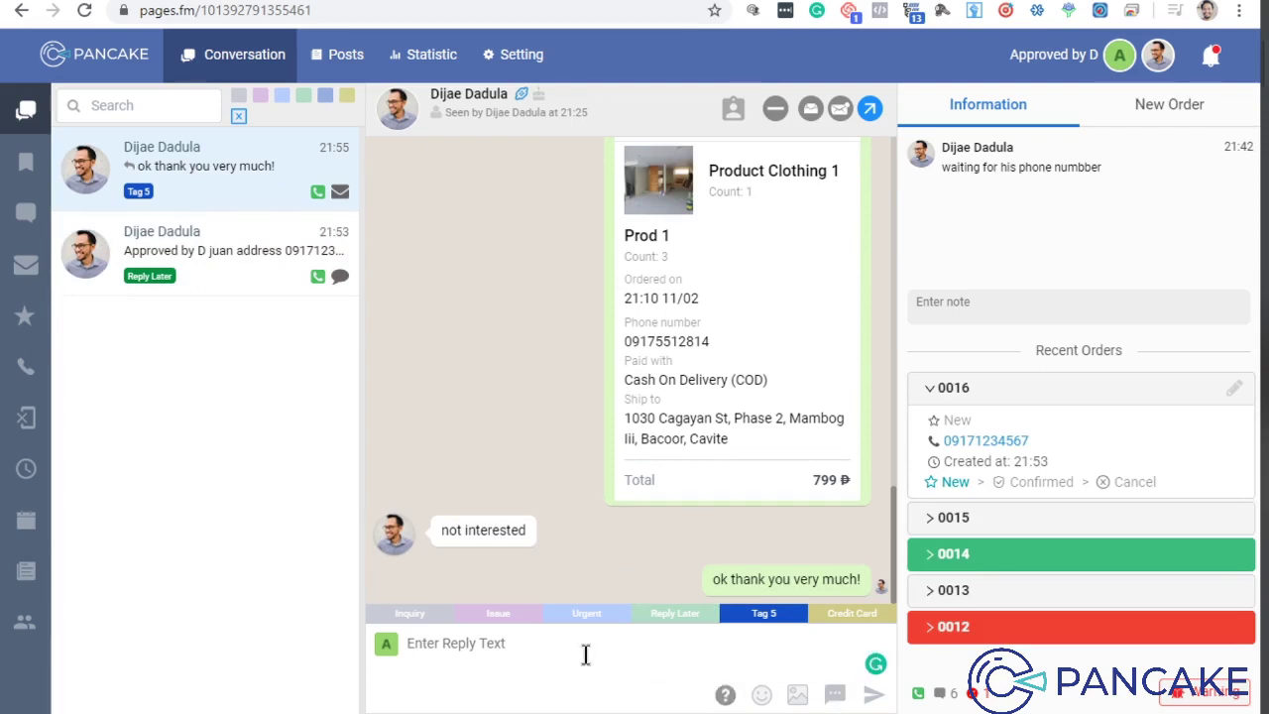
- Send "ok thanks" in the Tag 5 conversation and check the signature line in the sent message
type("ok thanks")
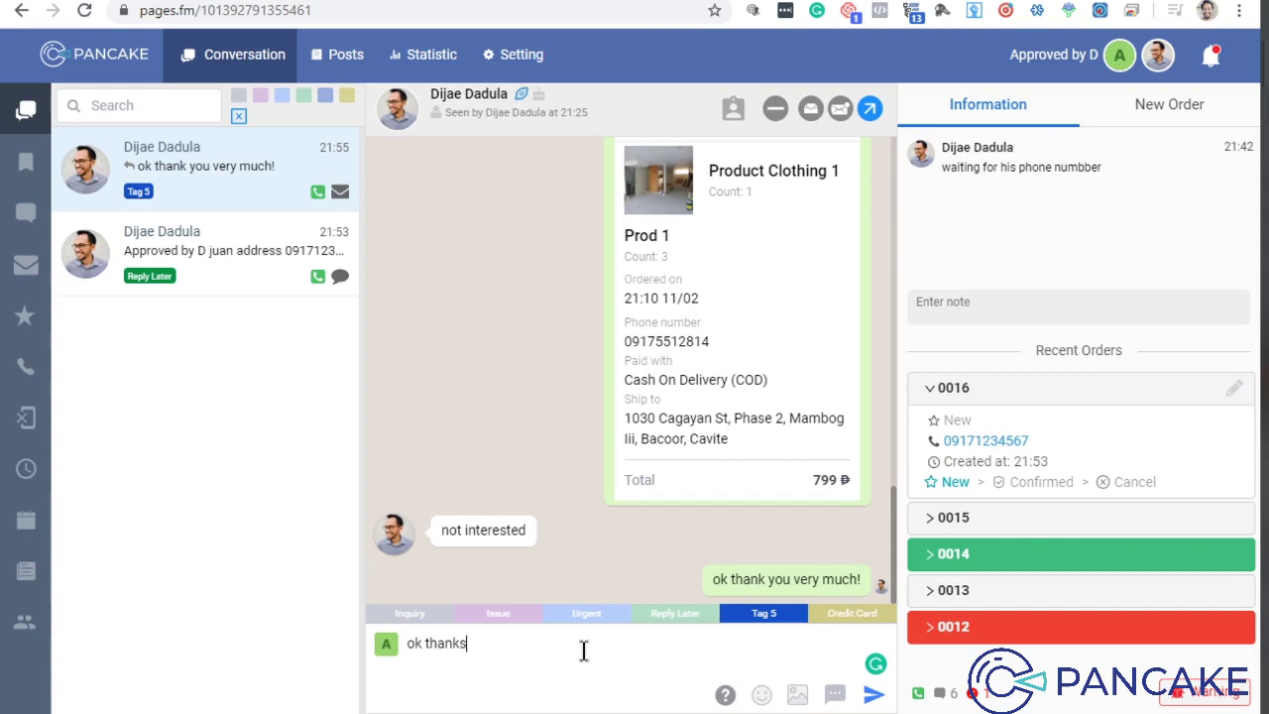
key("Return")
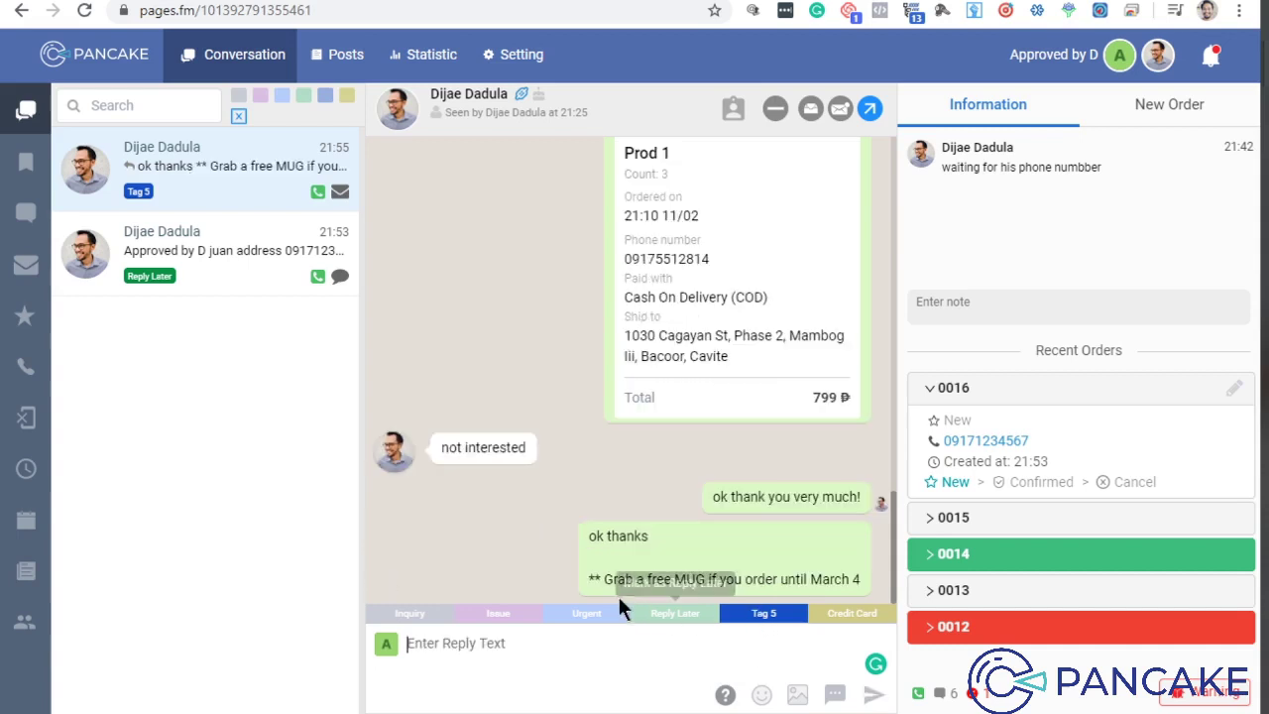
left_click_drag(587, 575, 861, 578)
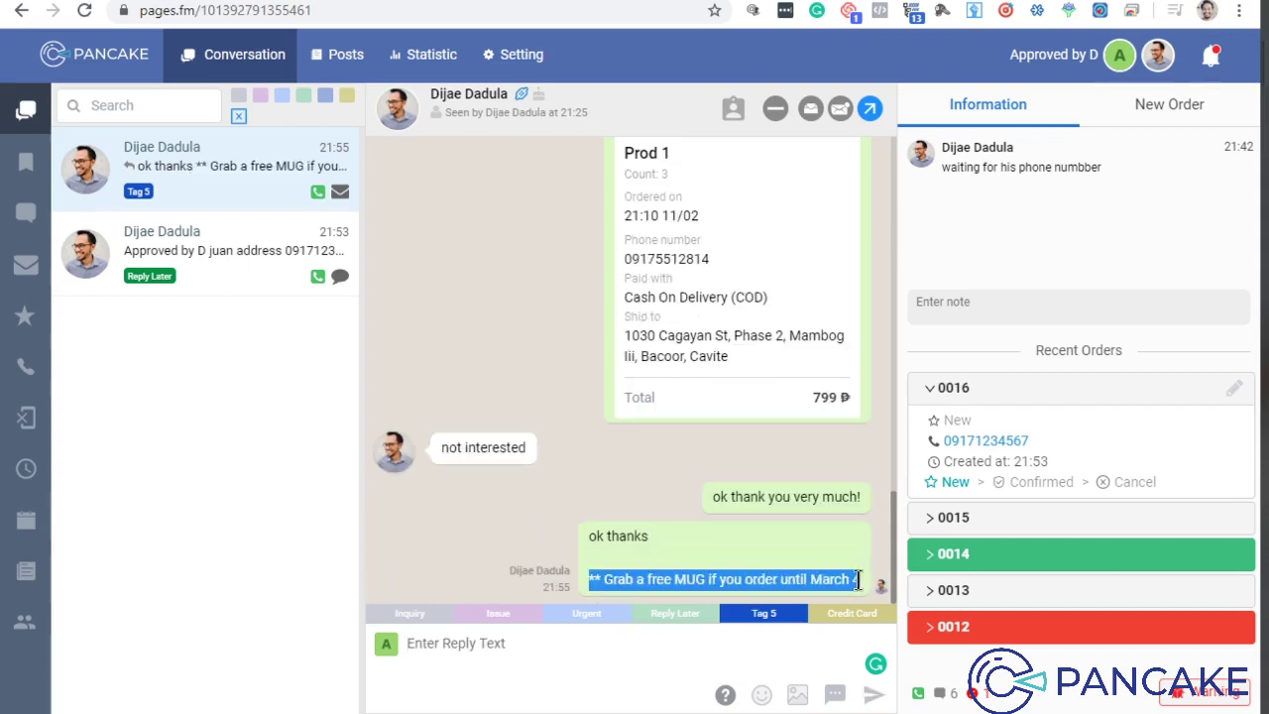
left_click(811, 579)
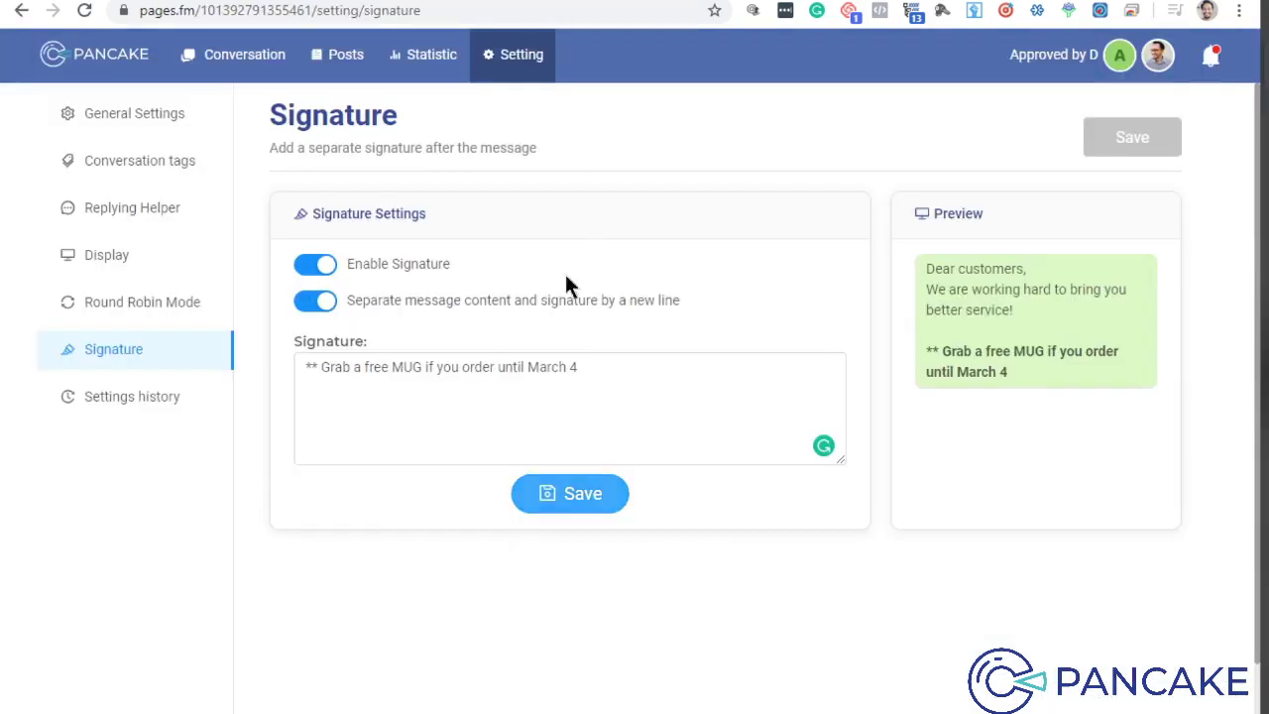
- Change the page signature to "P.S. Limited offer - Grab a free MUG if you order until March 4" and save it
left_click(300, 369)
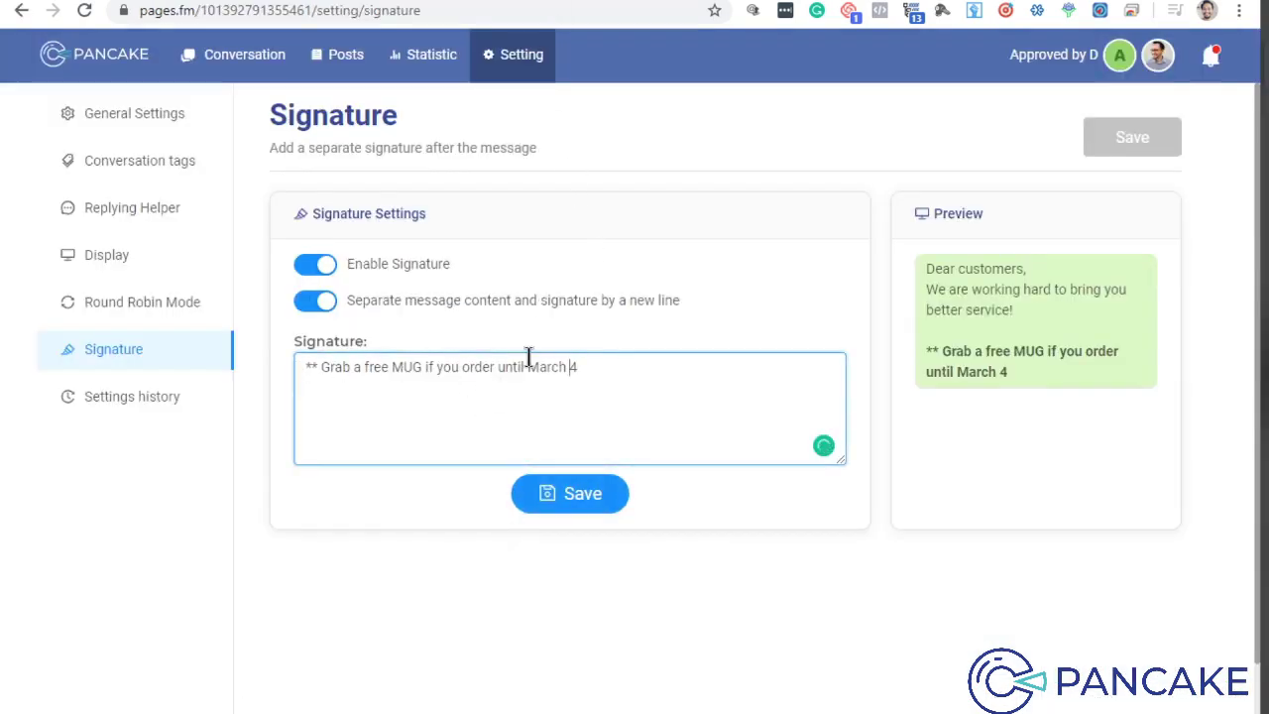
key("Left")
key("Left")
key("Left")
key("Left")
key("Left")
key("Left")
key("Left")
key("Left")
key("Left")
key("Left")
key("Left")
key("Left")
key("Left")
key("Left")
key("Left")
key("Left")
key("Left")
key("Left")
key("Left")
key("Left")
left_click_drag(322, 367, 215, 369)
type("P.S. Lim")
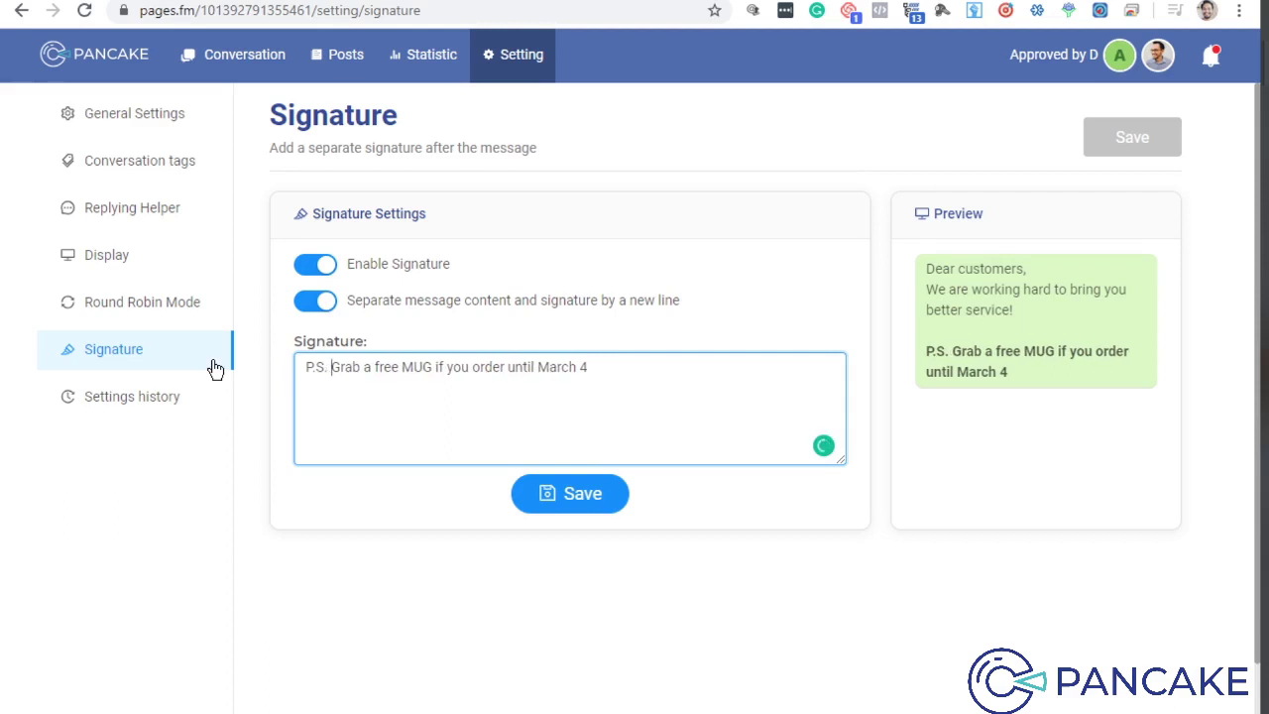
type("ited offer")
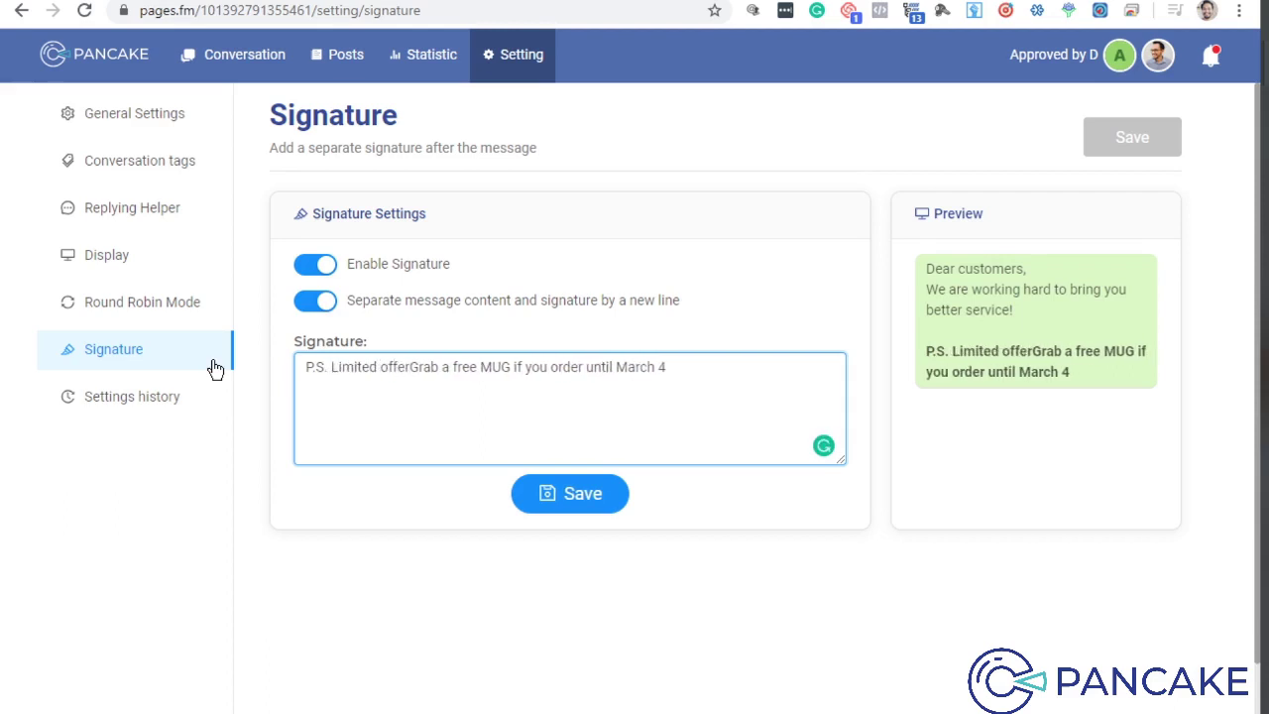
type(" -")
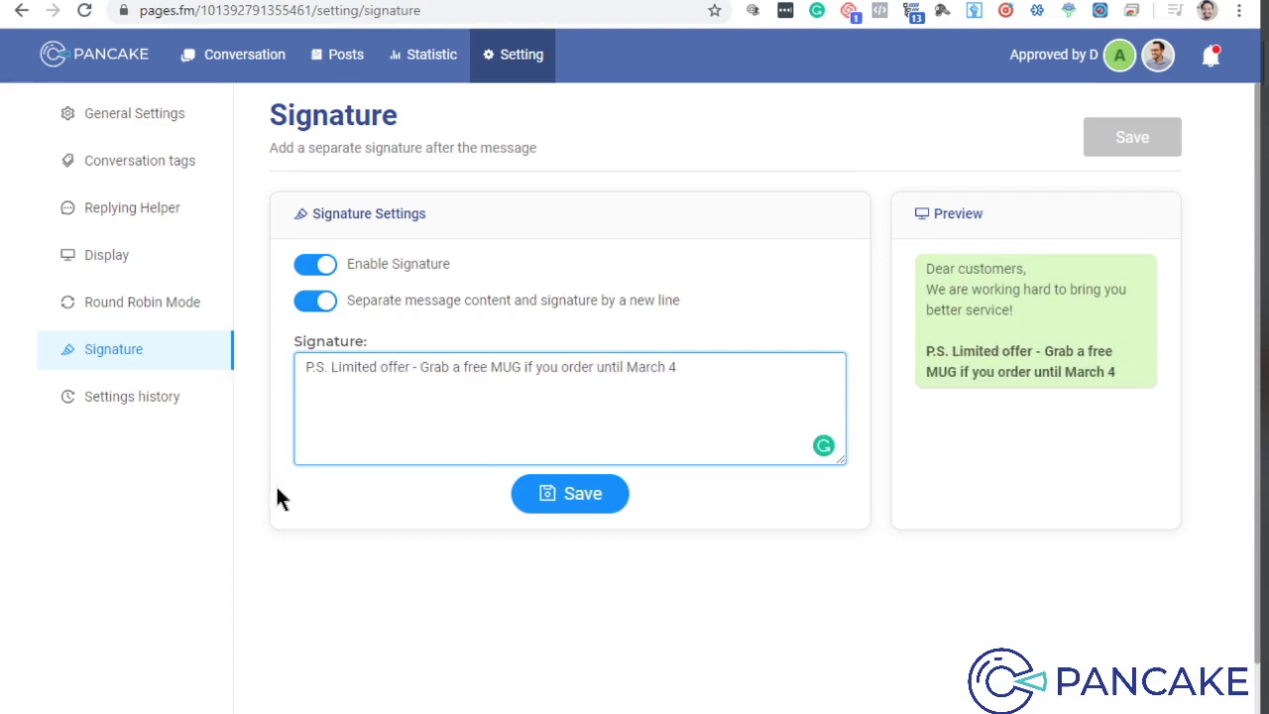
left_click(556, 501)
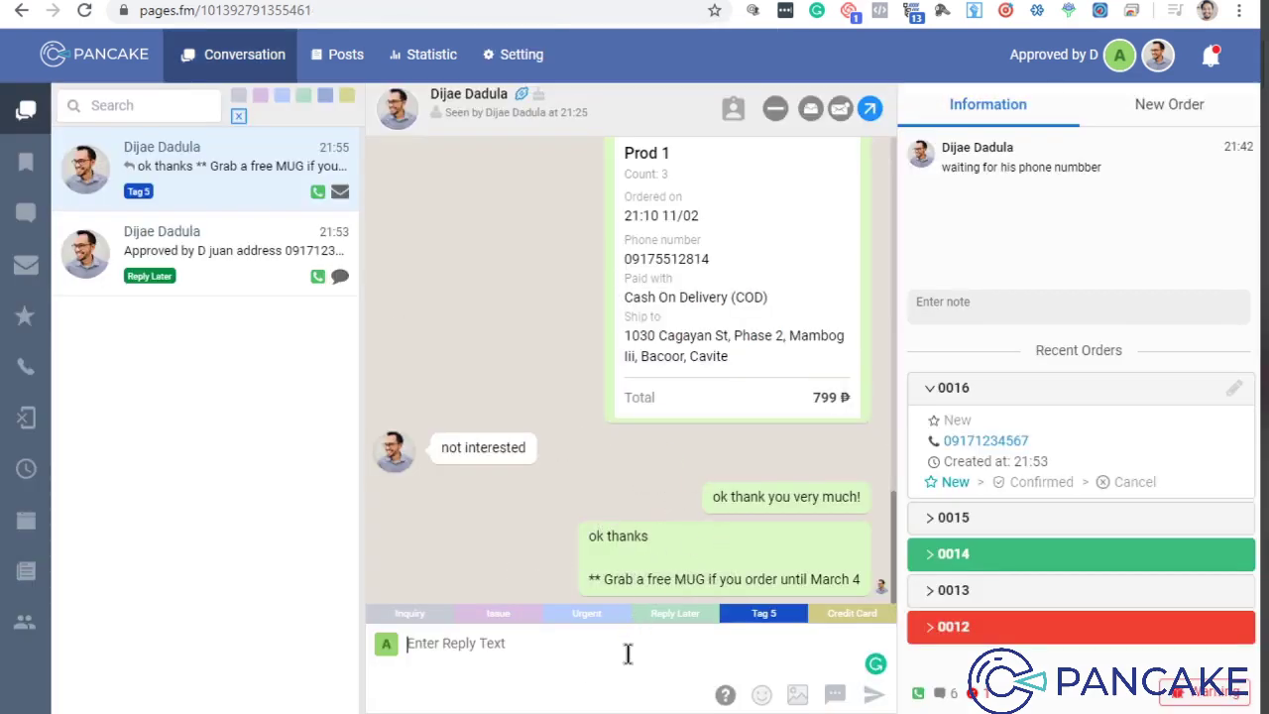
- Send "ok po" in the Tag 5 conversation to test the updated signature
type("ok")
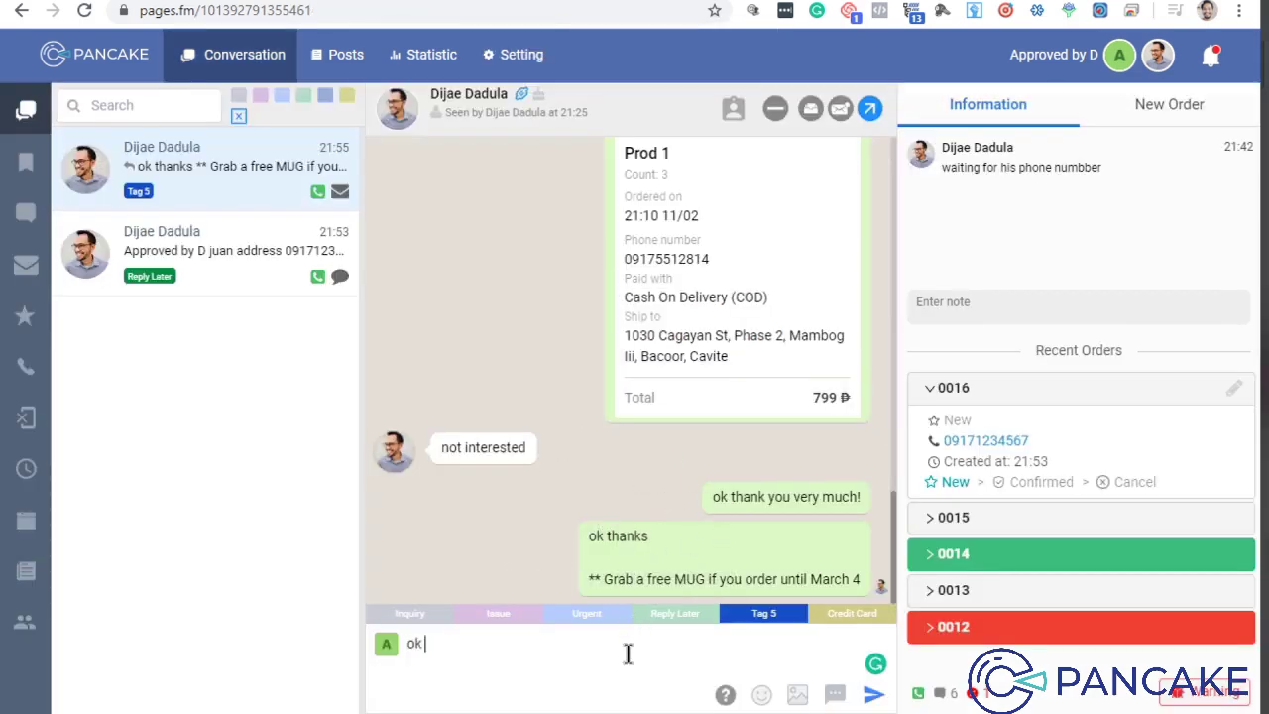
type(" po")
key("Return")
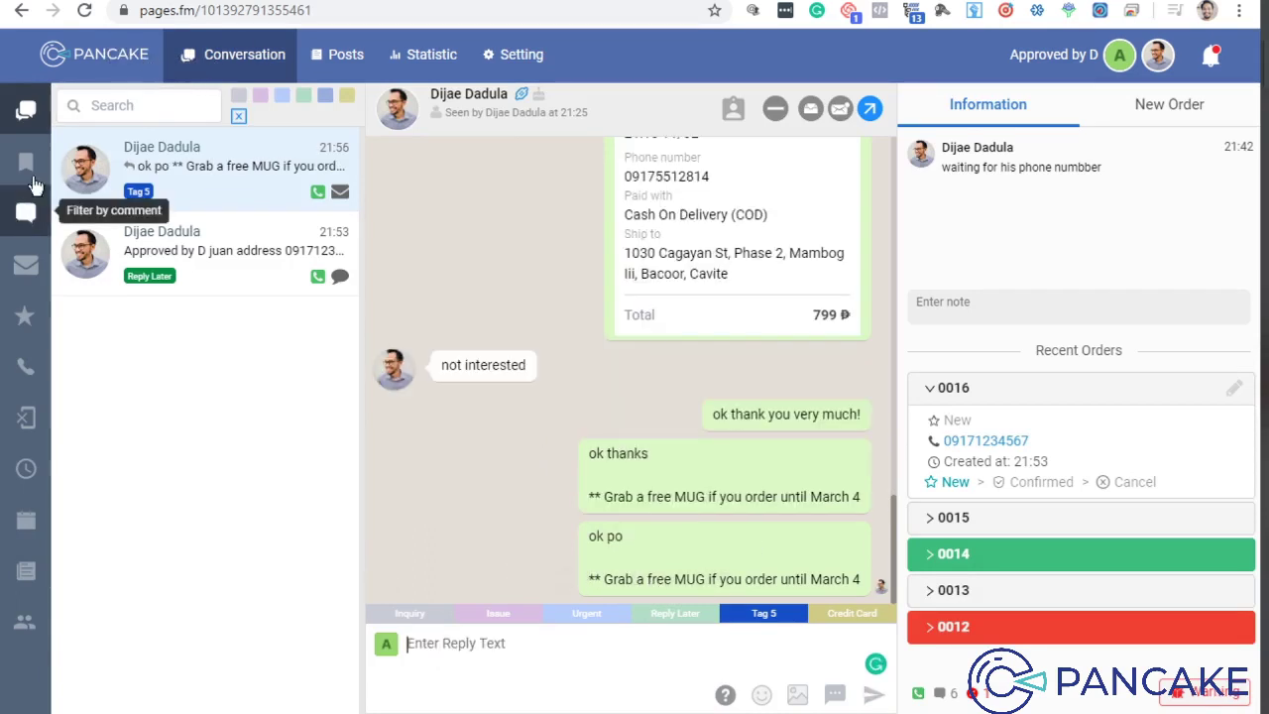
- Switch to the Reply Later conversation, return to the Tag 5 conversation, and send "ok po" again
left_click(220, 243)
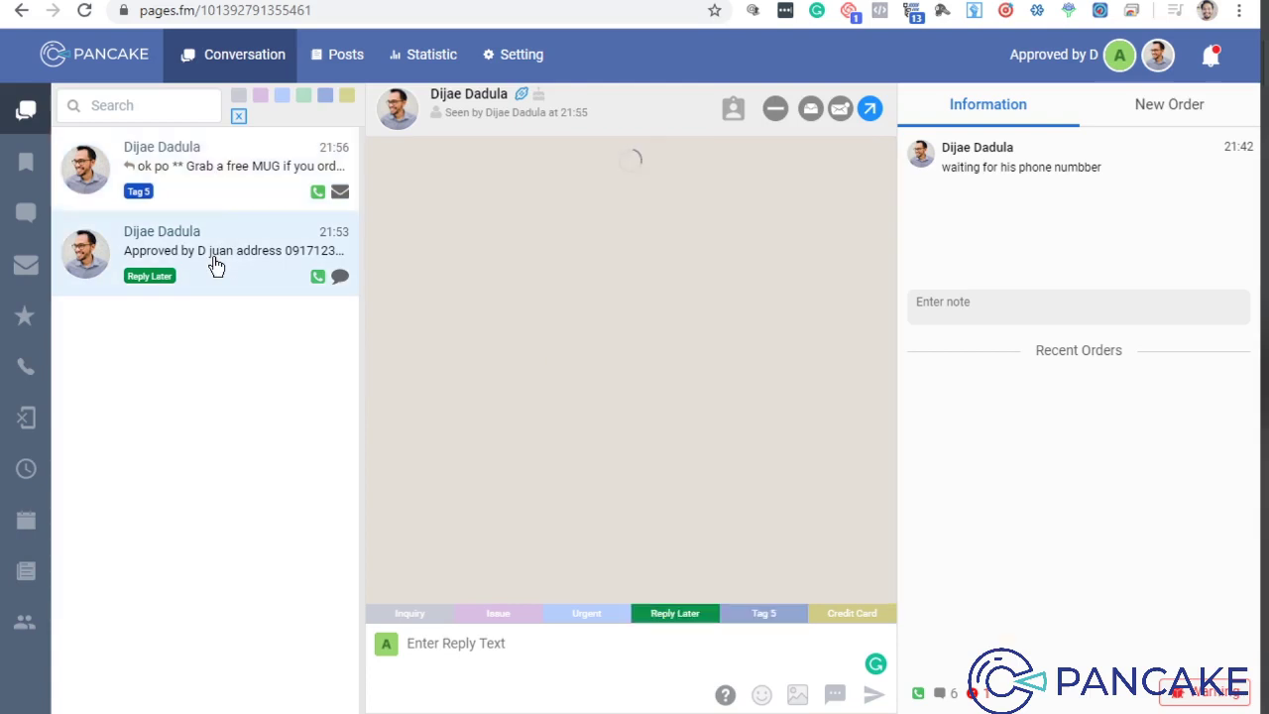
left_click(216, 190)
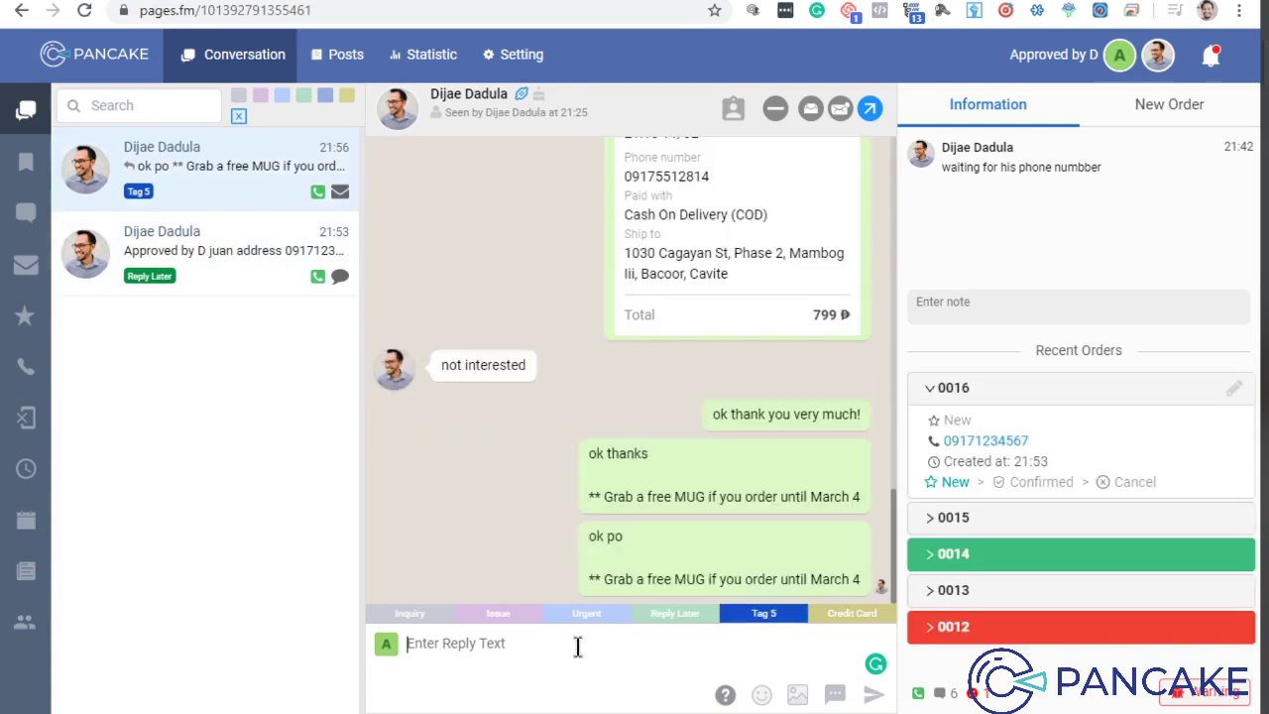
type("ok po")
key("Return")
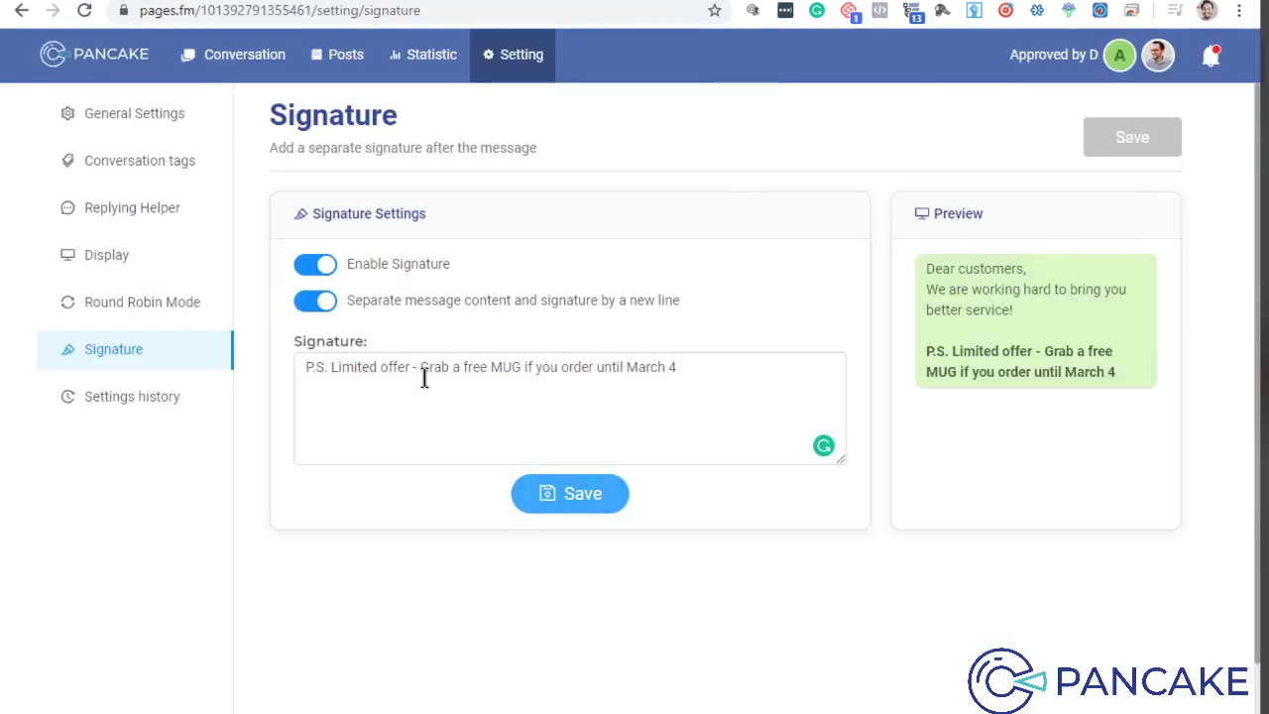
- Save the signature settings again and reload the conversation list by going to Posts and back
left_click(559, 498)
double_click(559, 498)
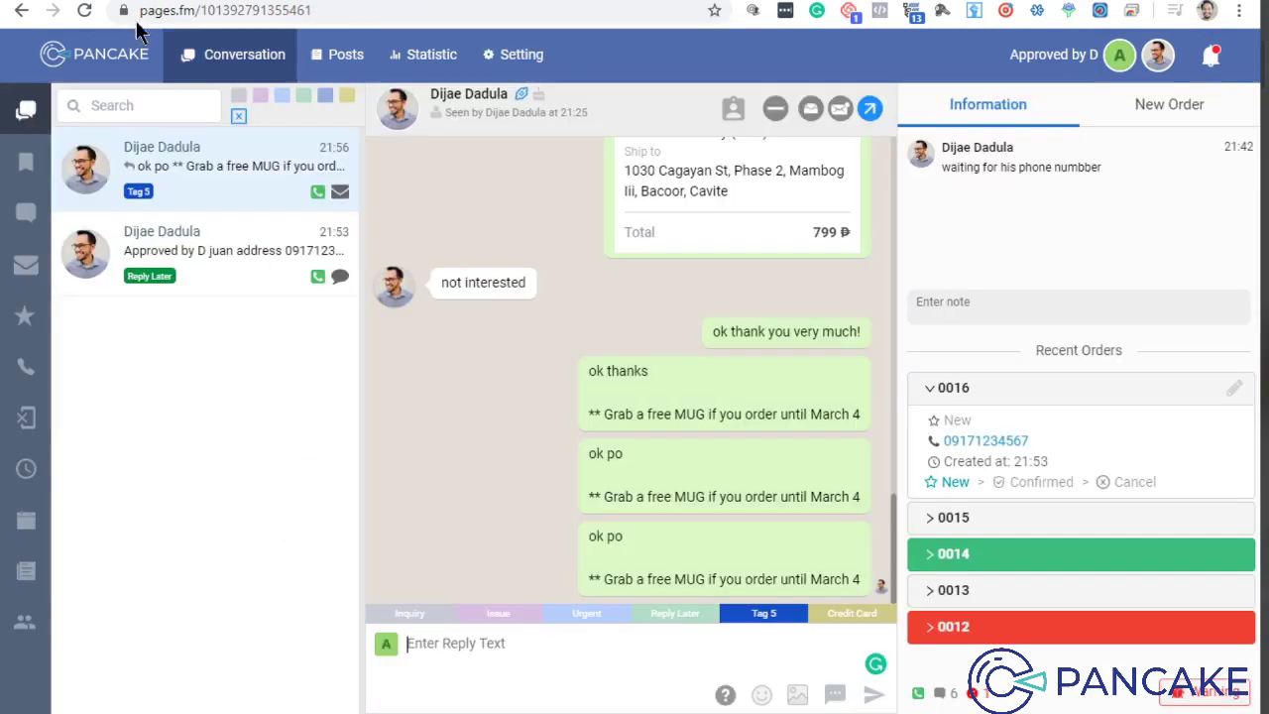
left_click(340, 55)
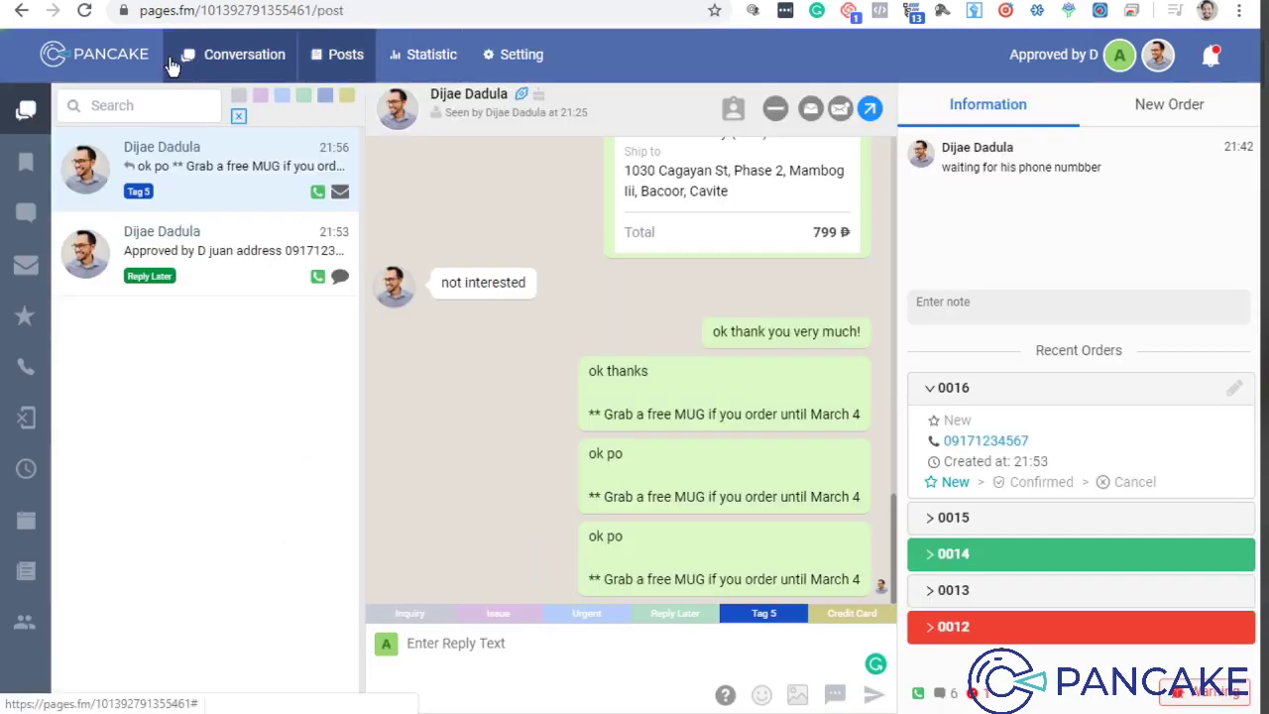
left_click(211, 61)
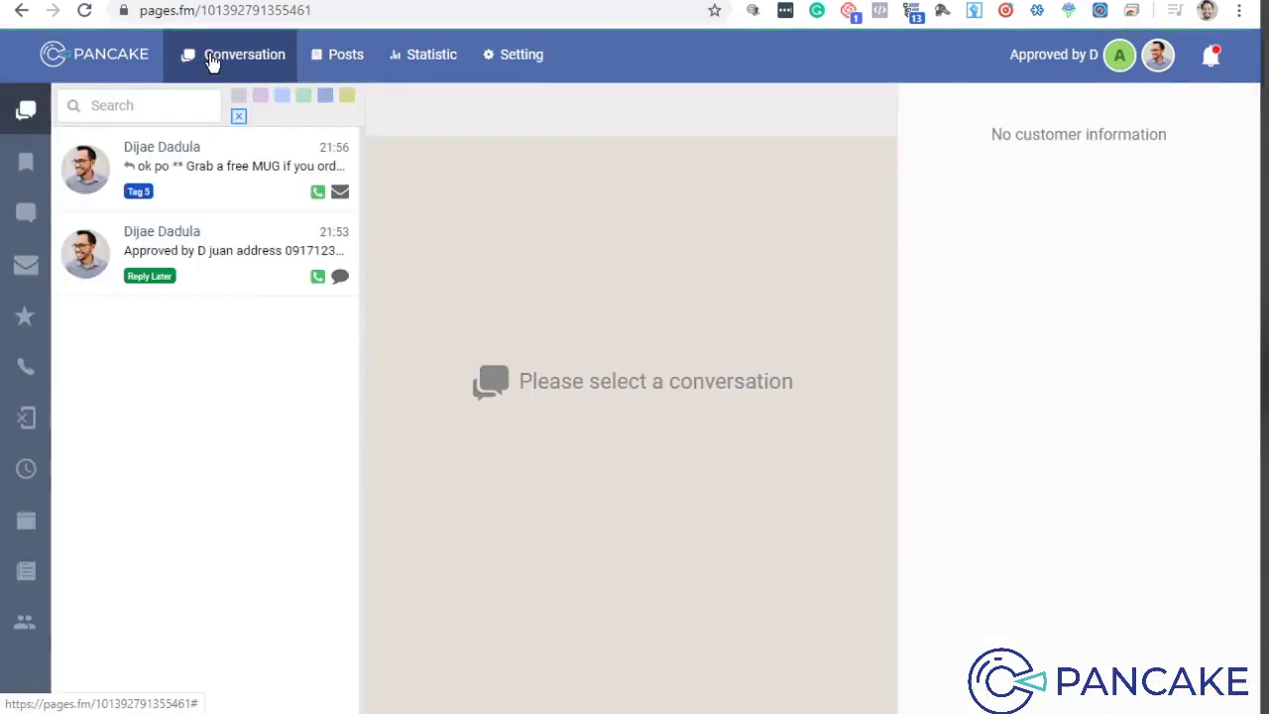
- Open the Tag 5 conversation, send "ok po", and check the signature in the sent message
left_click(196, 176)
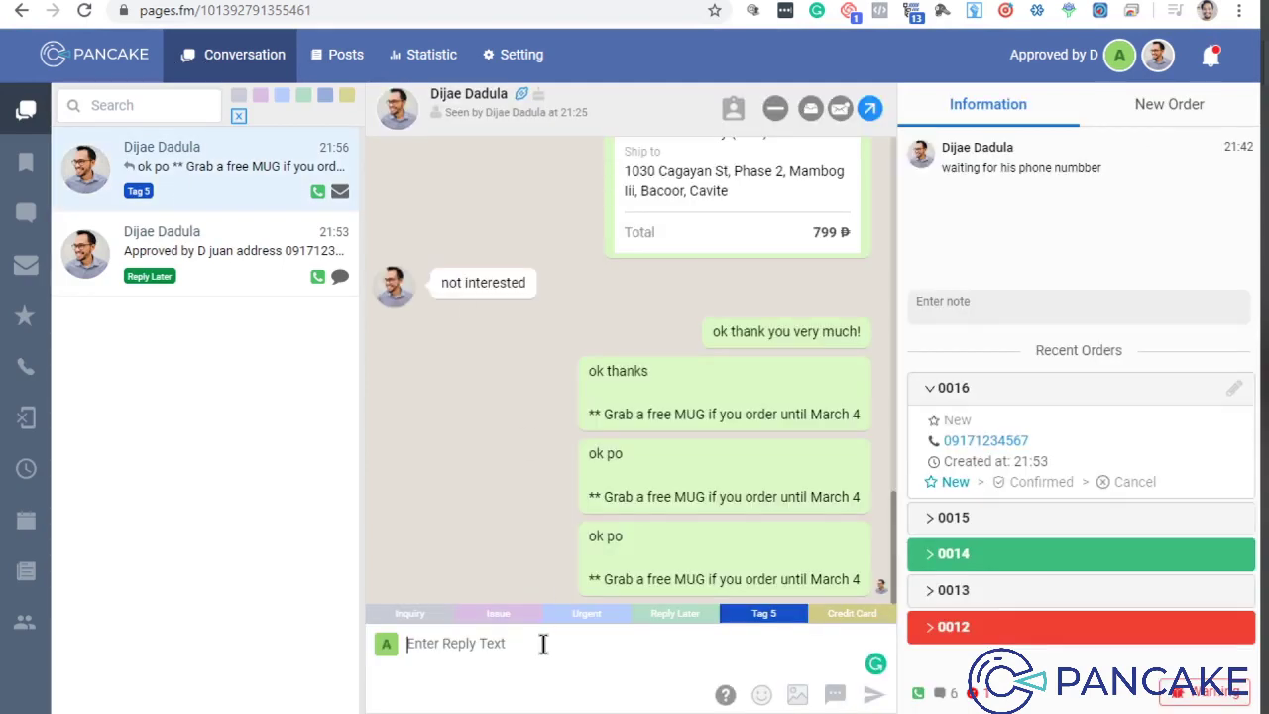
type("ok po")
key("Return")
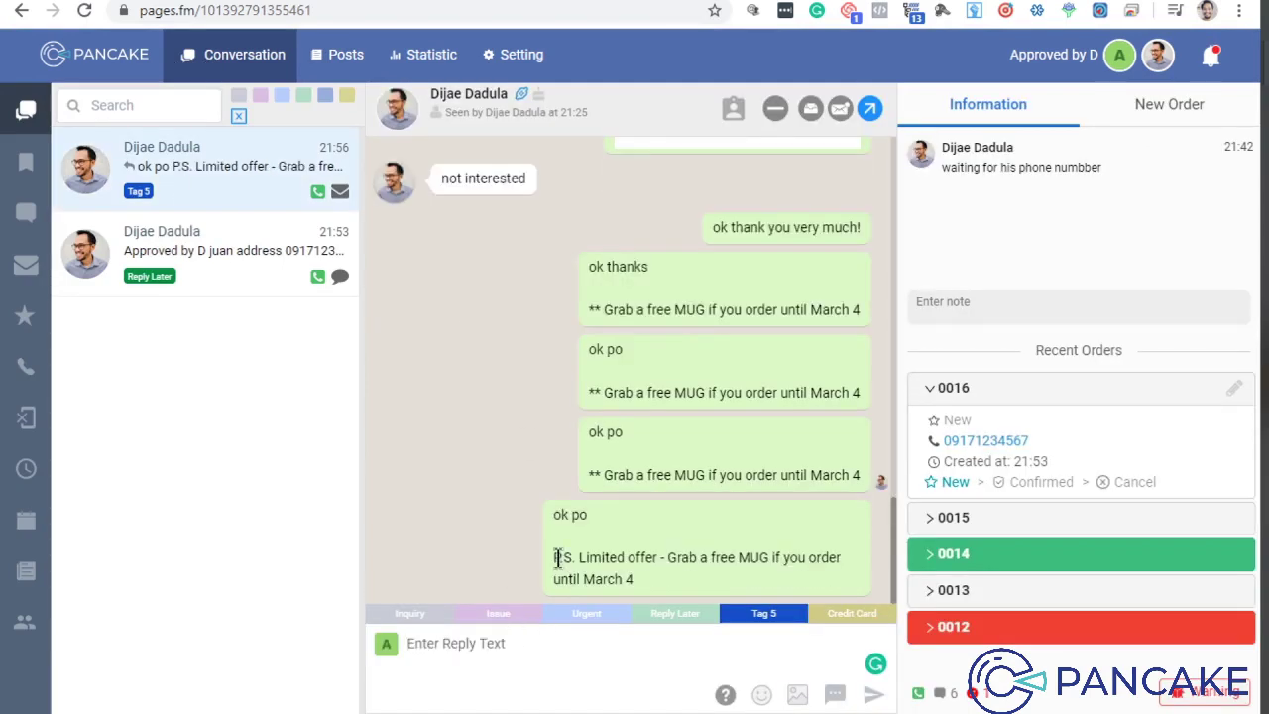
left_click_drag(554, 557, 649, 575)
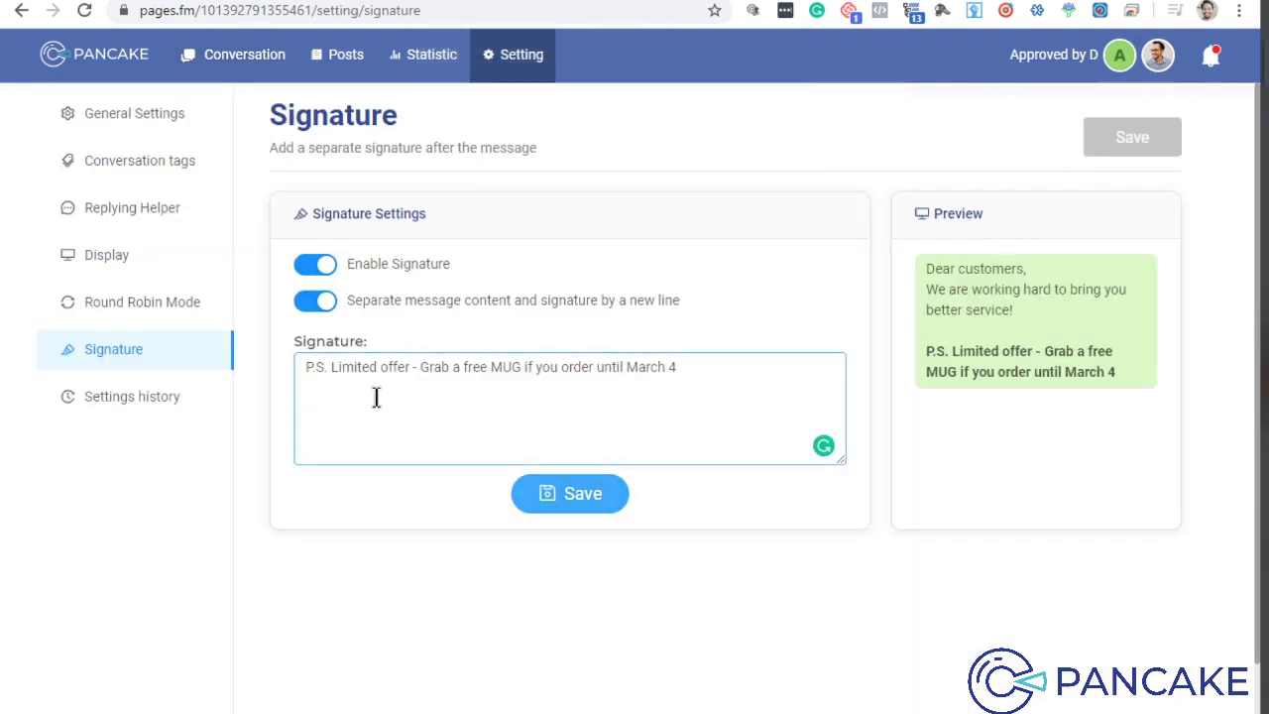
- Open the settings history and review the recorded setting changes from newest to oldest
left_click(148, 398)
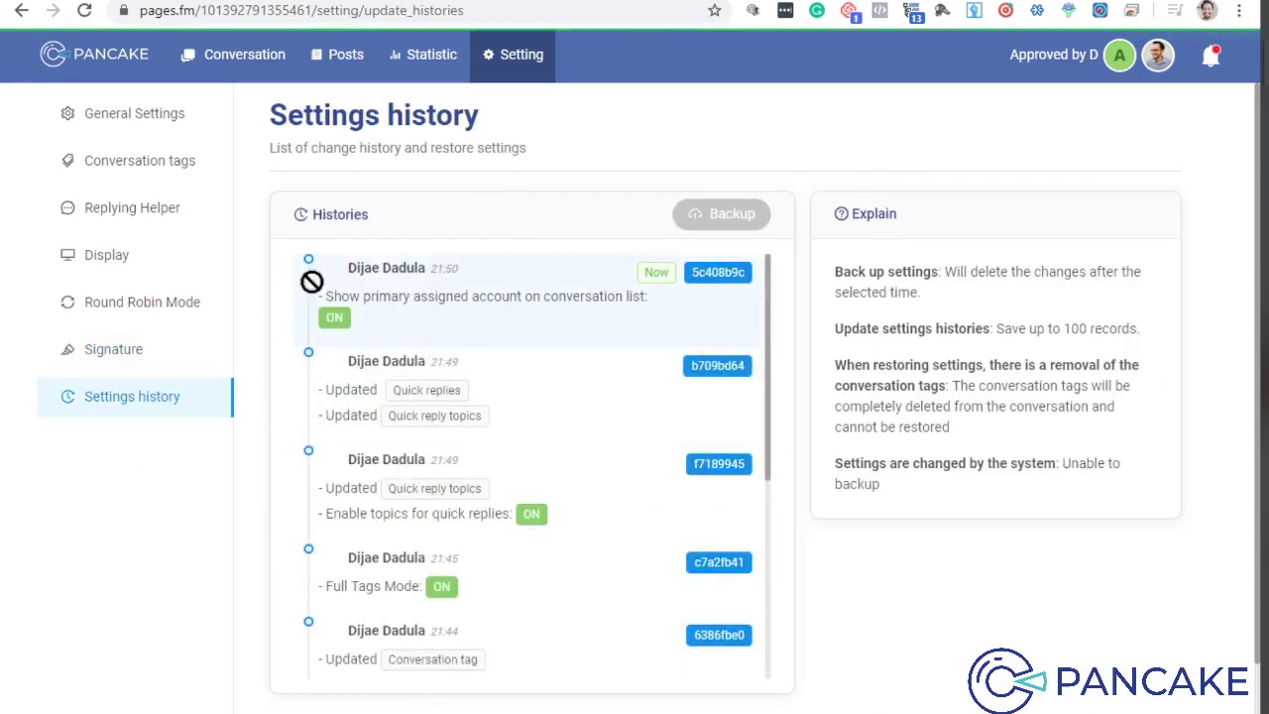
scroll(466, 415, "down", 2)
scroll(466, 415, "down", 3)
scroll(552, 459, "up", 5)
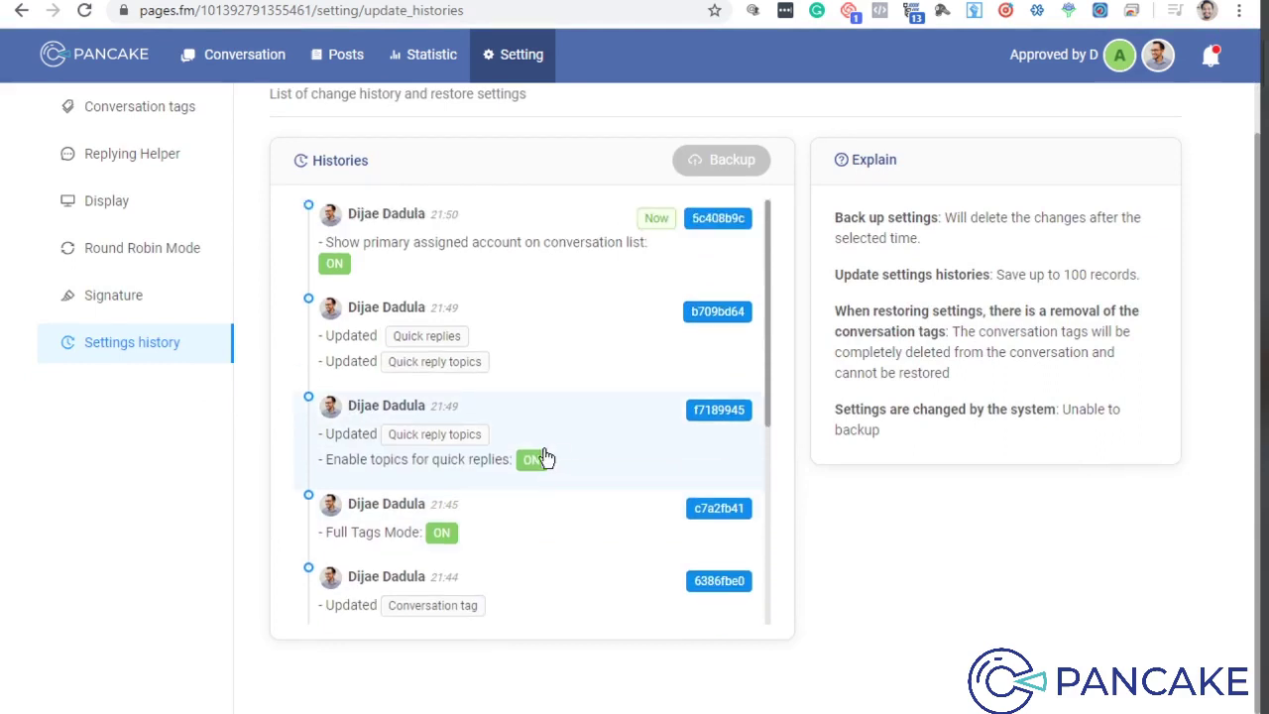
scroll(564, 476, "down", 4)
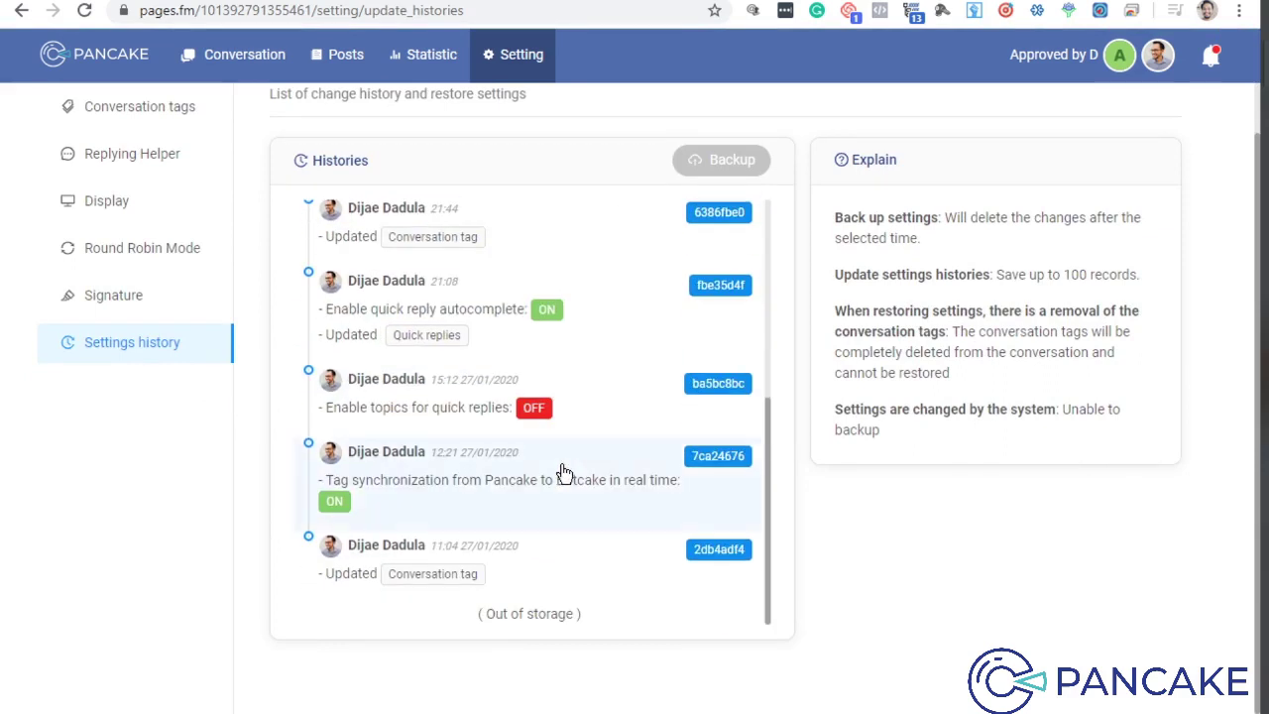
scroll(584, 451, "up", 1)
scroll(584, 451, "up", 3)
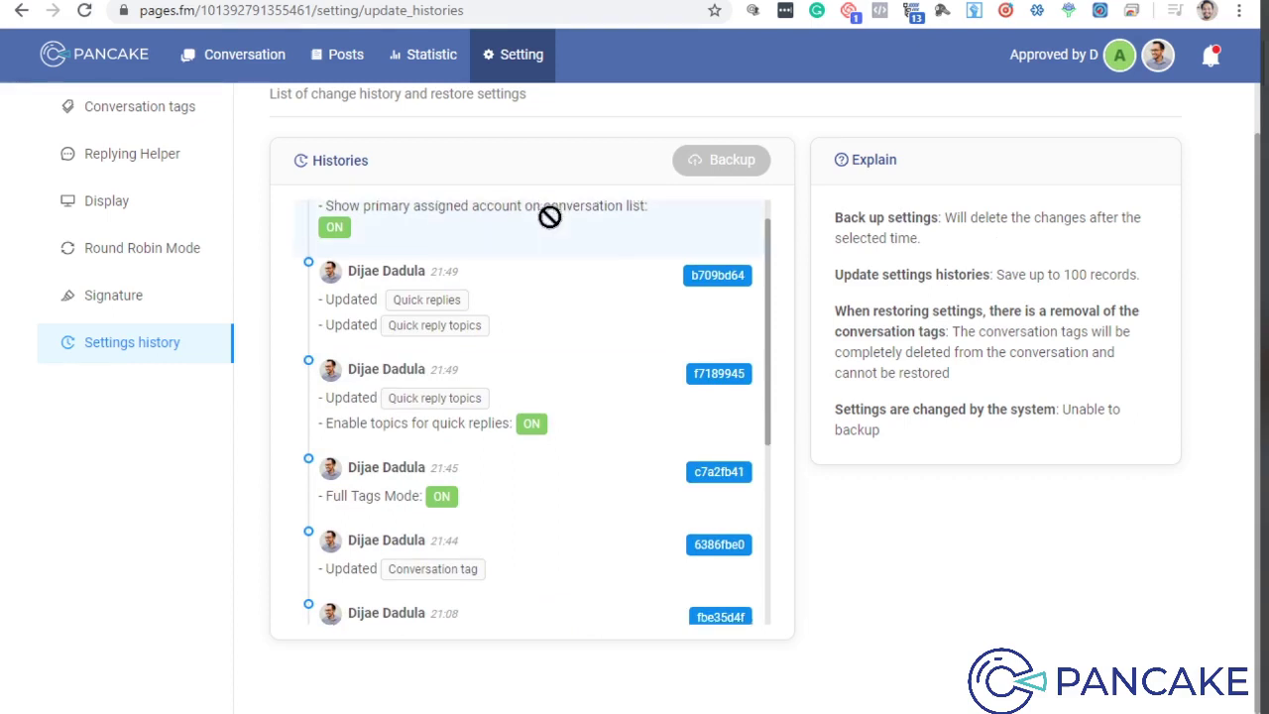
scroll(546, 228, "up", 1)
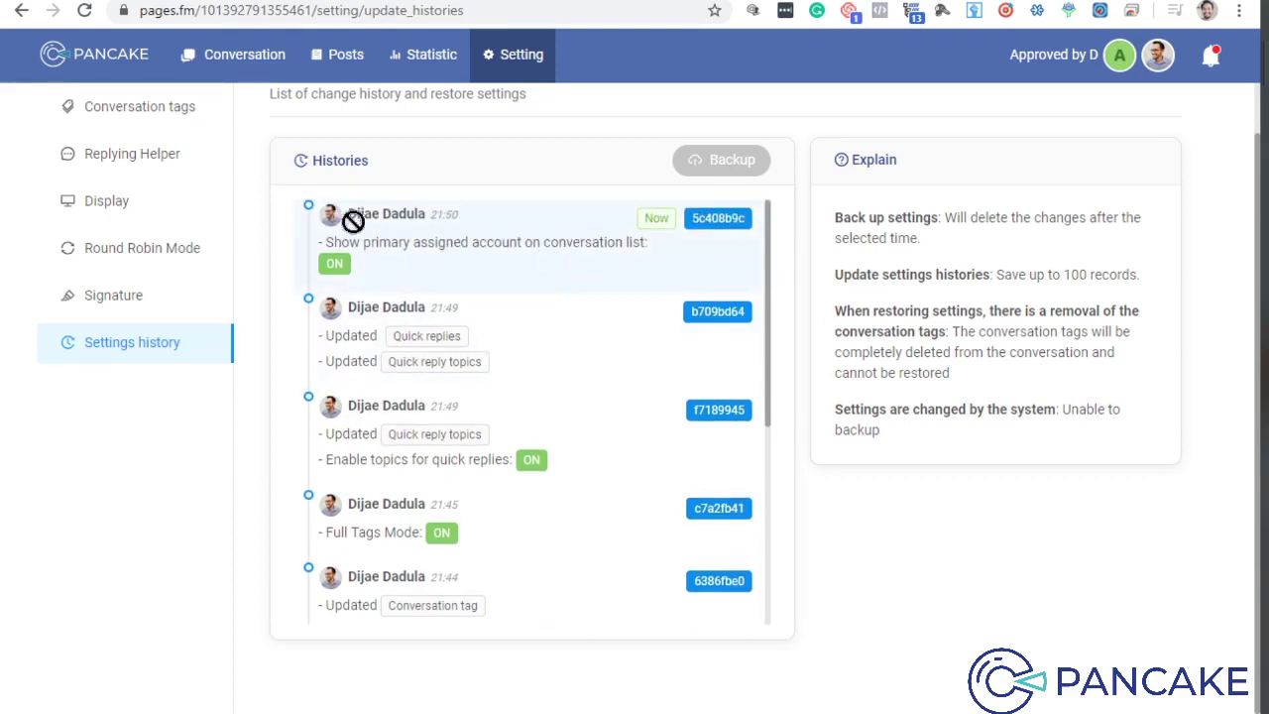
- Mark successive restore points from the 21:49 quick replies entry to the 21:44 conversation tag entry, and clear the selection
left_click(462, 331)
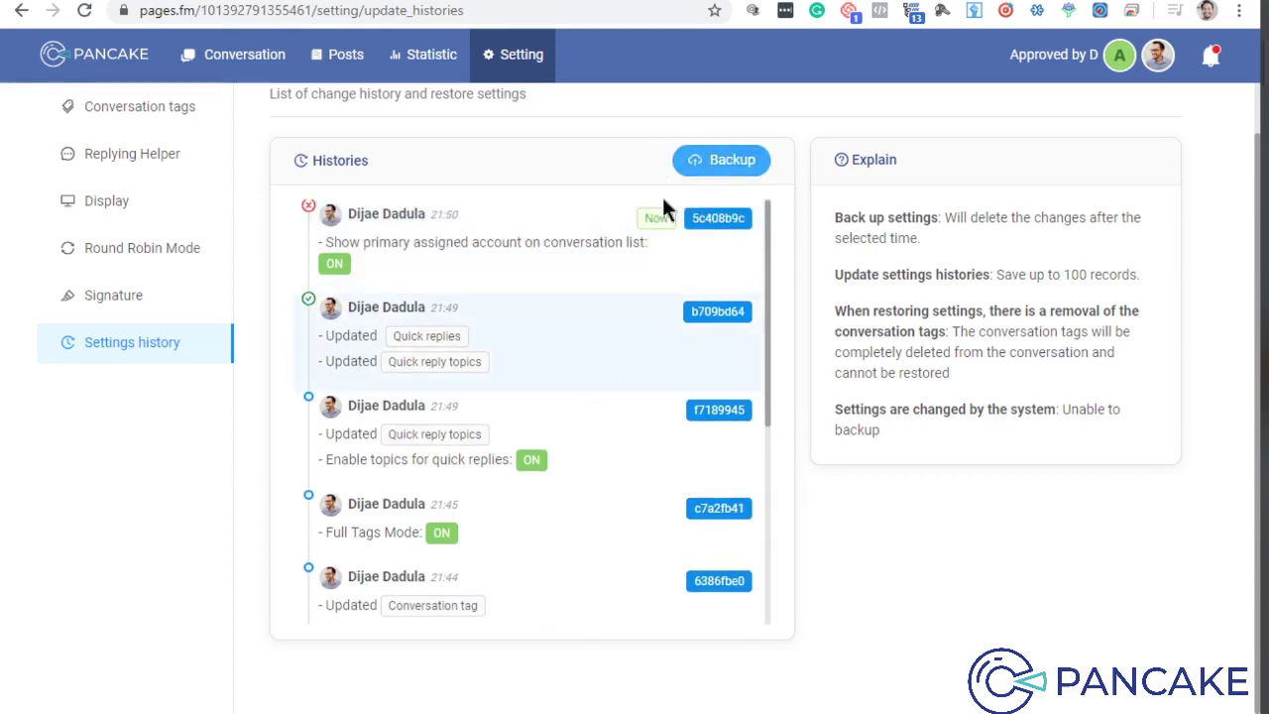
left_click(310, 397)
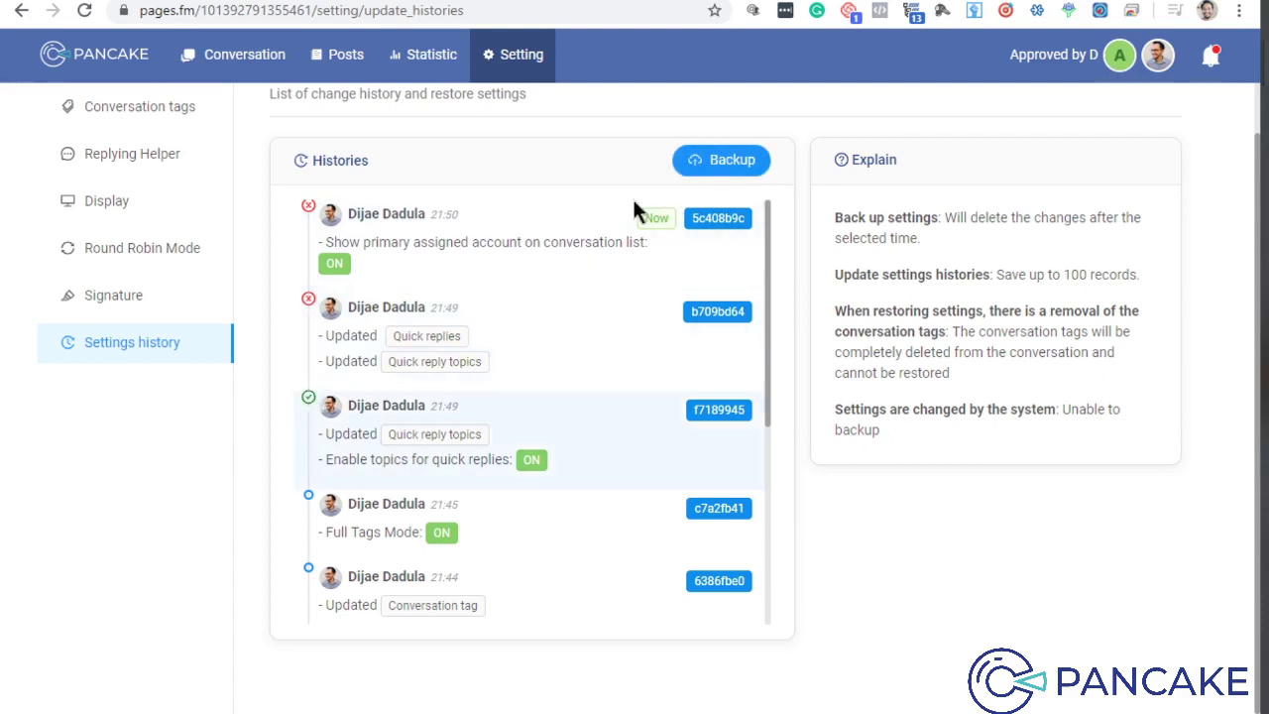
left_click(308, 495)
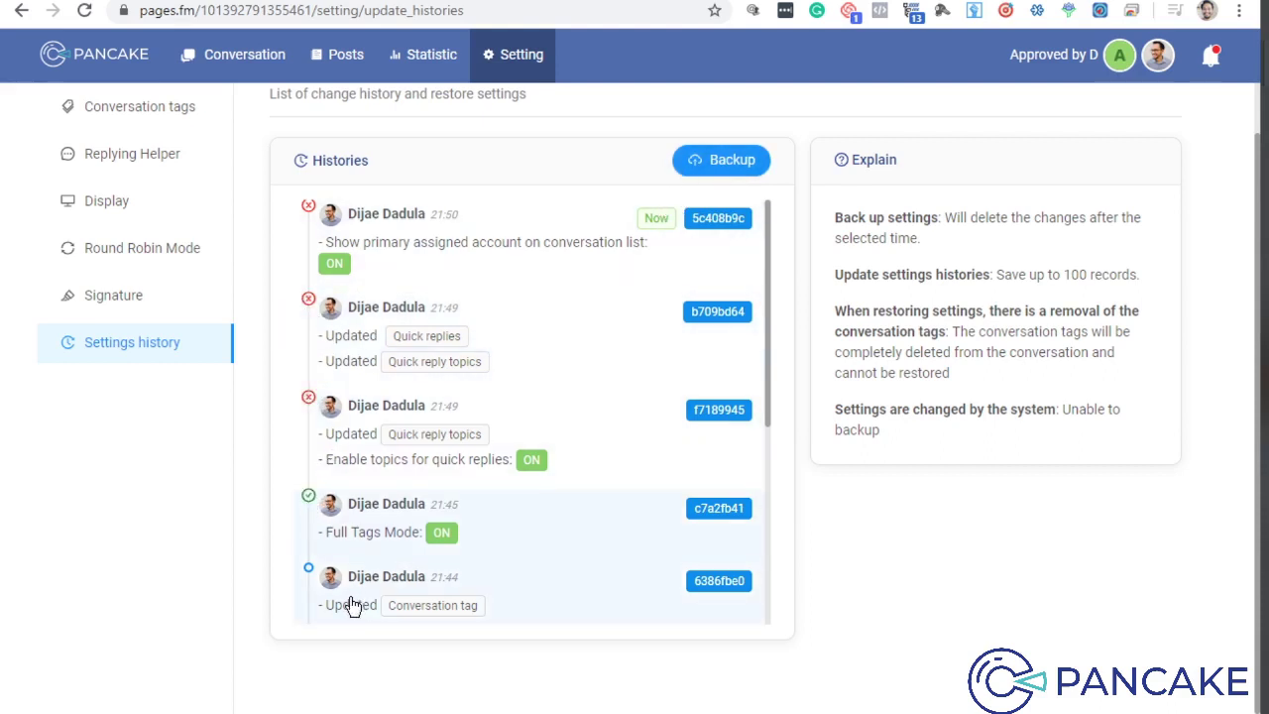
left_click(308, 574)
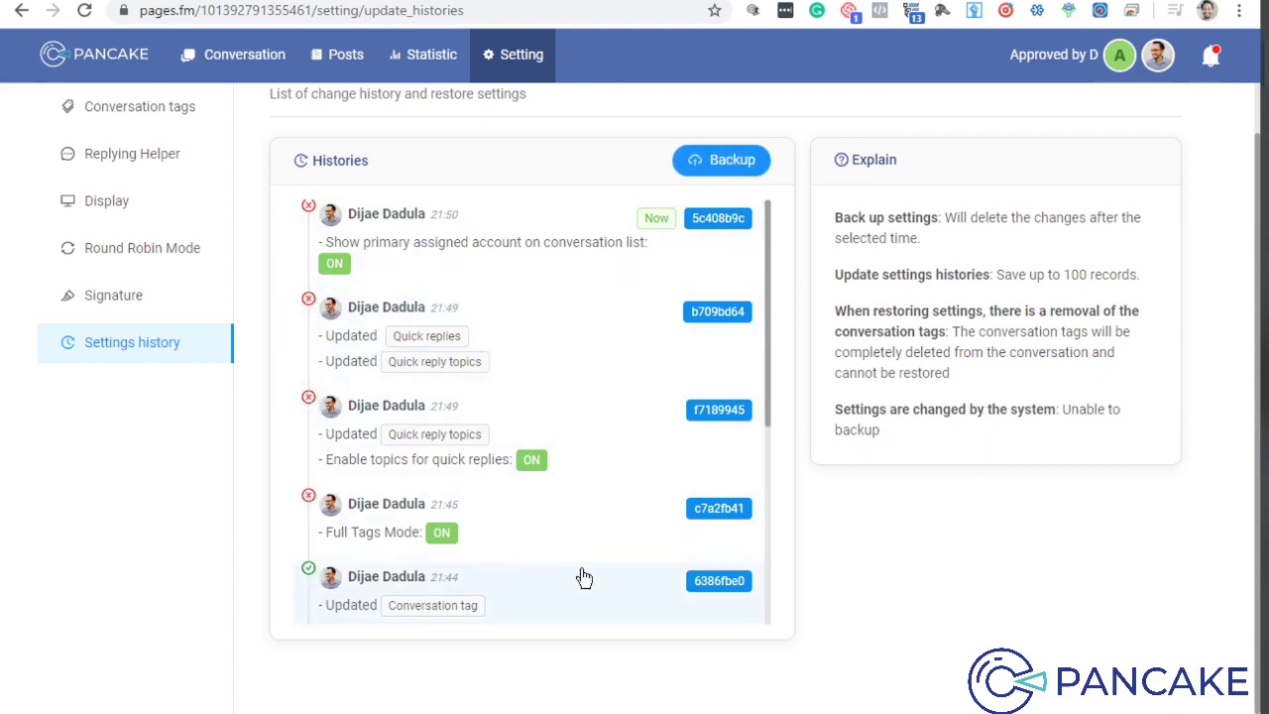
left_click(714, 581)
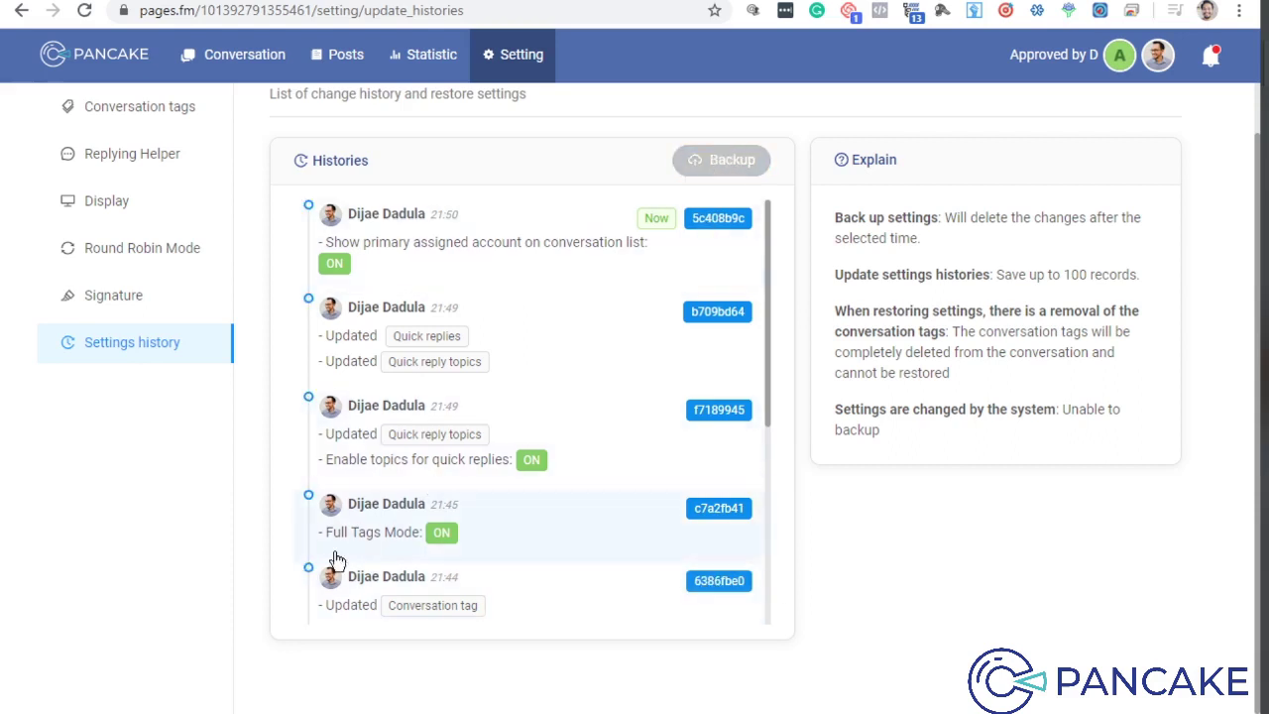
- Select the 21:44 conversation tag entry as restore point, start the settings backup, and cancel it at the confirmation
left_click(309, 573)
left_click(723, 160)
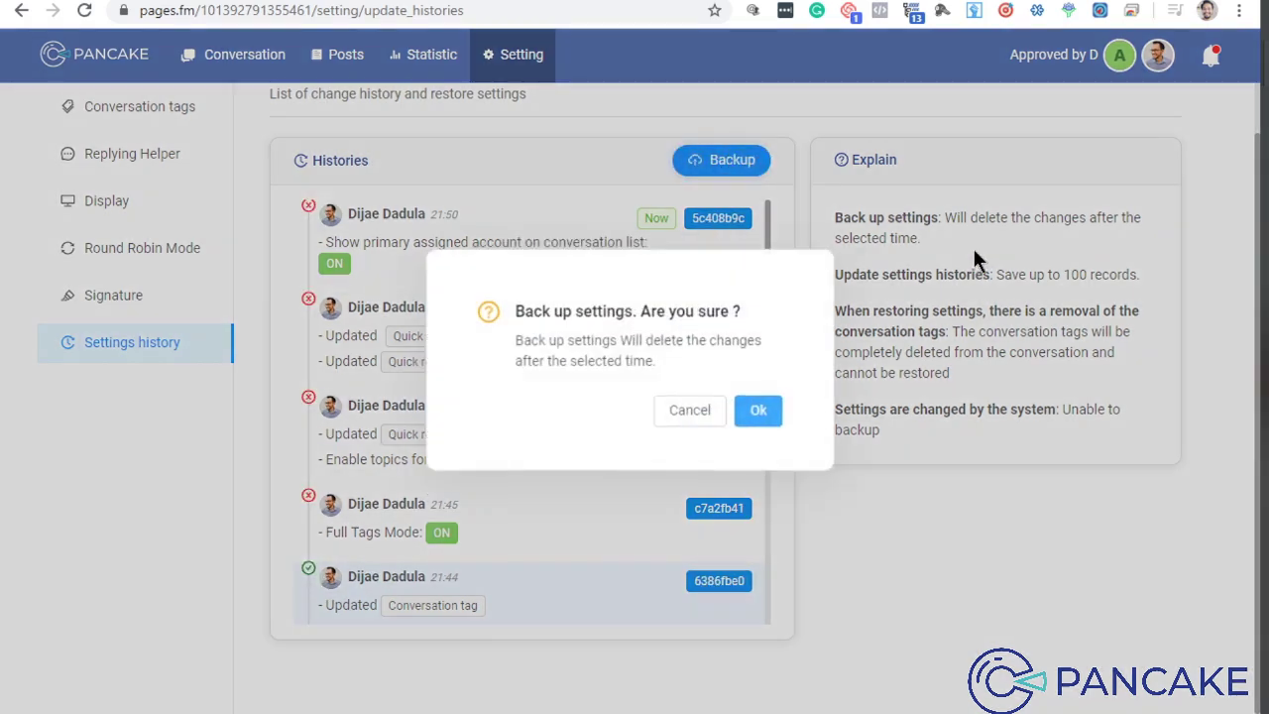
left_click(674, 413)
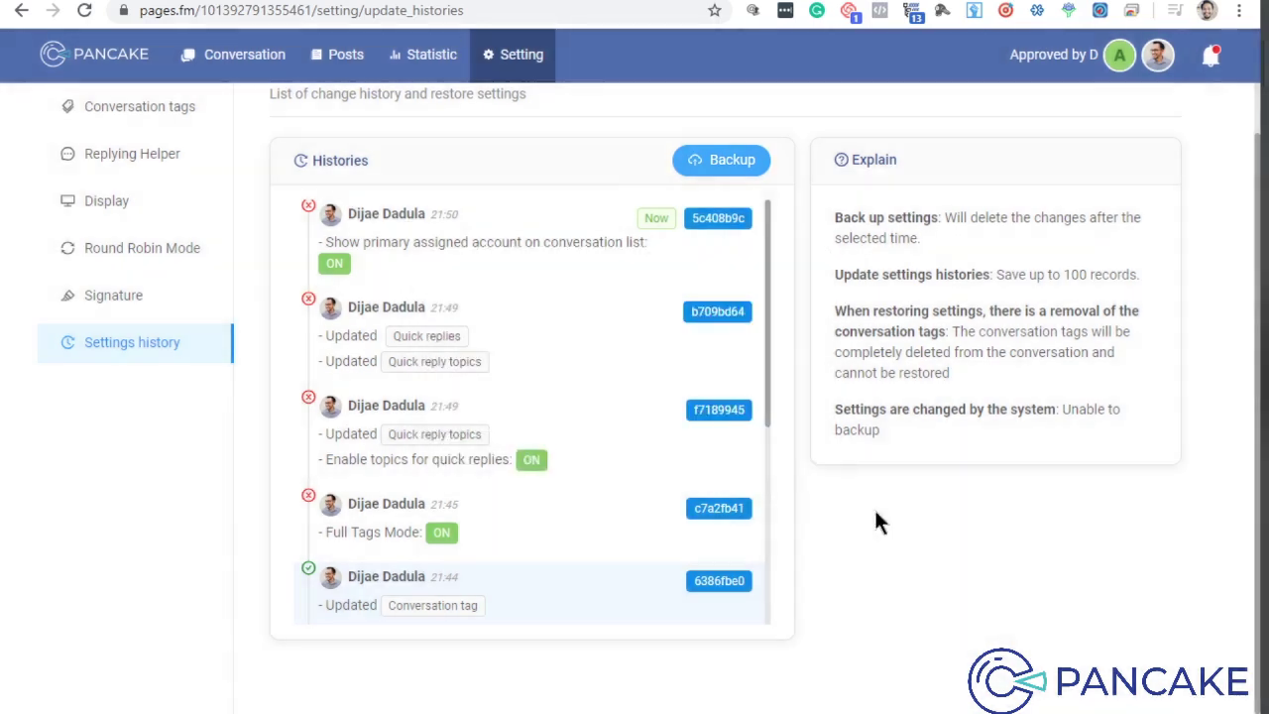
- Leave the settings history and return to the conversation list
left_click_drag(873, 506, 881, 562)
scroll(555, 426, "up", 1)
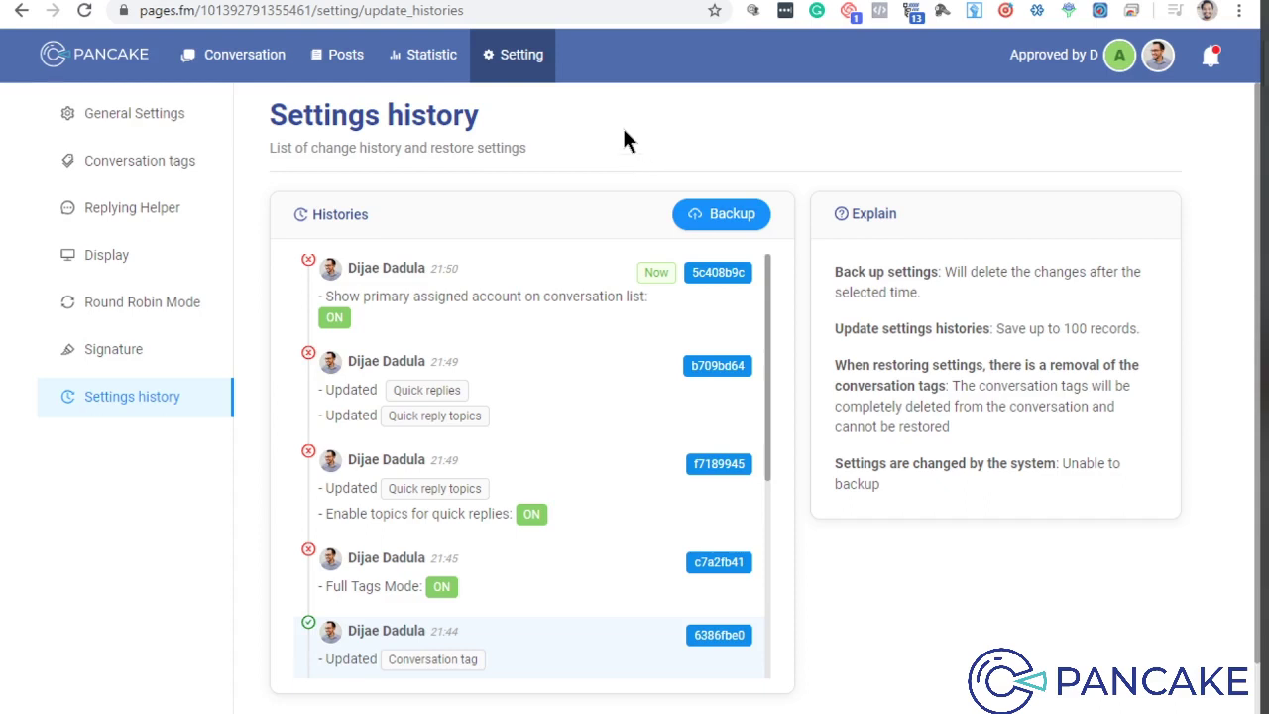
left_click(222, 73)
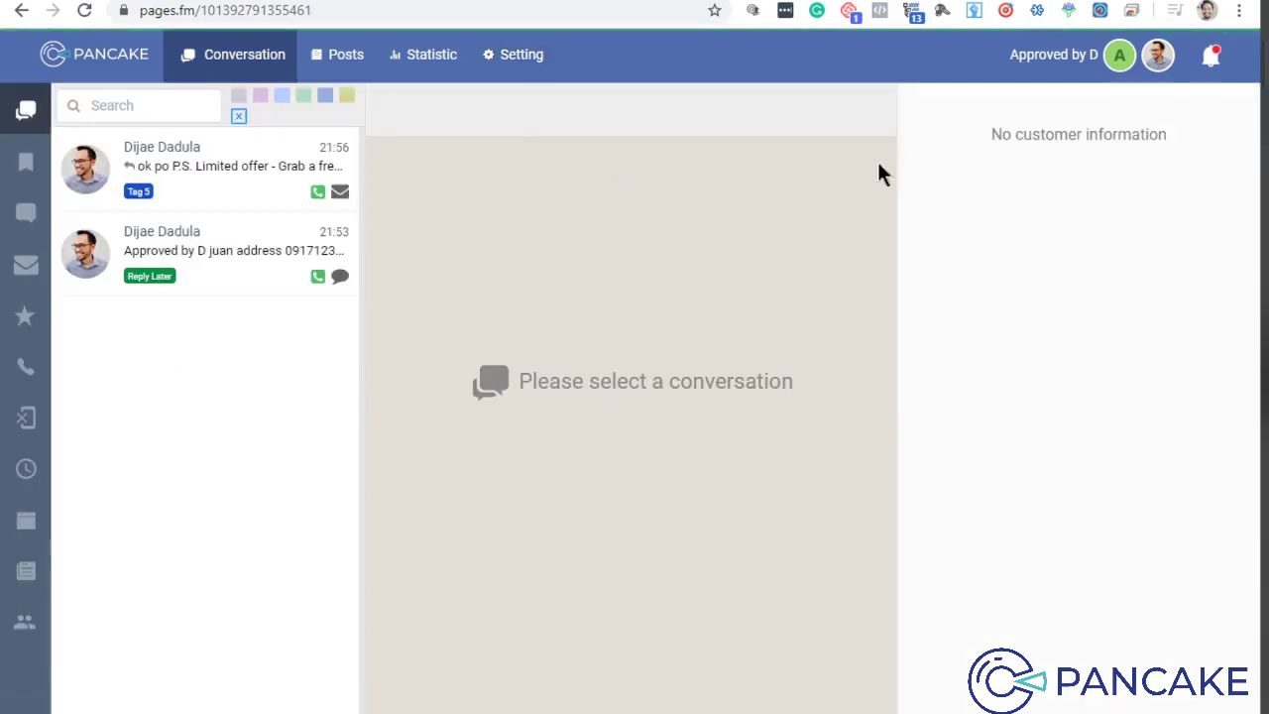